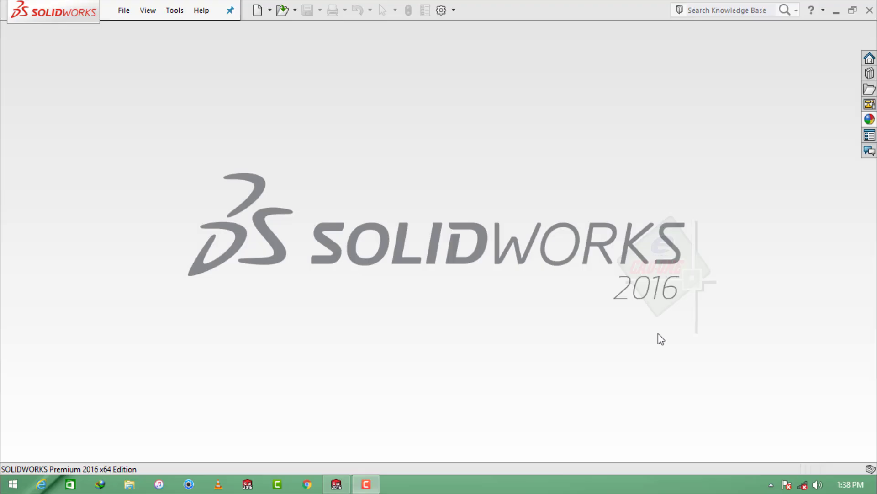
- Create a new blank part and set its document units to IPS (inches)
left_click(122, 10)
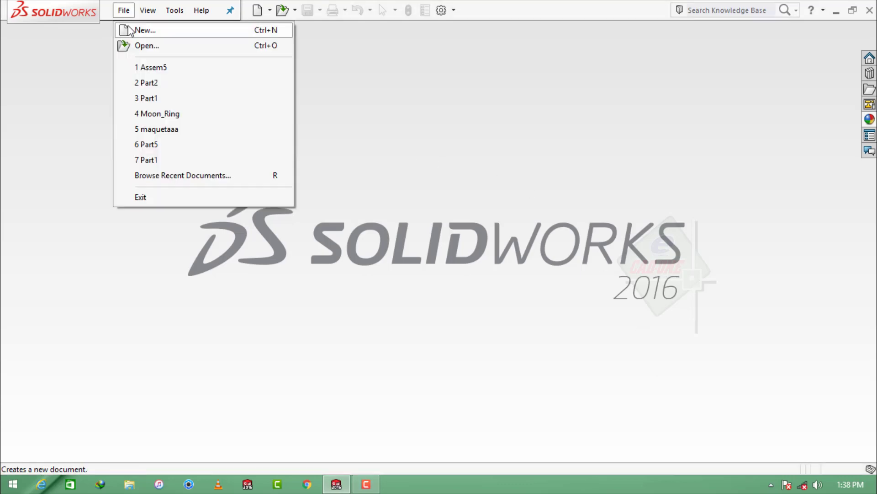
left_click(140, 29)
left_click(487, 421)
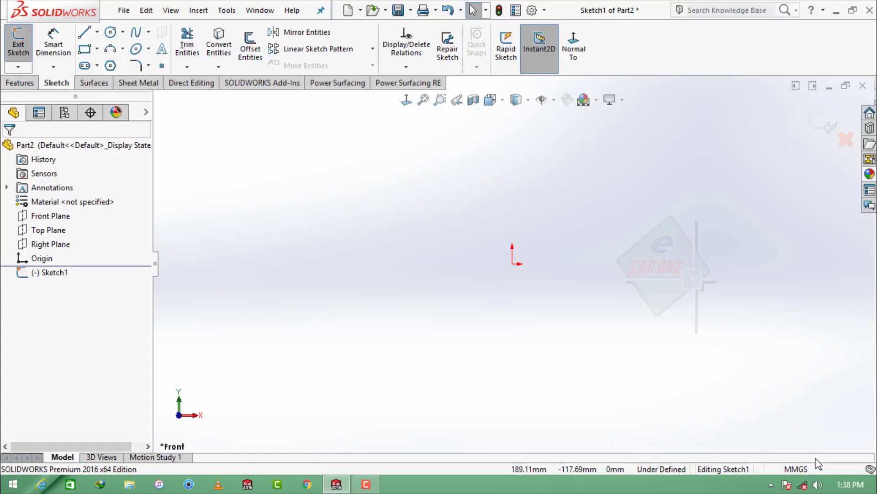
left_click(796, 469)
left_click(777, 429)
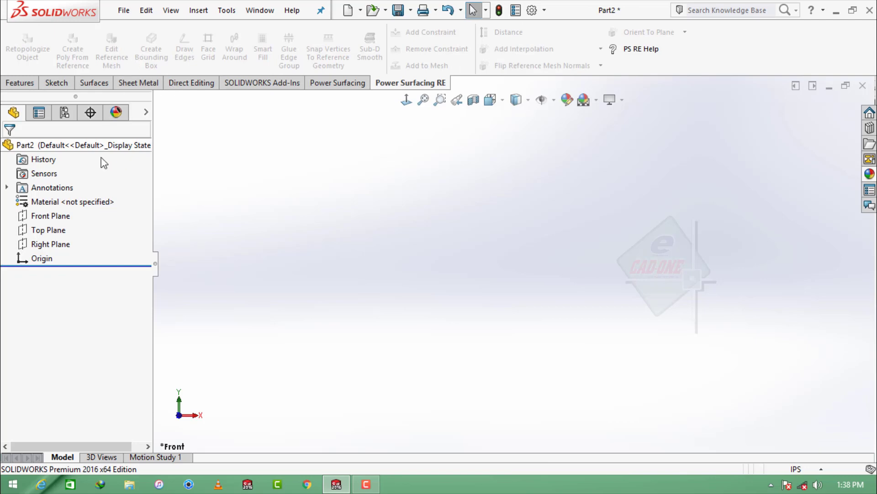
- On the Front Plane, sketch three concentric circles centred on the origin
left_click(53, 216)
left_click(73, 202)
left_click(110, 32)
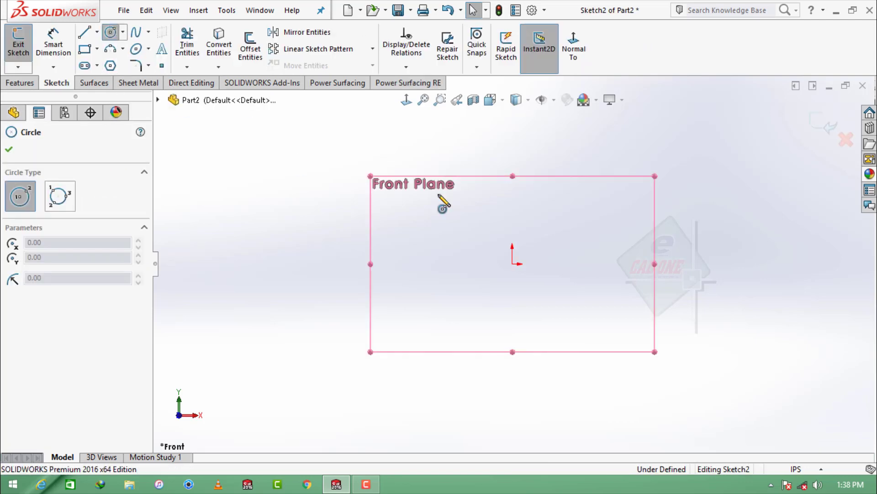
left_click(512, 264)
left_click(473, 204)
left_click(513, 264)
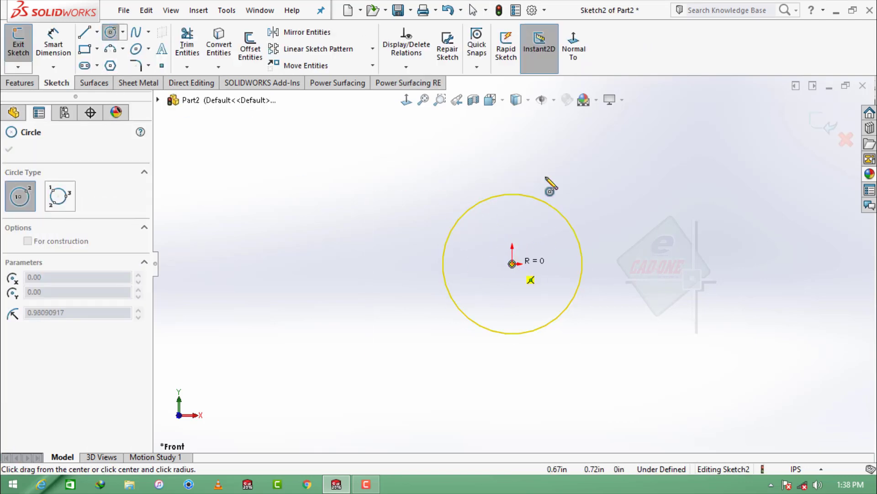
left_click(428, 243)
left_click(512, 264)
left_click(508, 160)
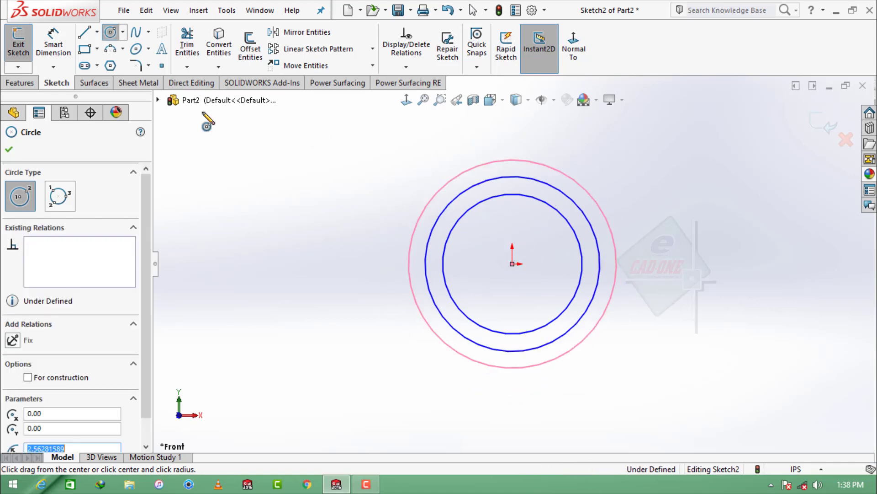
key("Escape")
- Convert all three circles to construction geometry
key("ctrl+a")
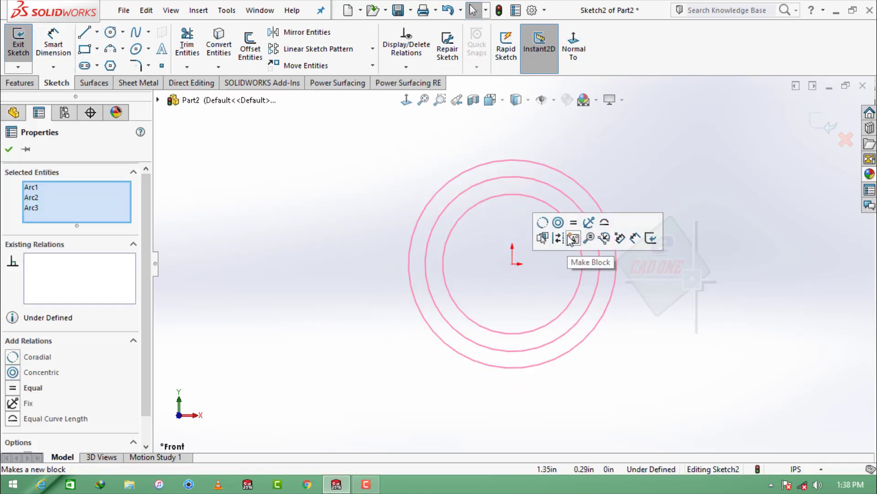
left_click(555, 237)
left_click(668, 271)
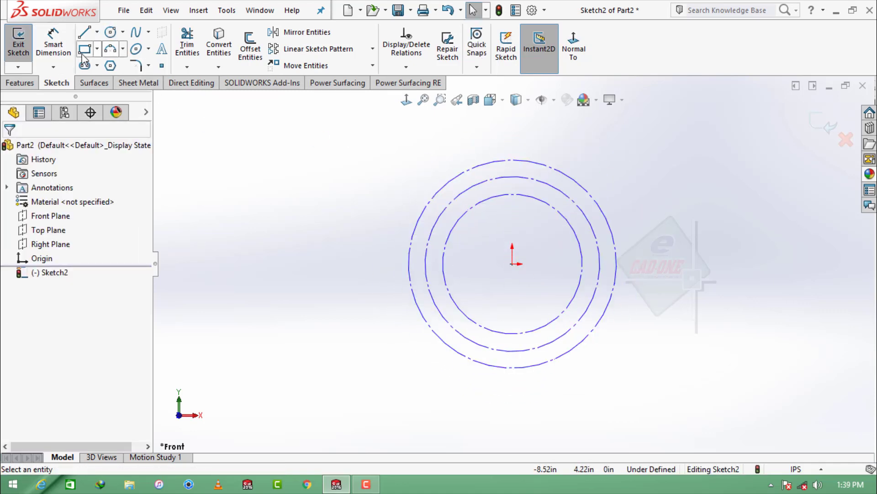
left_click(59, 46)
left_click(414, 234)
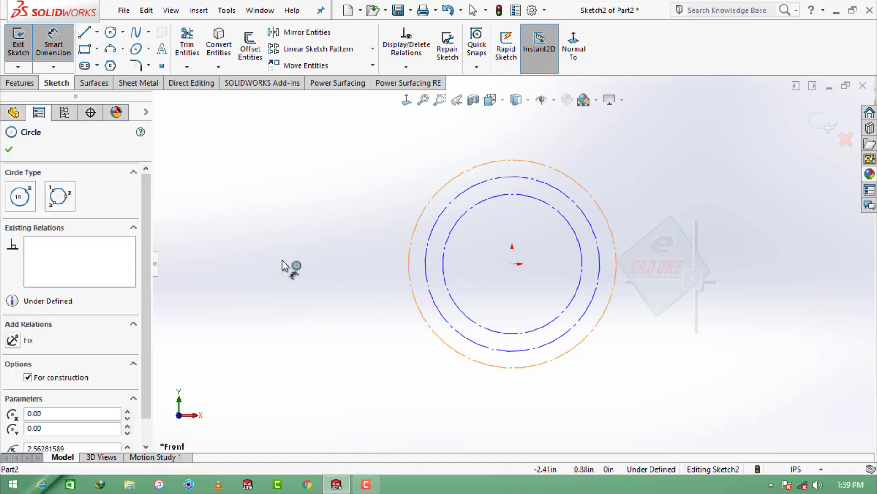
- Dimension the outer, middle and inner circle diameters to 4.465, 4.196 and 4.098 in
left_click(249, 268)
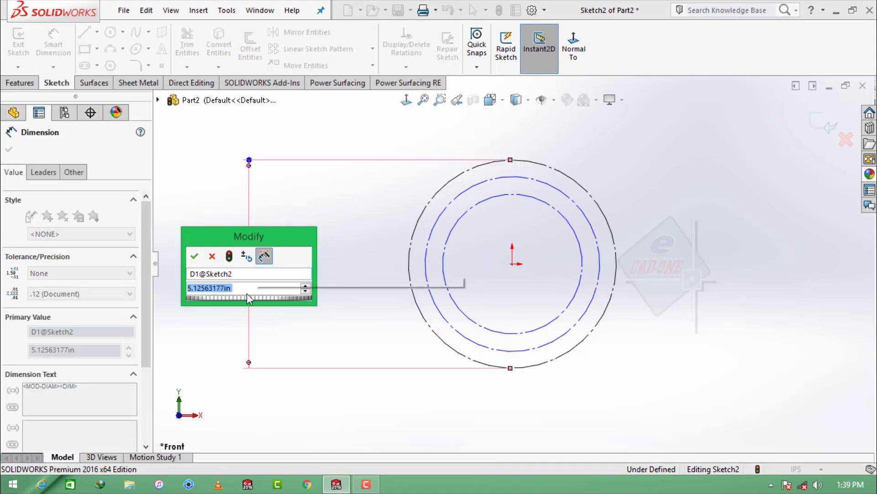
type("4.")
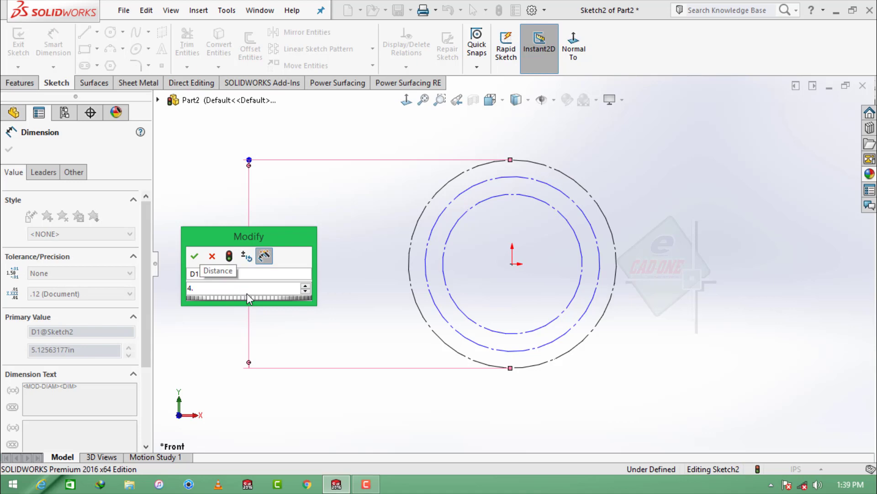
type("465")
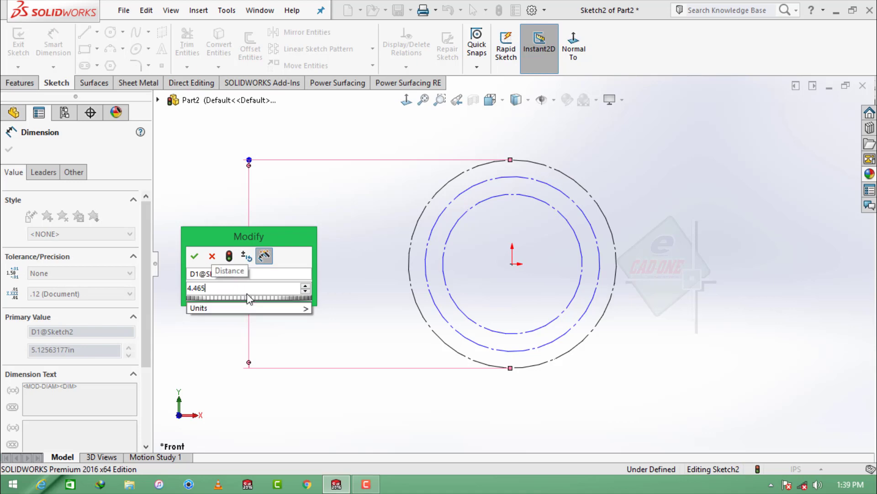
key("Return")
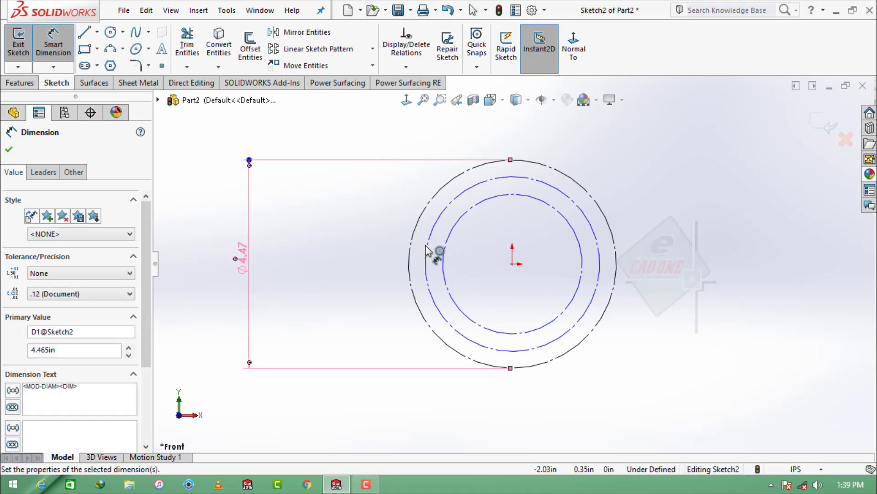
left_click(429, 249)
left_click(322, 277)
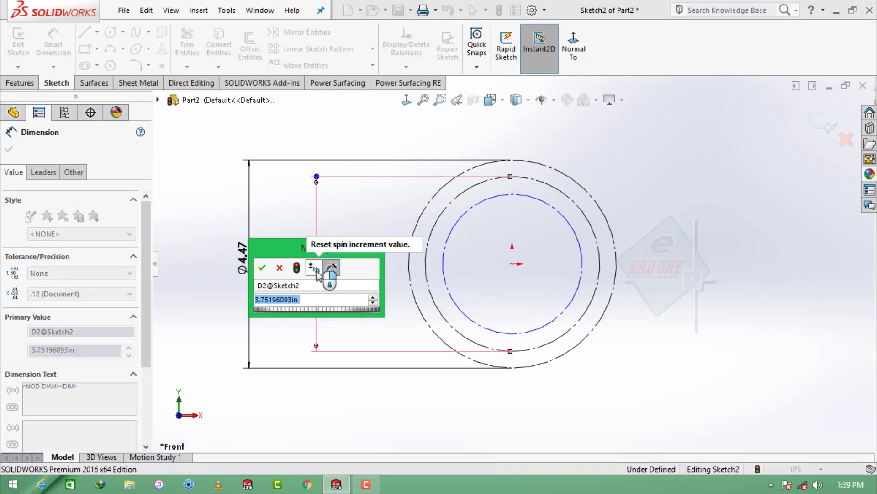
type("4.")
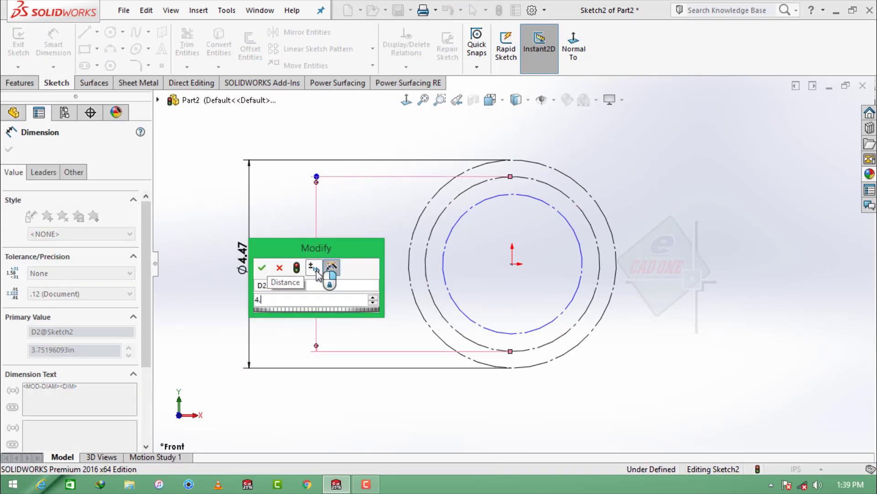
type("196")
key("Return")
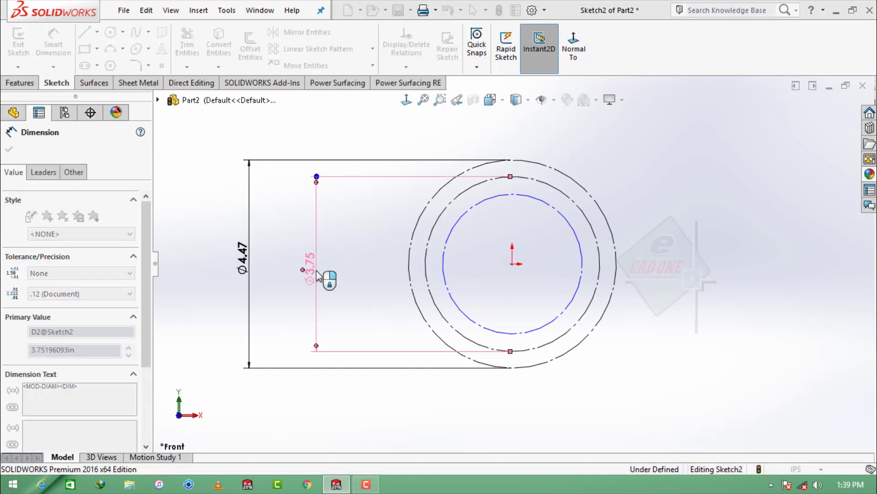
left_click(440, 256)
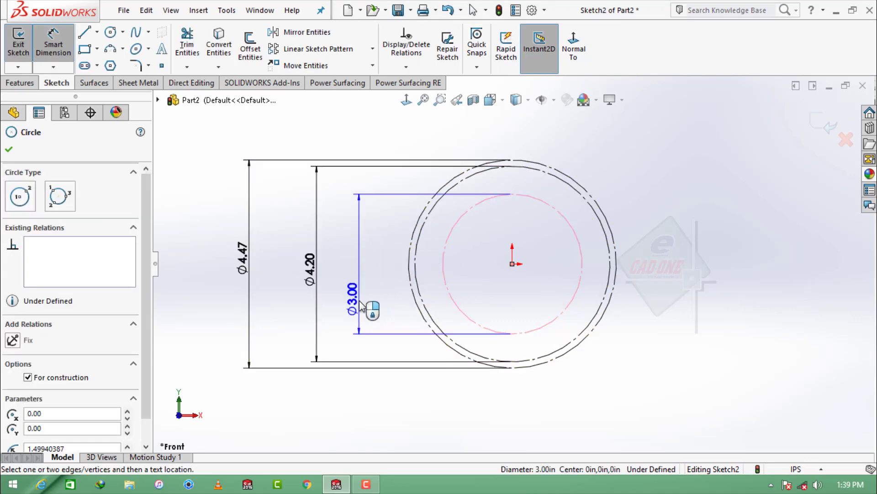
left_click(347, 256)
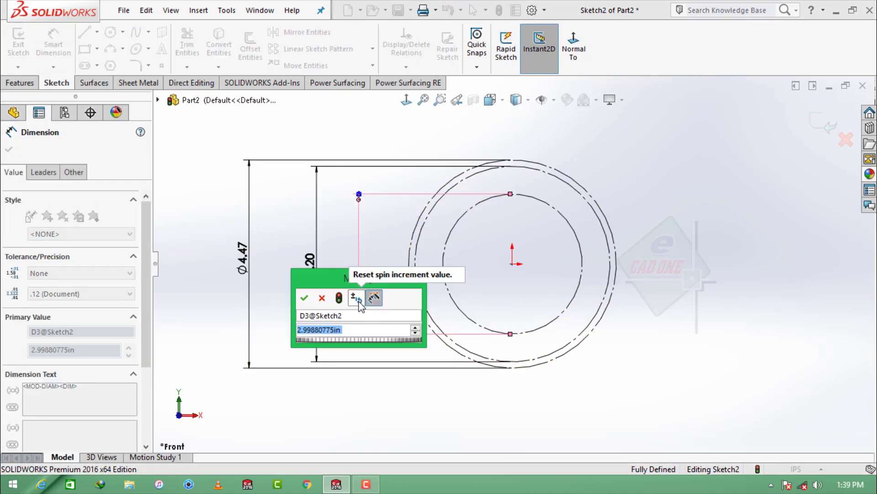
type("4.098")
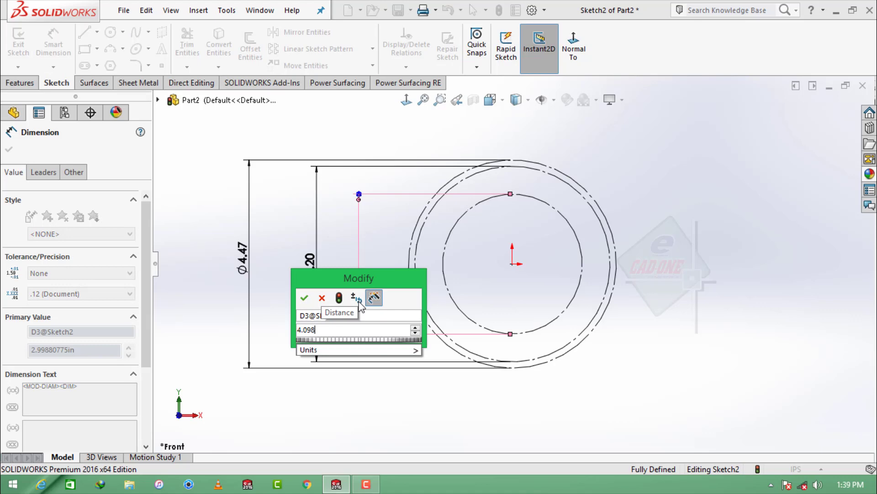
key("Return")
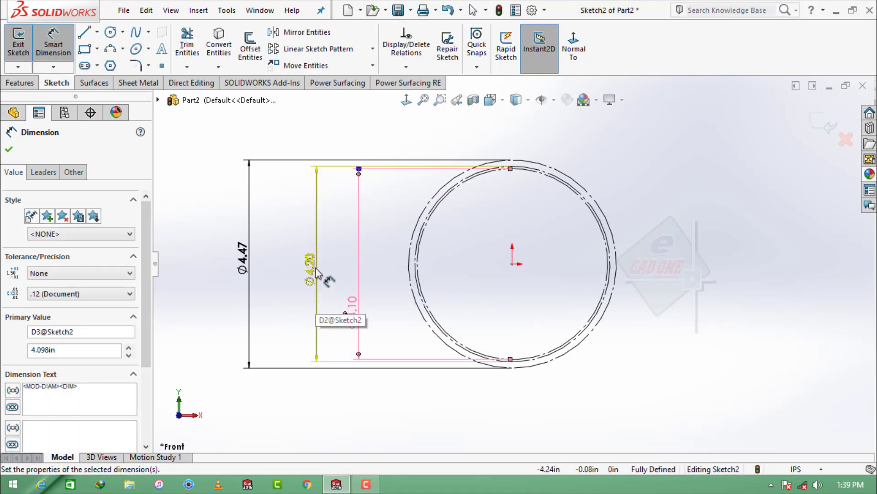
- Keep the inner diameter at 4.098 in and change the middle diameter to 4.2 in
left_click(359, 306)
key("Escape")
double_click(352, 313)
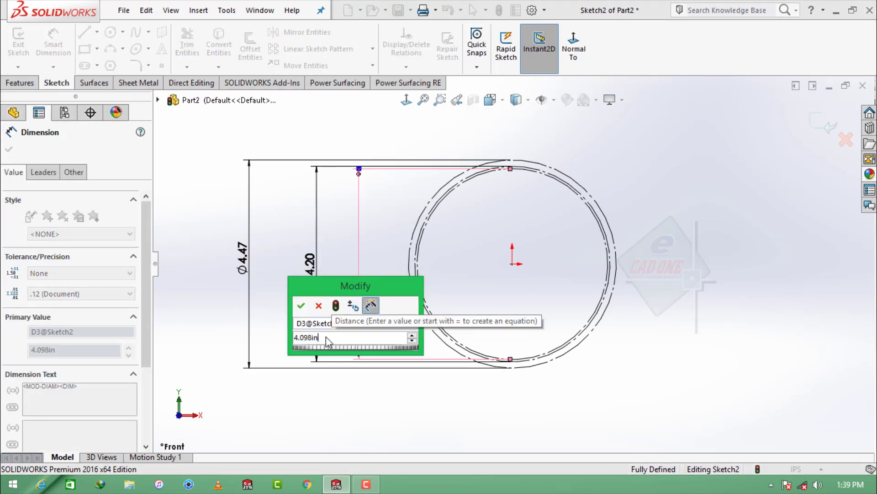
left_click(300, 305)
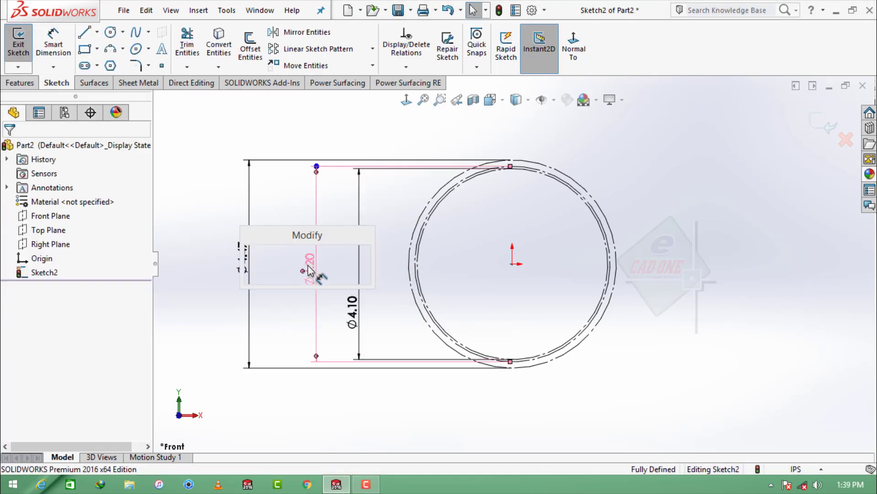
double_click(309, 270)
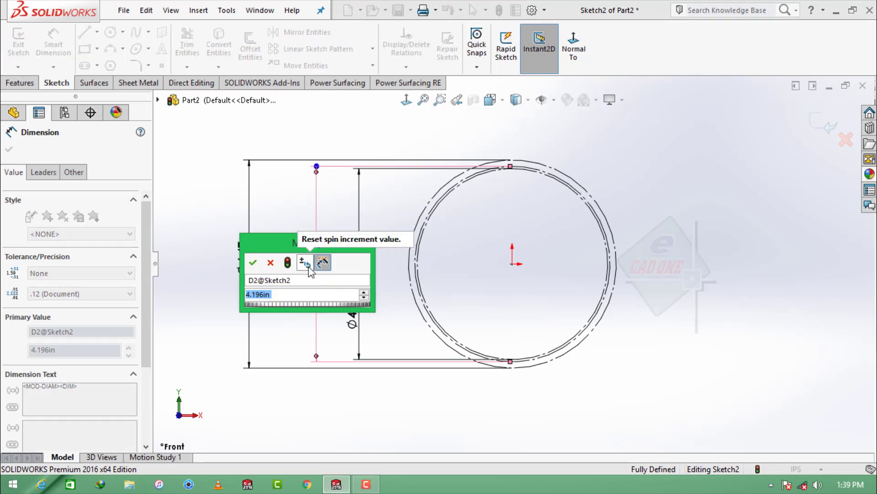
type("4.2")
left_click(253, 262)
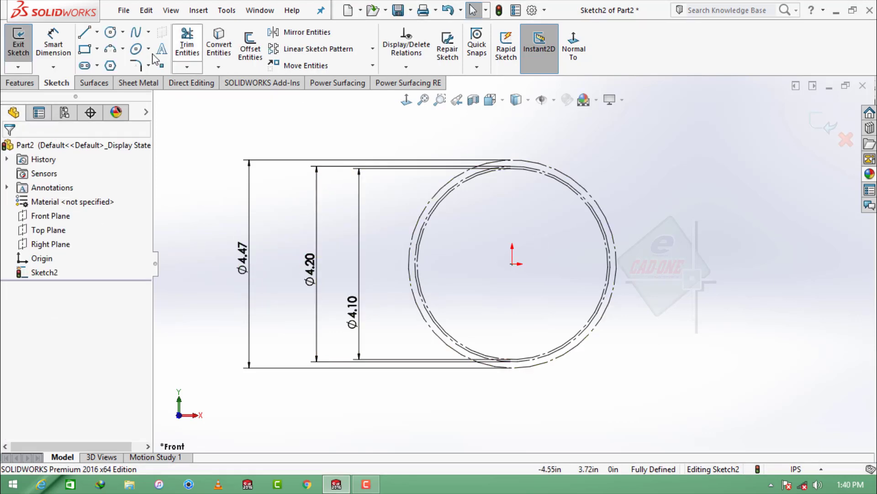
- Draw a small roller circle at the top of the ring and dimension it to Ø0.317 in
left_click(110, 32)
scroll(530, 173, "down", 5)
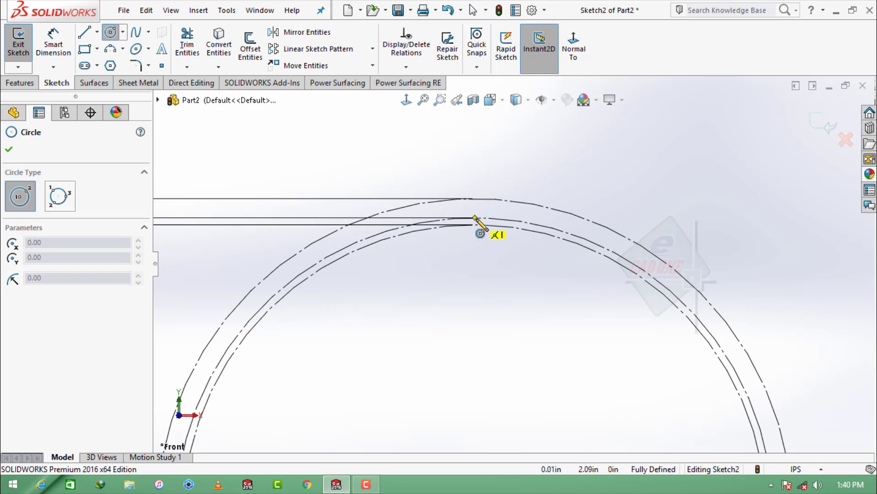
left_click_drag(476, 218, 476, 263)
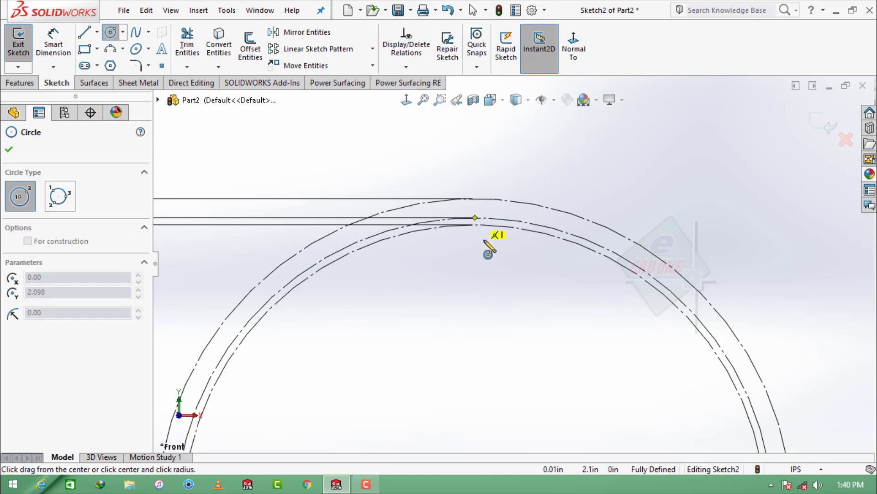
key("d")
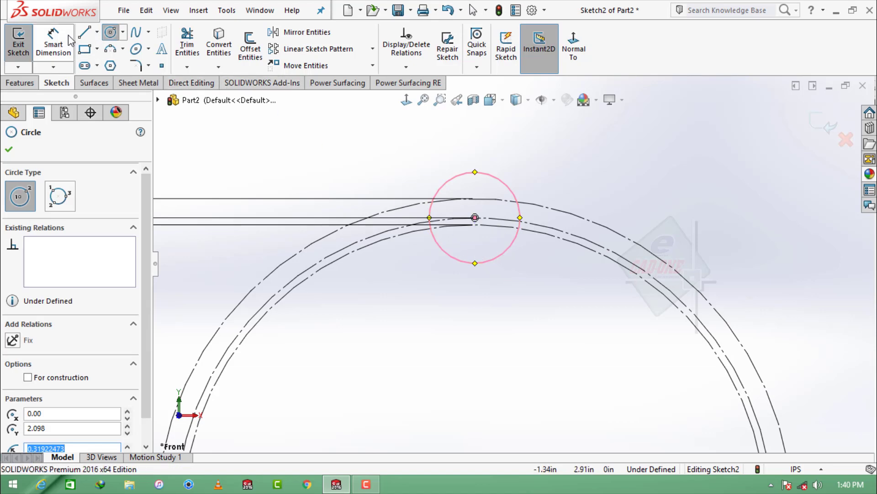
left_click(469, 171)
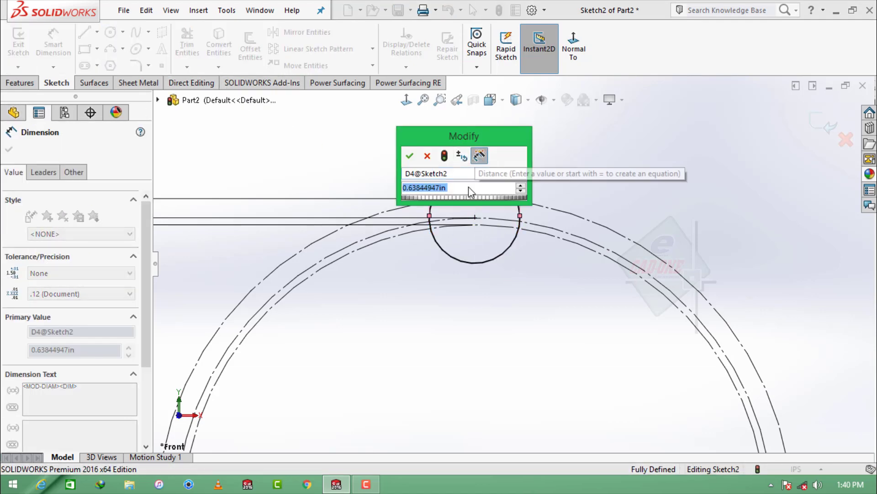
type("0.158")
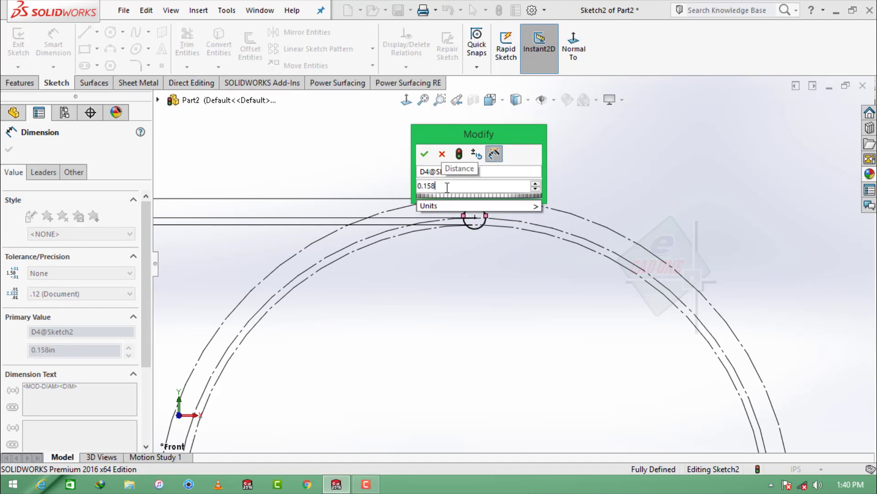
type("*25*")
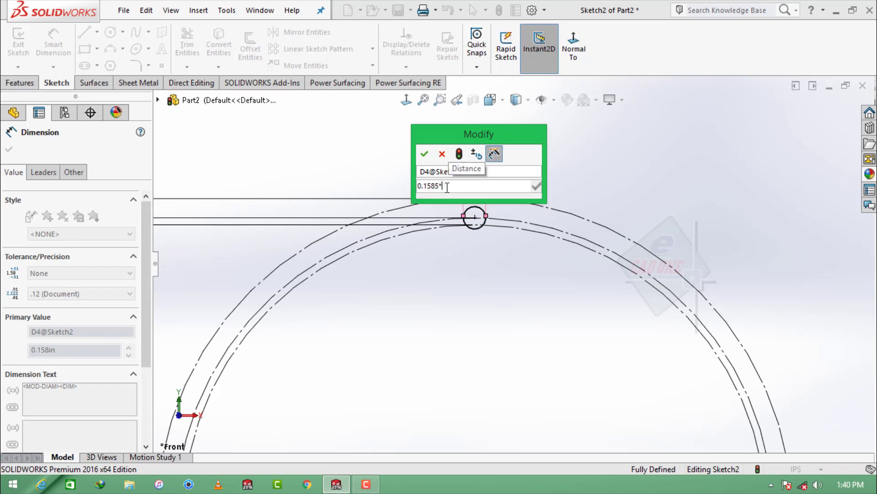
type("2")
key("Return")
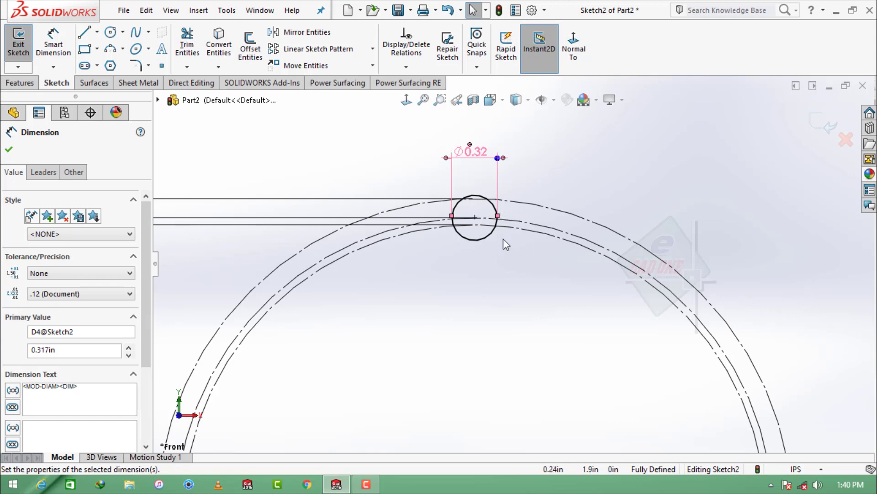
scroll(474, 199, "down", 5)
scroll(480, 286, "up", 2)
scroll(478, 206, "up", 3)
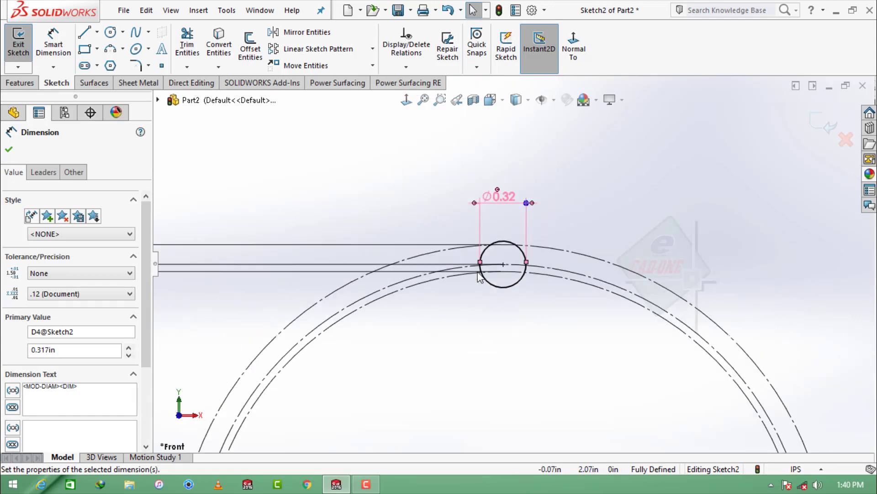
scroll(476, 201, "up", 3)
left_click(562, 172)
- Draw construction lines from the small circle's centre to the origin and out to the dash-dot circle
left_click(85, 33)
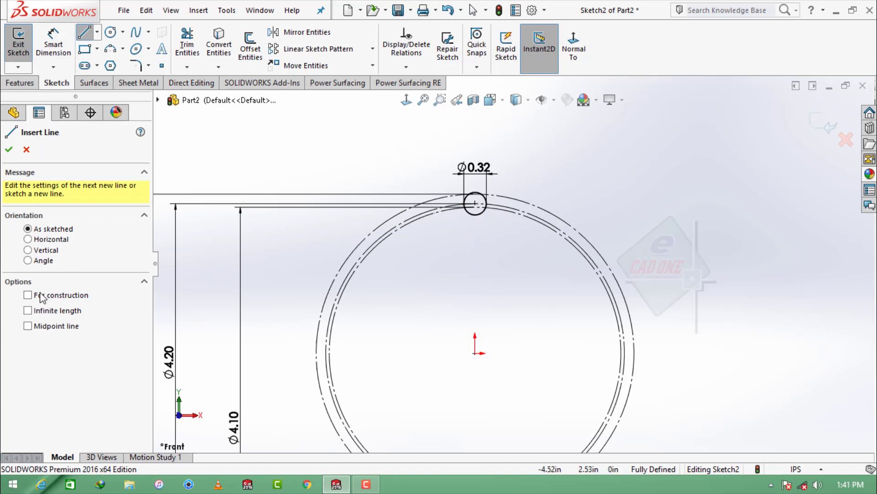
left_click(476, 204)
left_click(475, 353)
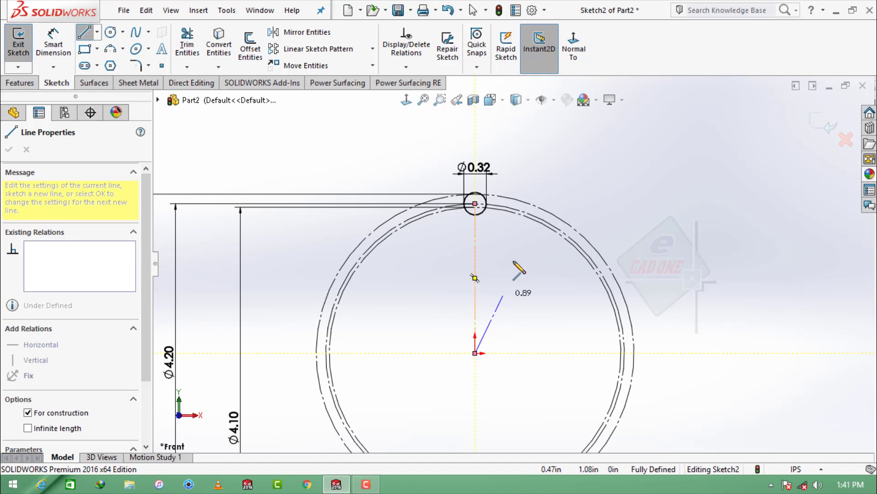
scroll(529, 223, "down", 3)
left_click(528, 222)
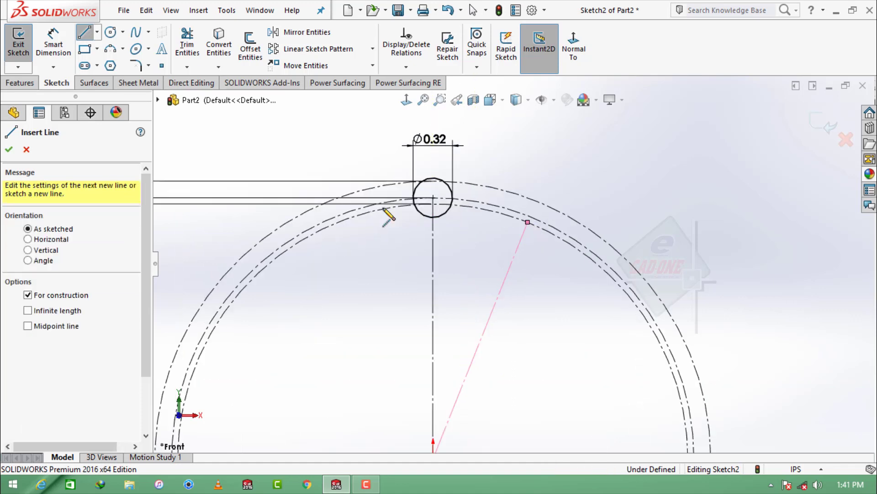
key("Escape")
- Add a circle at the angled line's end and dimension it to Ø0.46 in
left_click(110, 33)
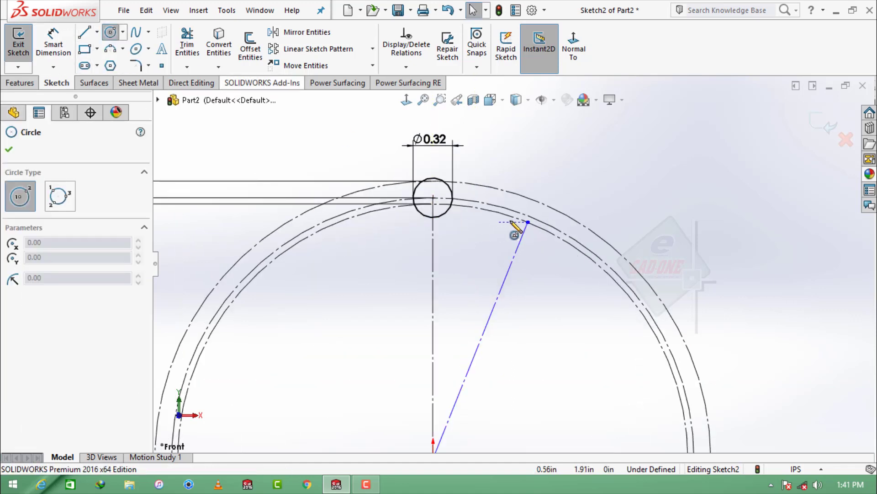
left_click(528, 222)
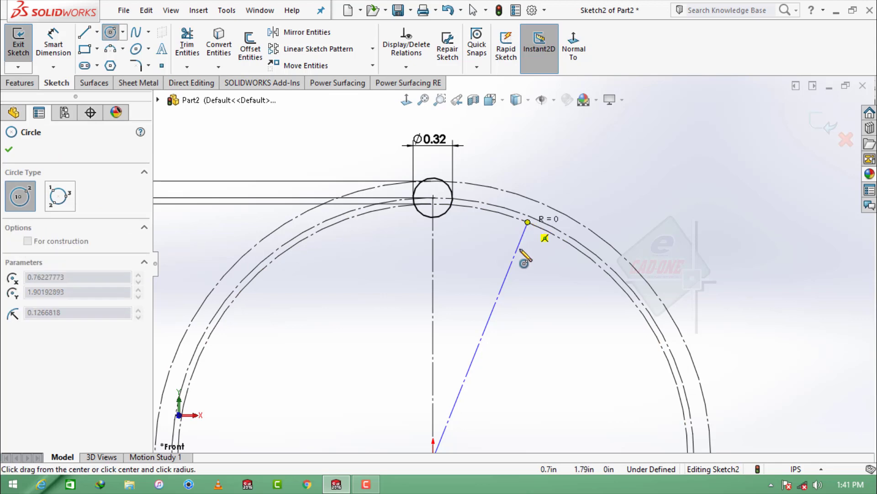
left_click(528, 264)
key("Escape")
right_click_drag(528, 222, 562, 192)
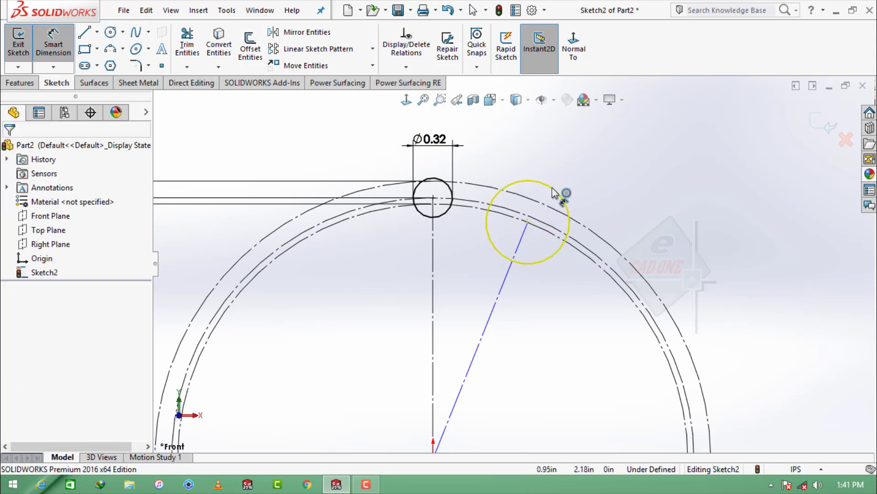
left_click(561, 192)
left_click(630, 182)
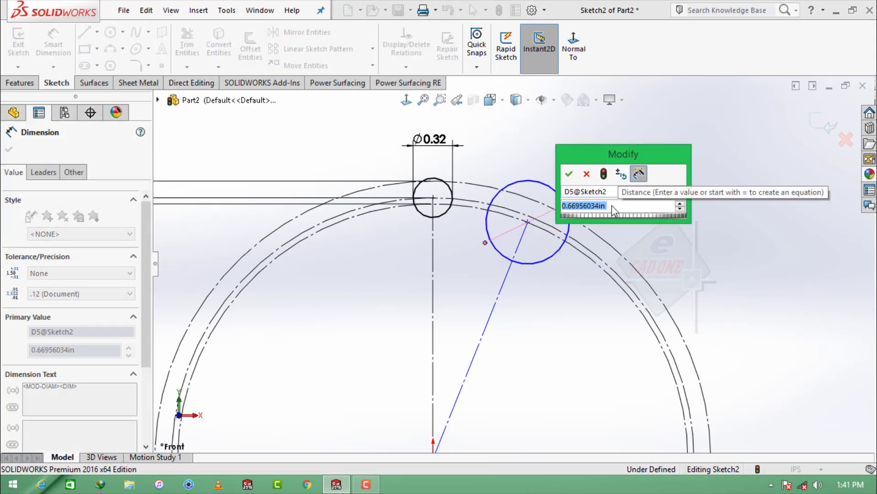
type("0.")
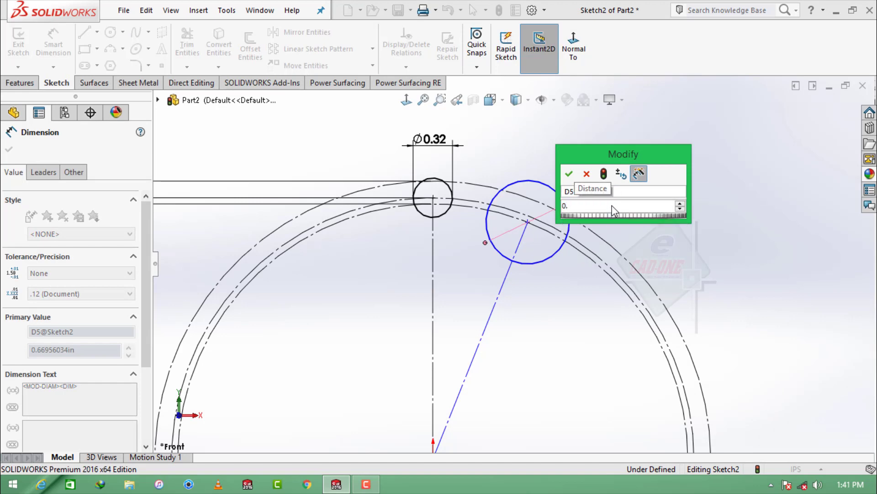
type("299")
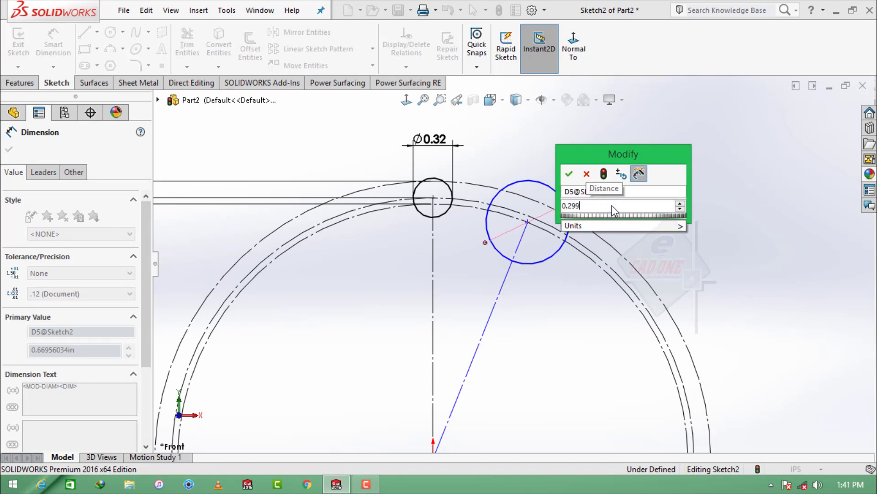
key("BackSpace")
key("BackSpace")
type("29")
type("5")
type("8")
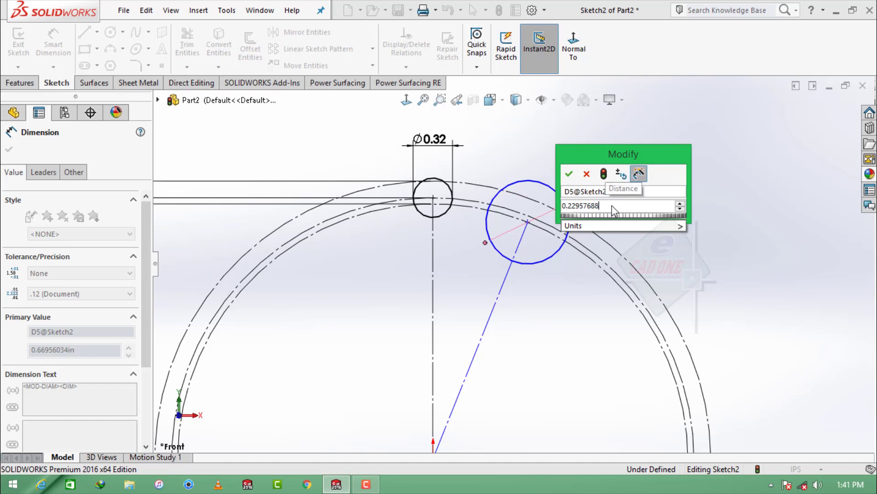
type("8")
key("Return")
key("Escape")
scroll(476, 160, "up", 2)
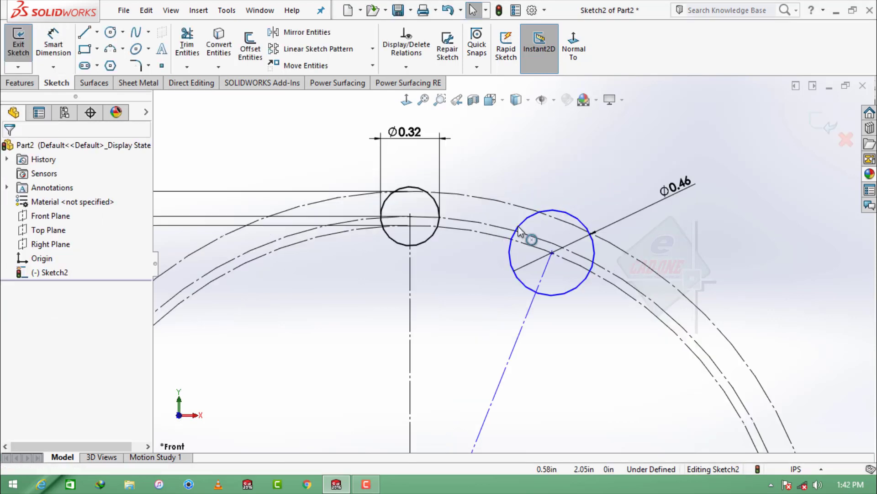
left_click(571, 215)
- Add a Tangent relation between the Ø0.32 and Ø0.46 circles
left_click(423, 248, "ctrl")
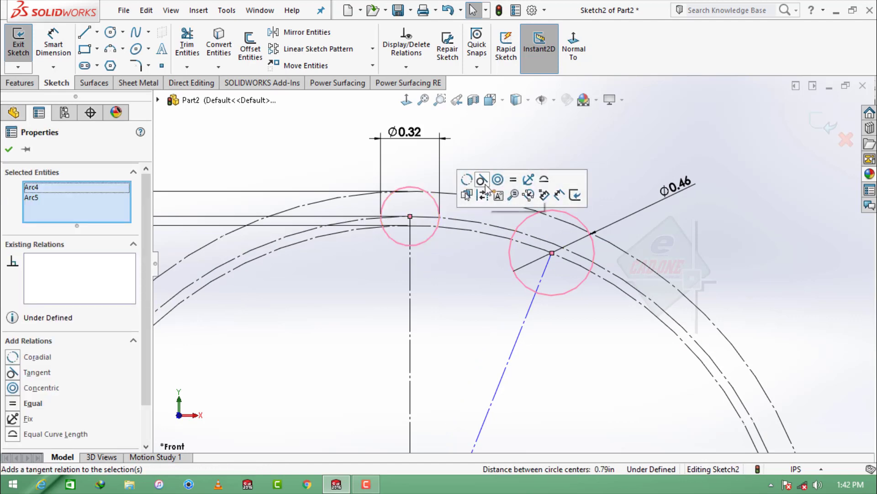
left_click(475, 179)
left_click(604, 188)
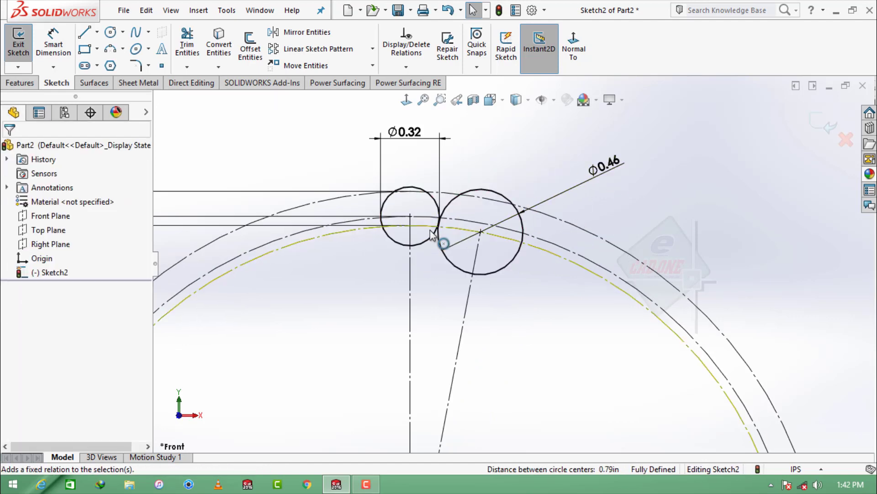
scroll(425, 230, "up", 2)
- Trim away the unwanted arcs of the Ø0.46 circle with Trim to closest
left_click(187, 44)
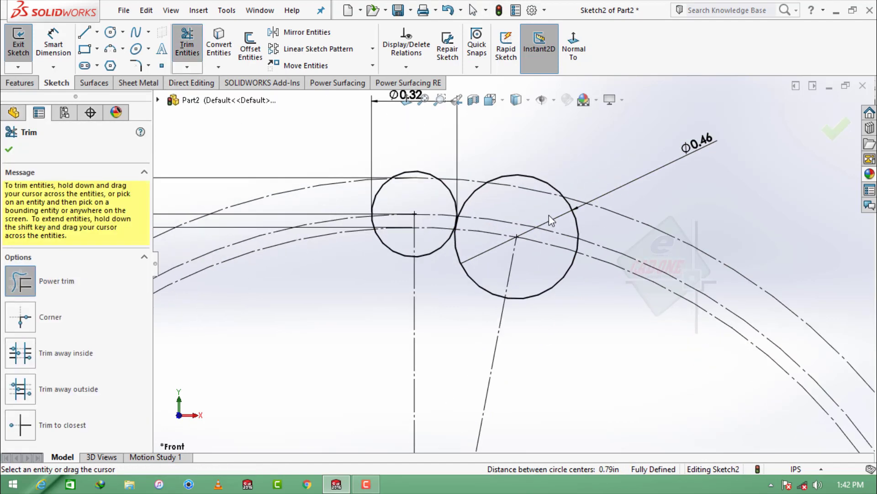
scroll(550, 216, "up", 1)
left_click_drag(518, 201, 507, 166)
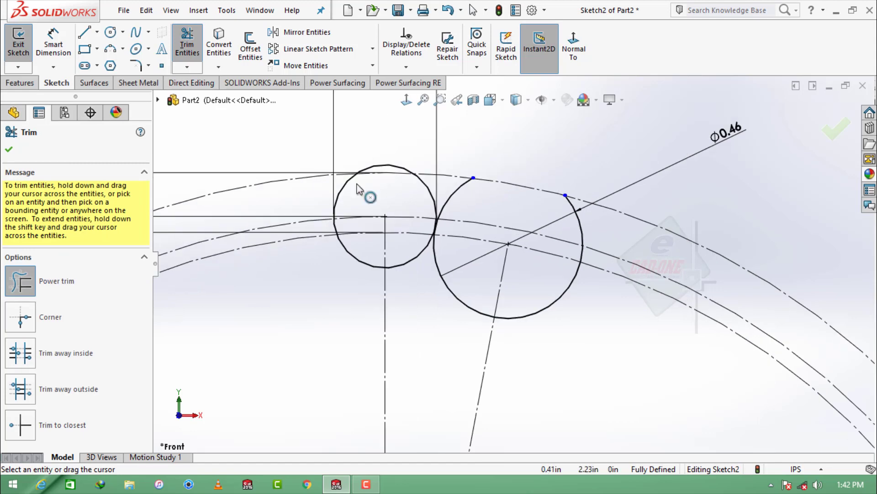
left_click(20, 425)
left_click(458, 297)
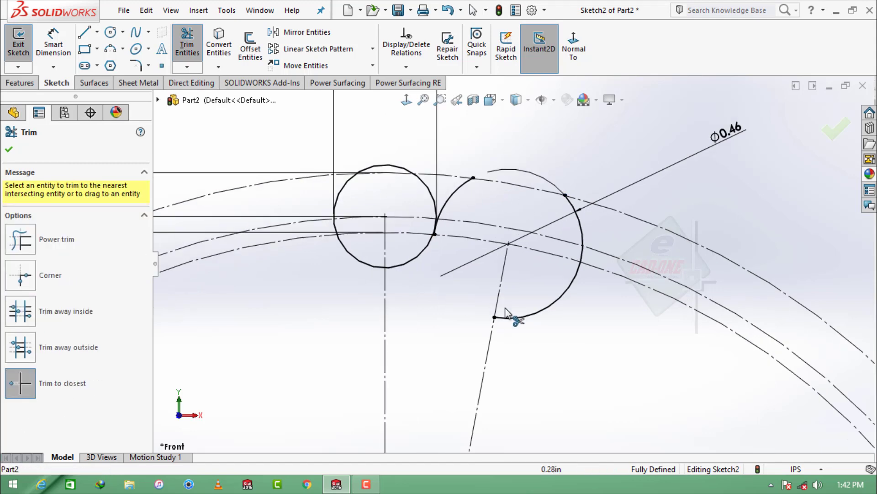
left_click(540, 307)
left_click(581, 254)
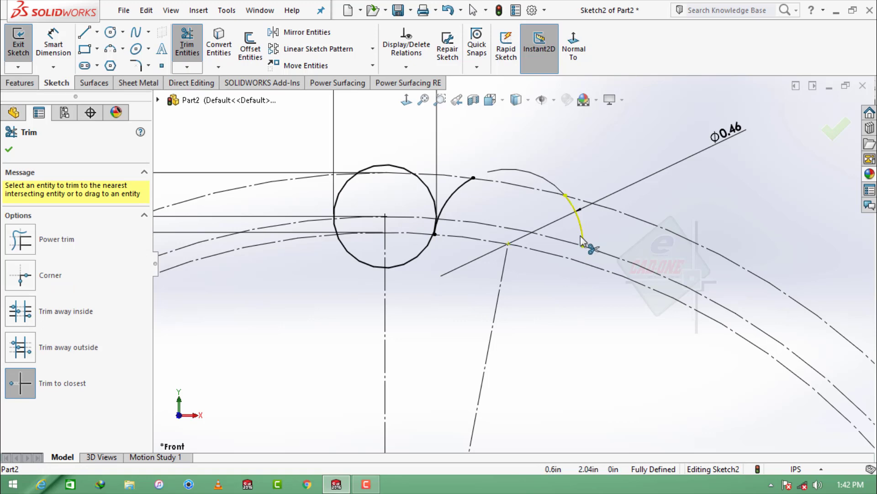
- Trim the small circle's upper arcs and the tiny leftover segment, then finish trimming
left_click(384, 167)
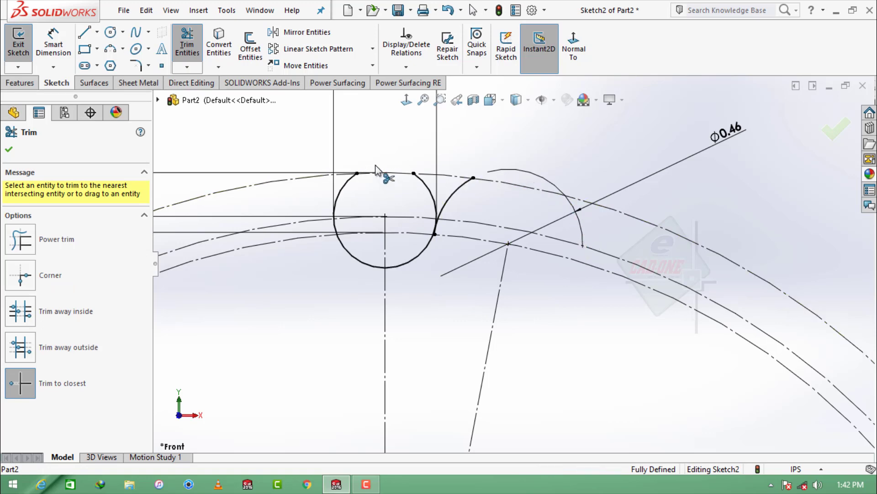
left_click(349, 187)
left_click(434, 197)
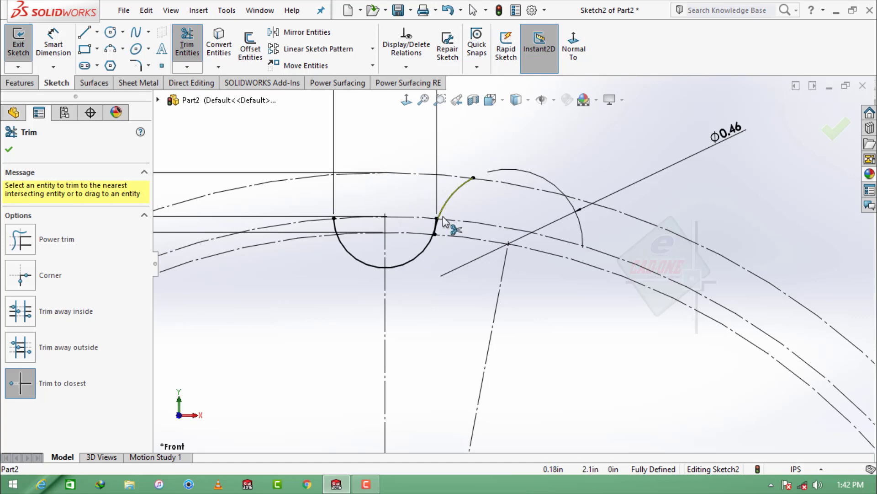
scroll(450, 226, "down", 5)
scroll(475, 242, "down", 3)
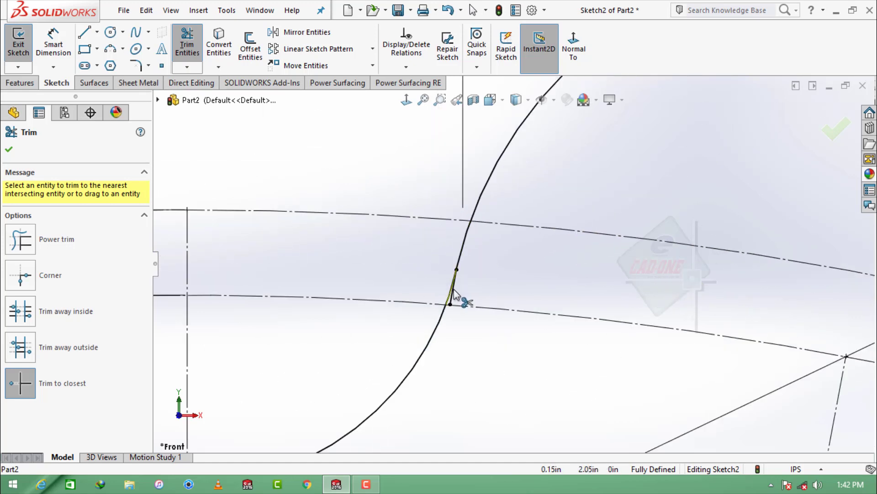
scroll(477, 298, "down", 5)
left_click(477, 298)
scroll(476, 295, "up", 2)
scroll(477, 295, "up", 3)
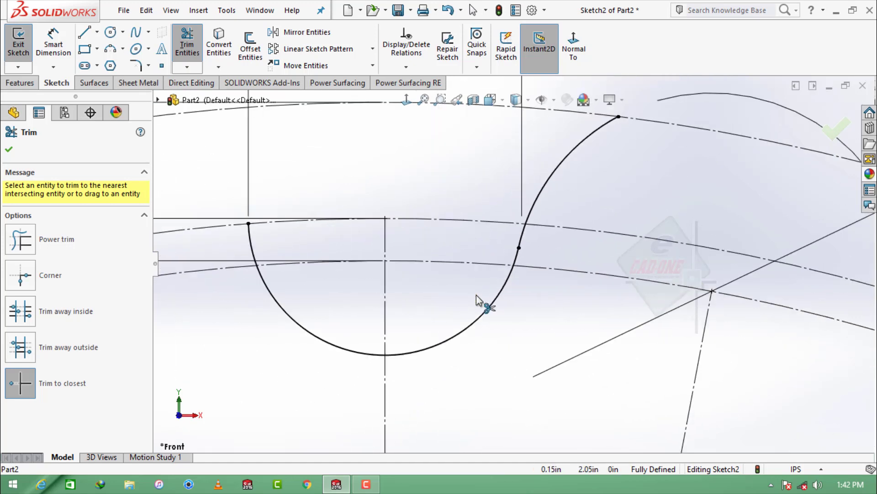
scroll(477, 295, "up", 3)
left_click(9, 149)
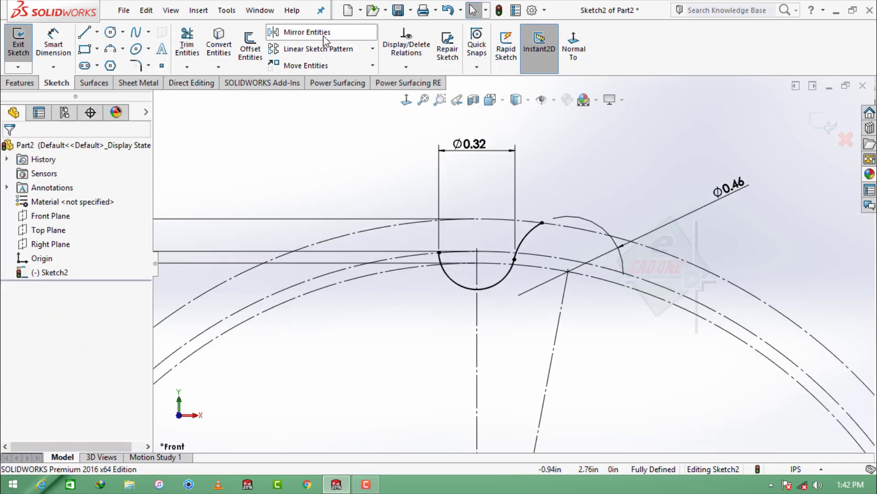
- Mirror the flank arc about the vertical centreline
left_click(306, 32)
left_click(526, 241)
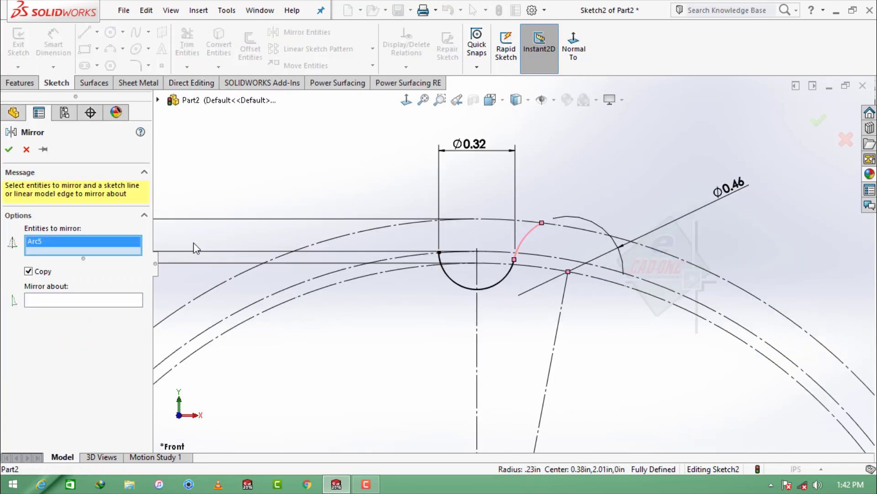
left_click(97, 299)
left_click(477, 304)
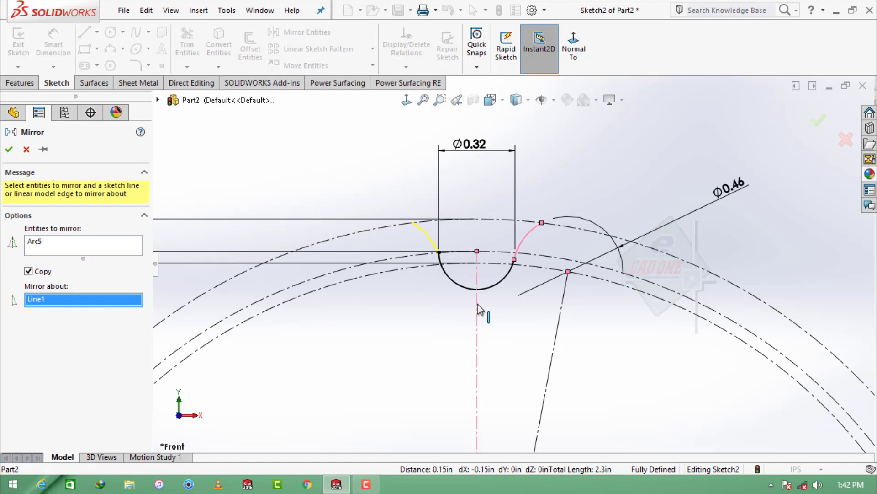
left_click(8, 149)
- Complete trimming the notch arcs and re-centre the sketch in view
scroll(466, 258, "down", 5)
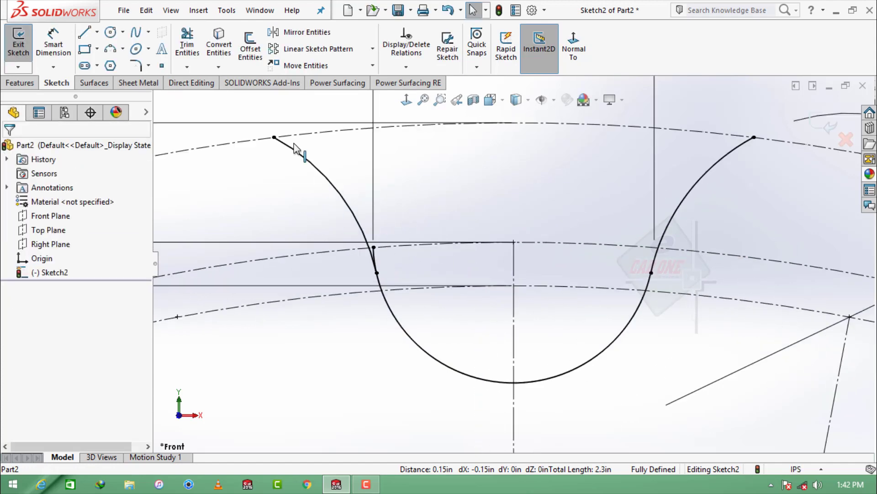
left_click(197, 31)
scroll(393, 290, "down", 3)
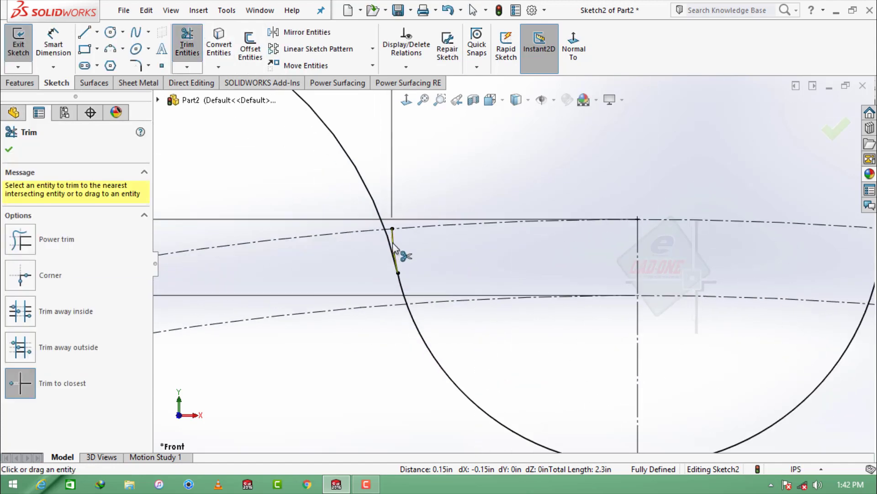
left_click(9, 151)
scroll(282, 233, "up", 4)
scroll(536, 415, "up", 2)
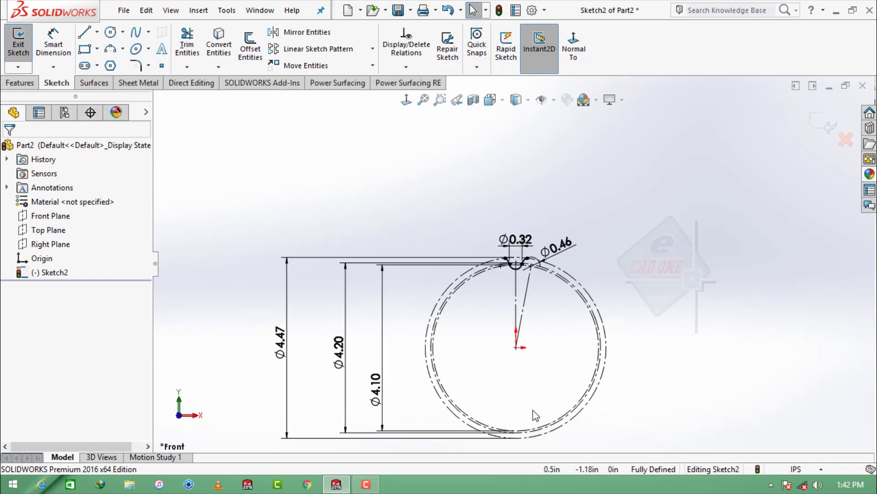
middle_click_drag(535, 414, 522, 381, "ctrl")
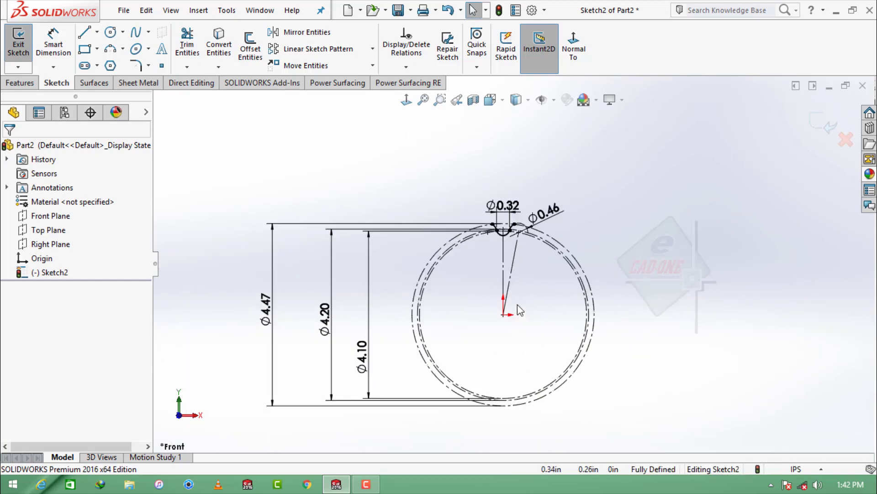
- Circularly pattern the three notch arcs into 26 equally spaced instances over 360°
left_click(374, 49)
left_click(322, 81)
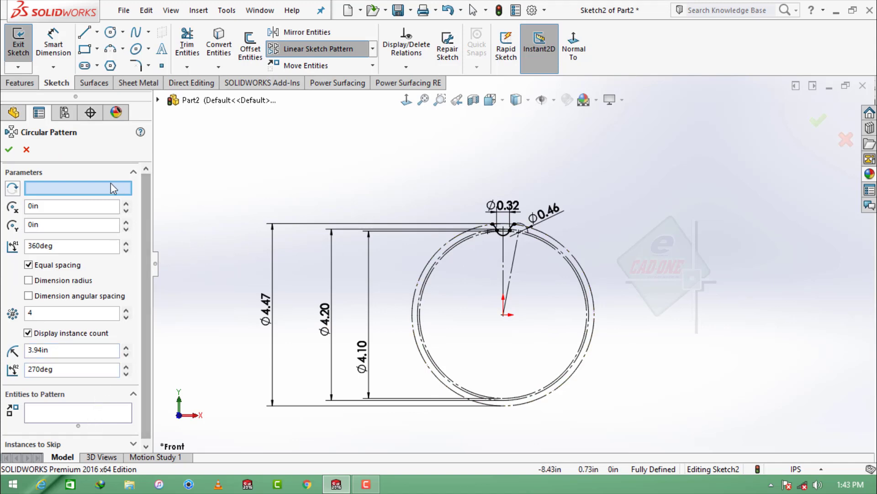
left_click_drag(144, 223, 84, 412)
left_click(84, 412)
scroll(470, 226, "down", 2)
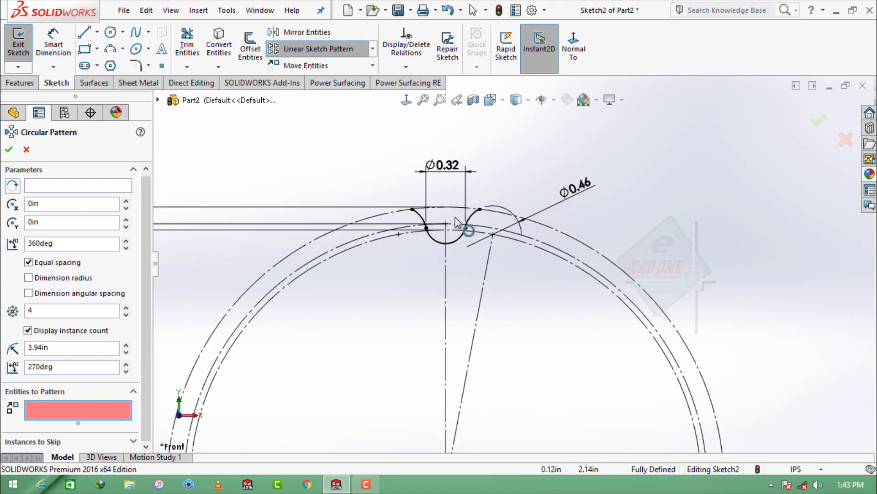
scroll(457, 227, "down", 2)
left_click(405, 224)
left_click(426, 264)
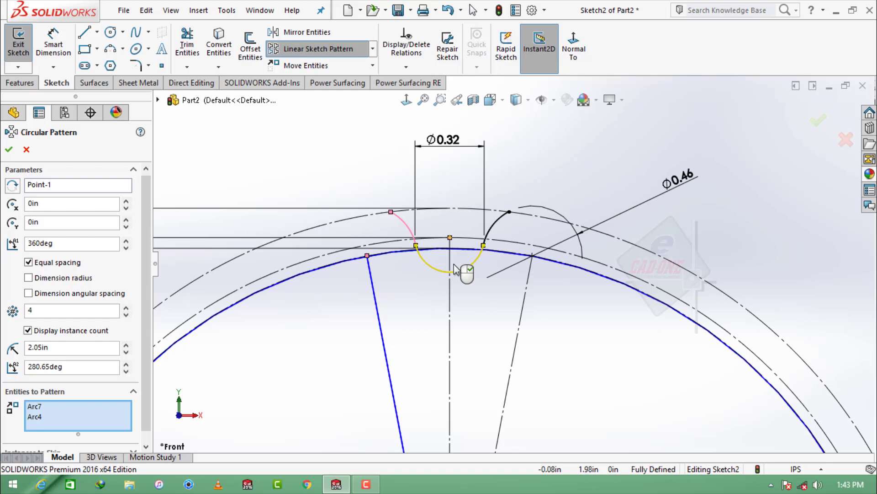
left_click(501, 226)
type("26")
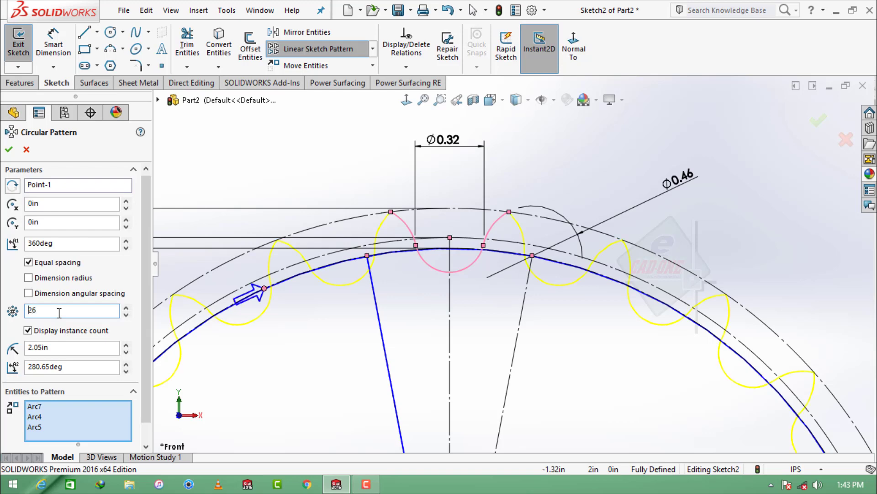
scroll(405, 222, "down", 2)
scroll(448, 237, "down", 2)
scroll(492, 245, "down", 1)
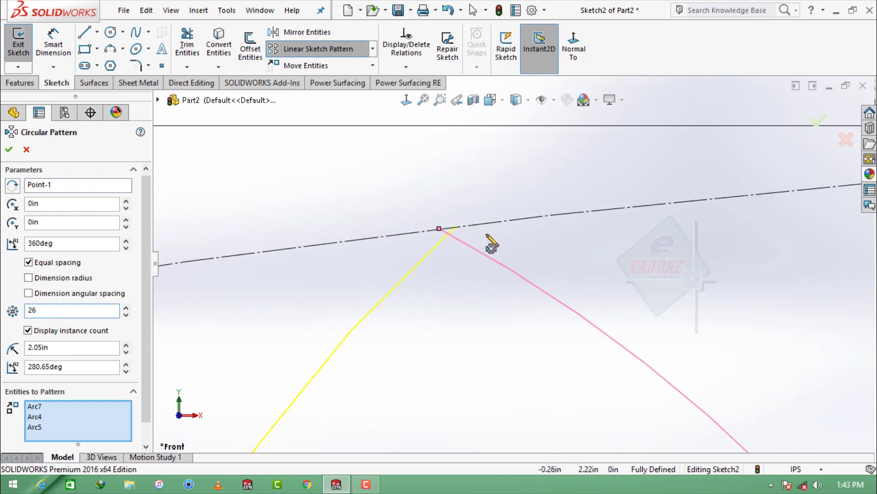
scroll(442, 223, "down", 1)
scroll(441, 222, "up", 2)
scroll(441, 221, "up", 2)
scroll(441, 221, "up", 2)
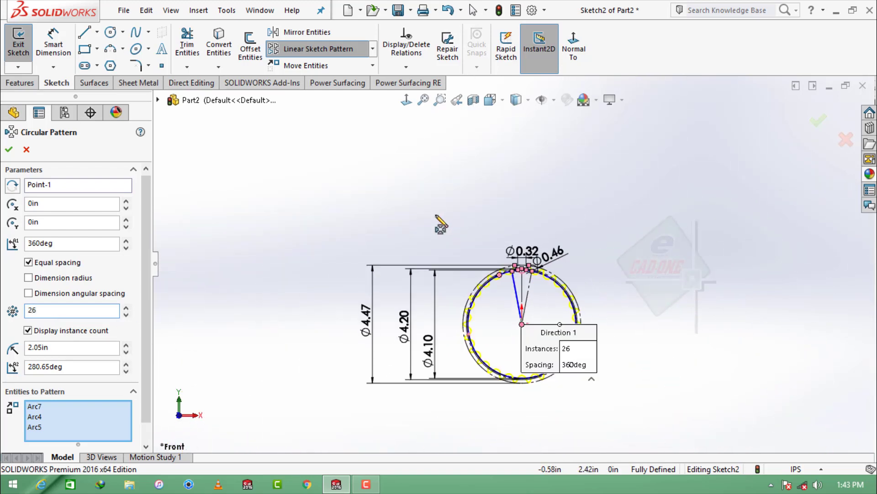
left_click(9, 150)
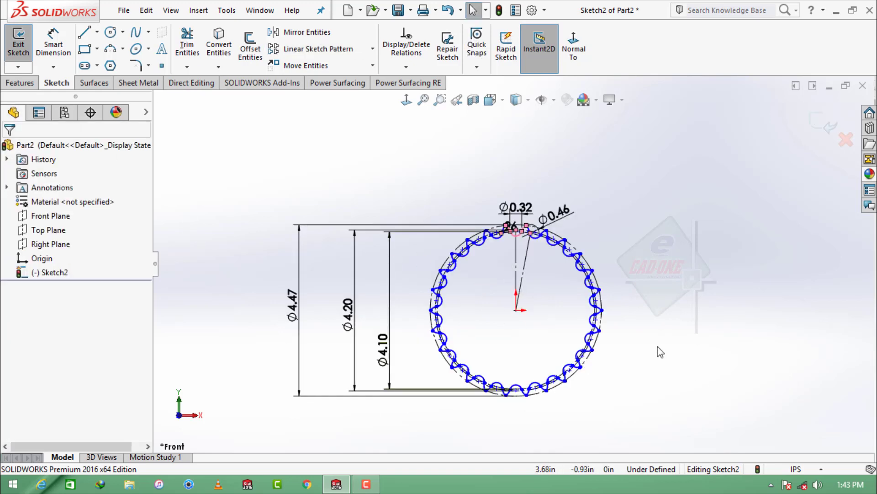
- Draw a bore circle at the origin and dimension its diameter to 1.5 in
scroll(627, 355, "down", 2)
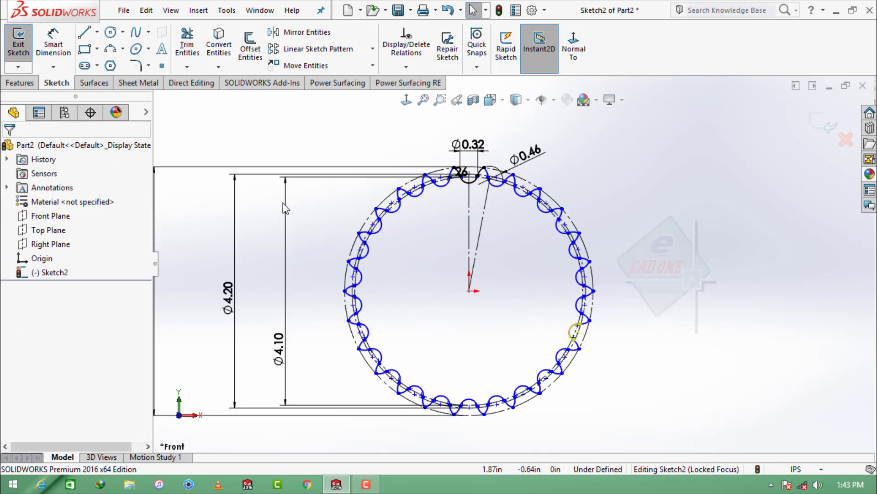
left_click(110, 31)
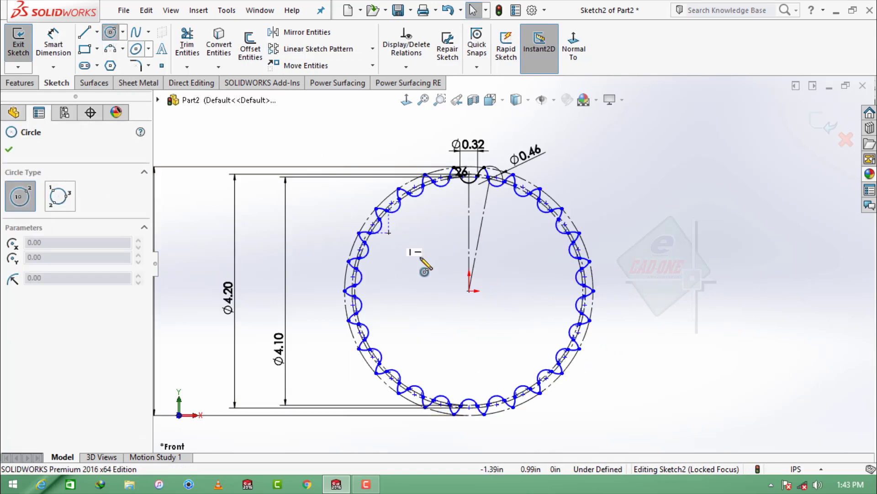
left_click(469, 290)
left_click(443, 256)
key("d")
left_click(513, 292)
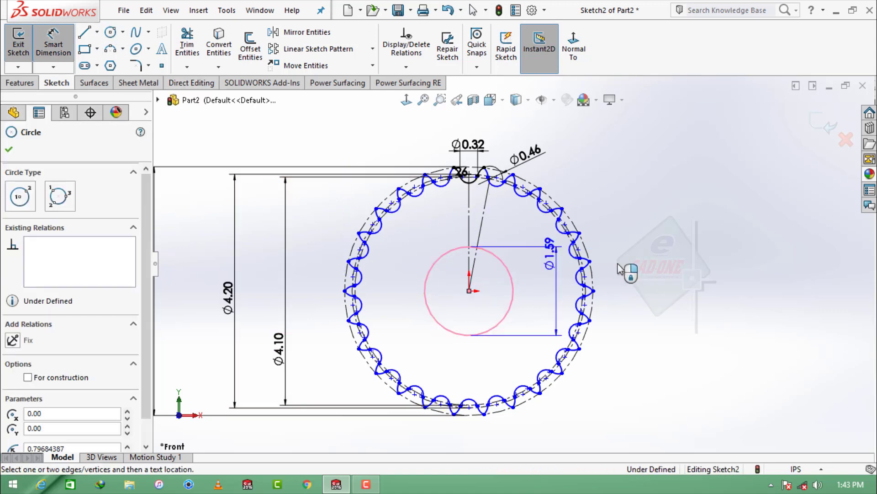
left_click(649, 302)
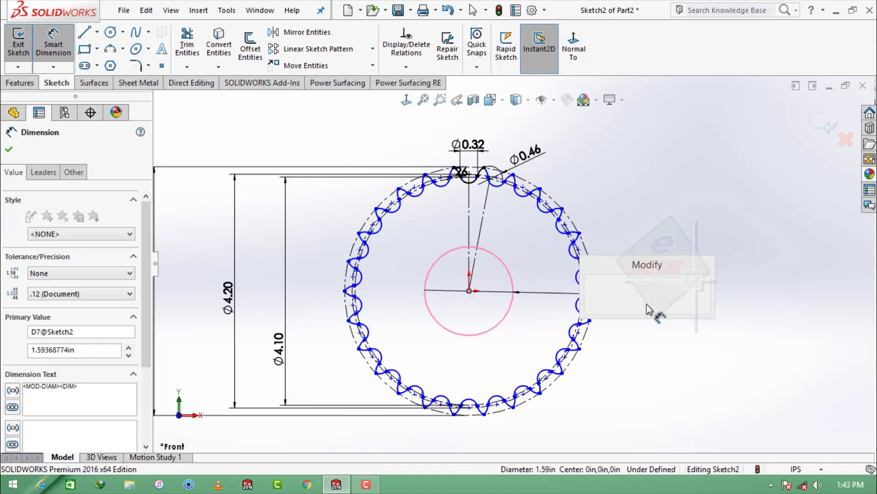
type("1.5")
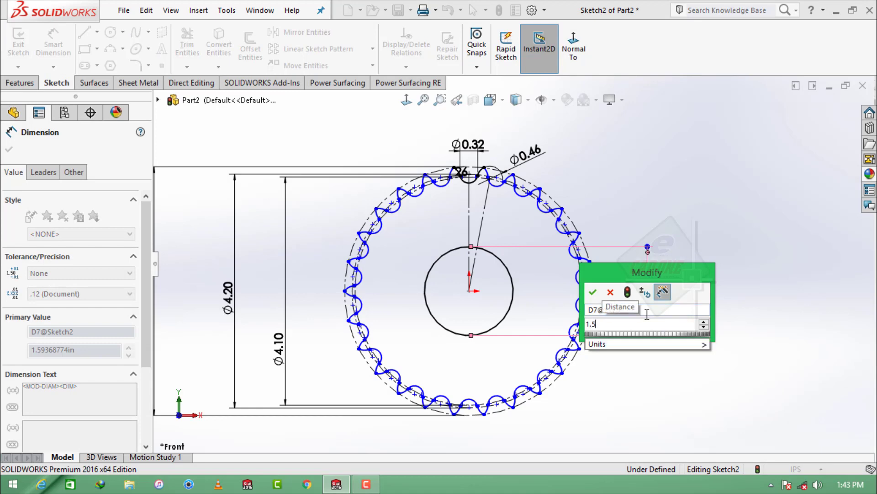
key("Return")
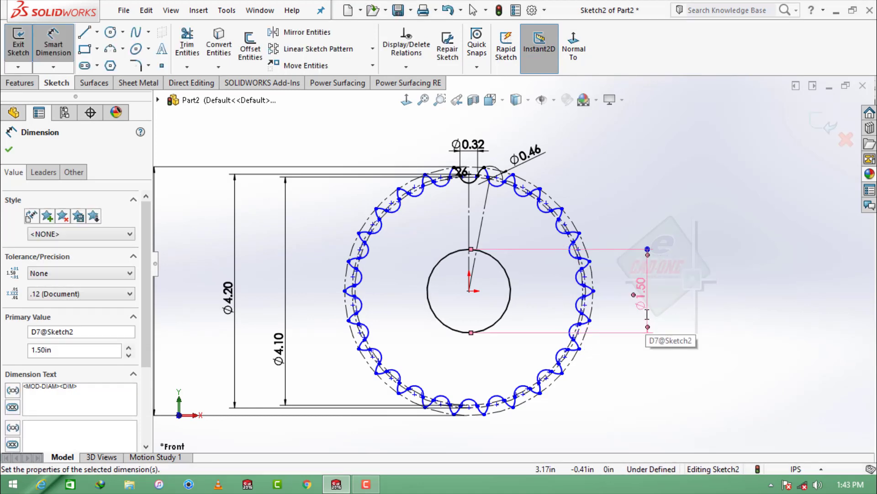
key("Escape")
left_click(28, 83)
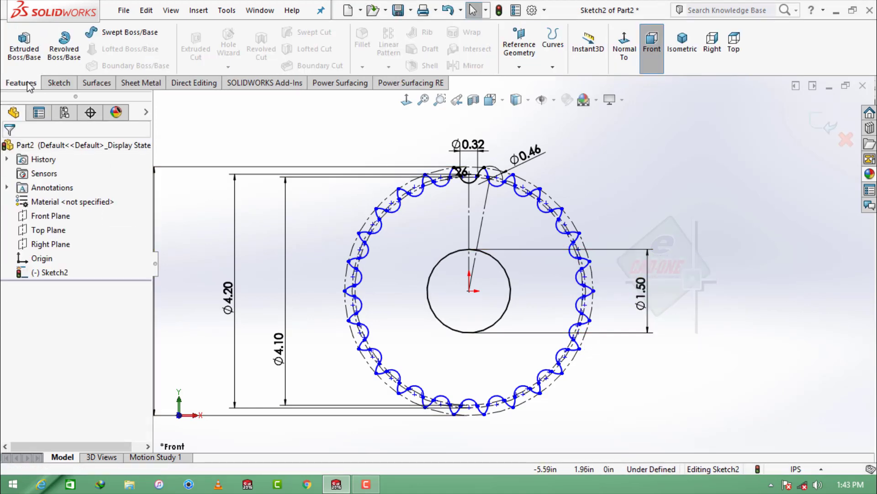
- Extrude the toothed ring region blind to 0.284 in as Boss-Extrude1
left_click(25, 46)
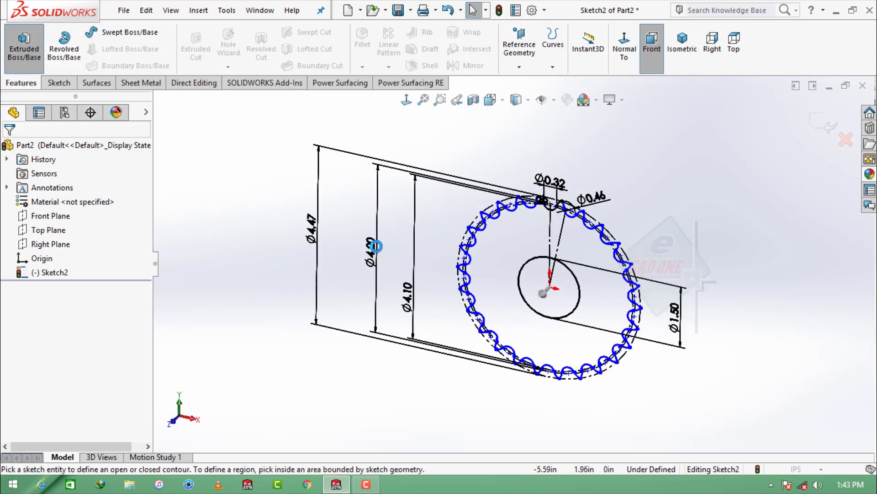
left_click(602, 318)
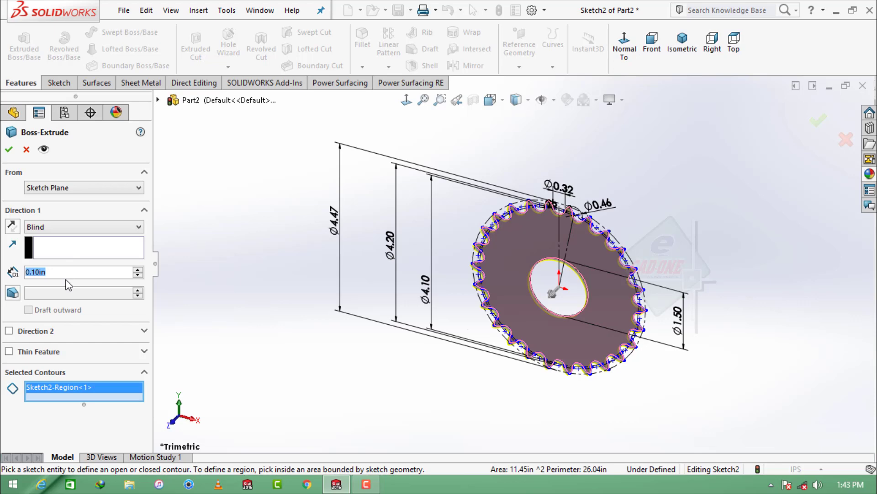
type("0.284")
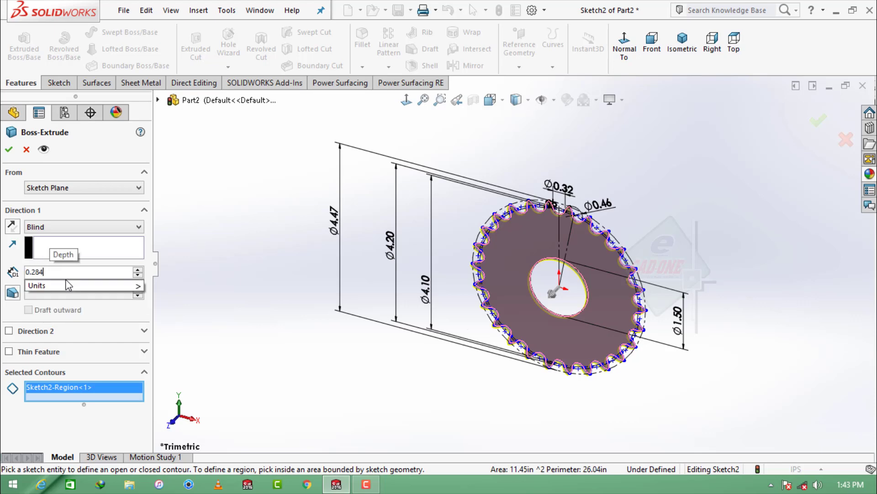
key("Return")
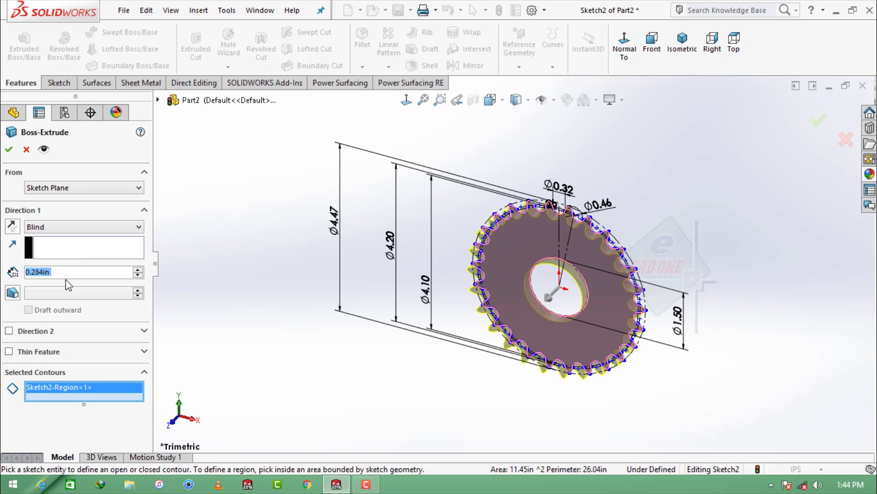
left_click(12, 154)
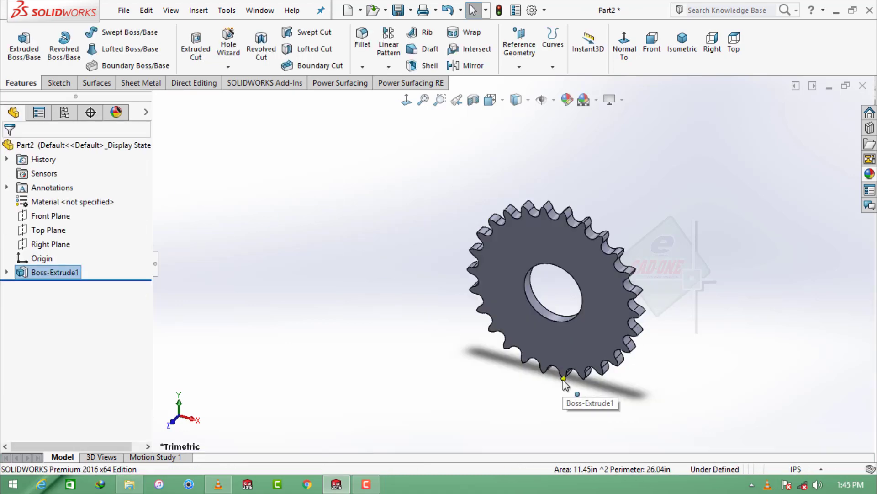
- Apply the Plain White scene background and orbit the sprocket to a more face-on view
left_click(426, 333)
left_click(597, 100)
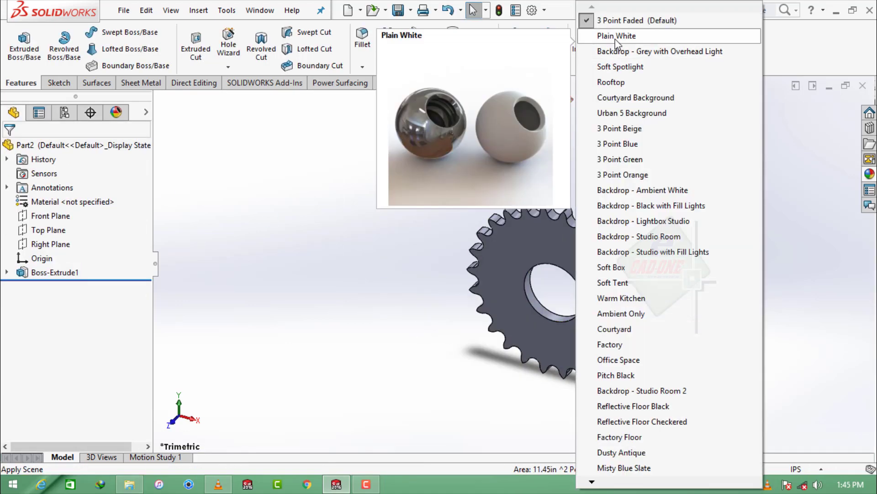
left_click(608, 32)
middle_click_drag(689, 297, 620, 330)
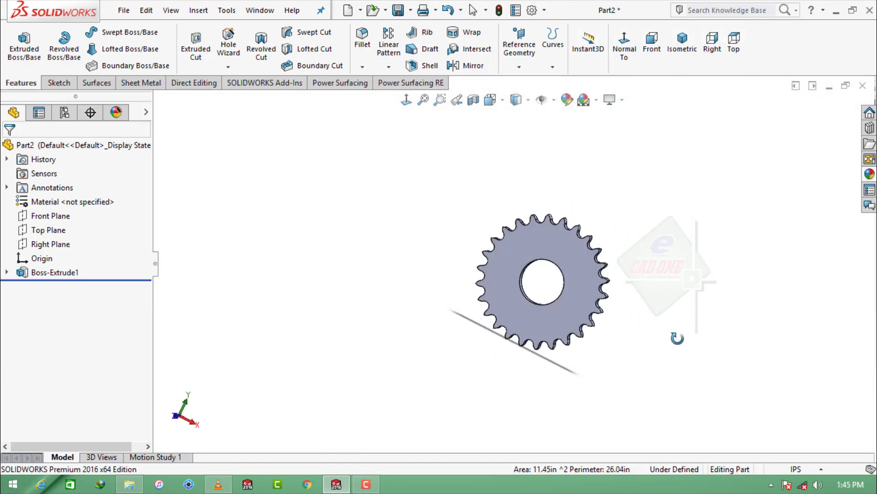
scroll(599, 304, "down", 2)
middle_click_drag(599, 303, 597, 296)
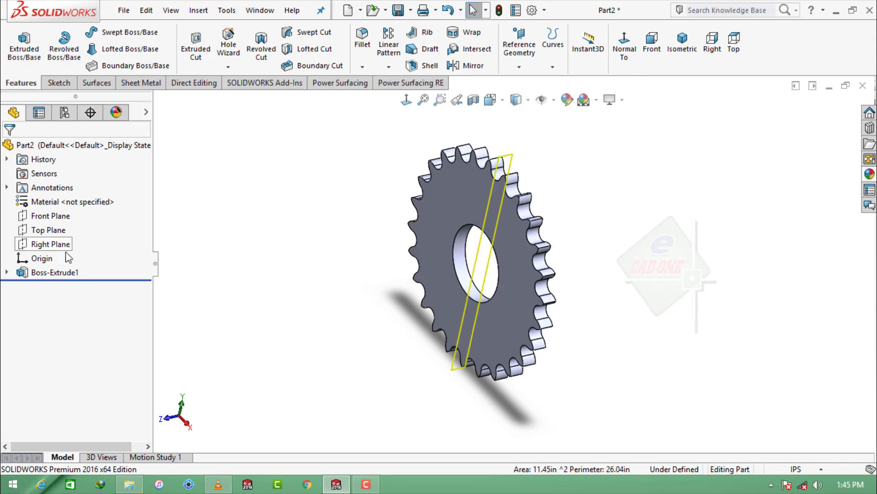
- Start a new sketch on the Right Plane, viewed normal to it
left_click(51, 244)
left_click(70, 230)
left_click(572, 50)
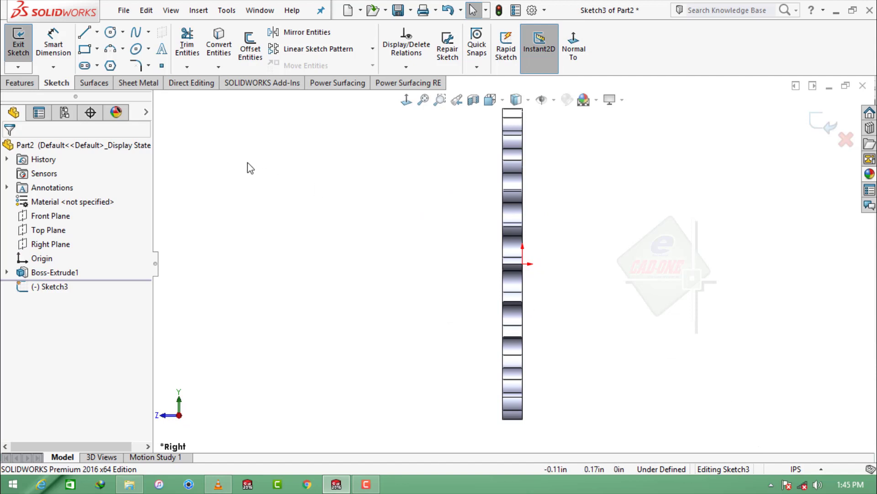
- Draw a horizontal centerline from the origin to the left
left_click(97, 31)
left_click(109, 62)
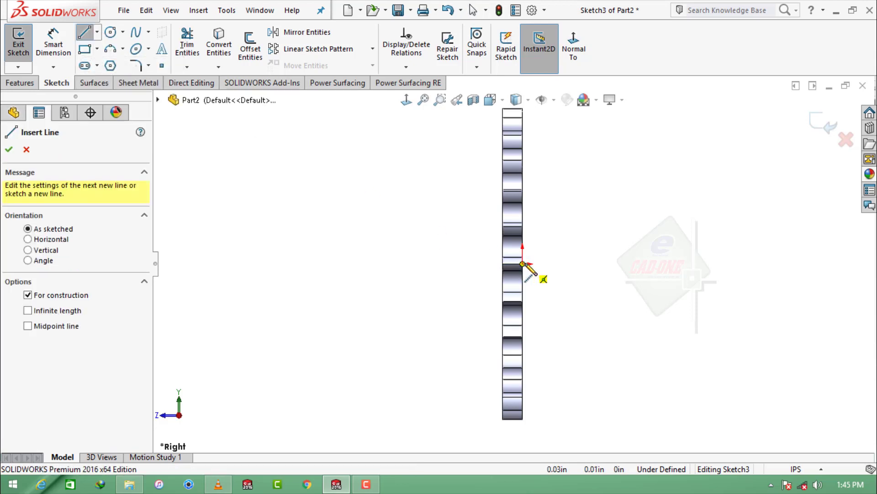
left_click(523, 263)
left_click(332, 263)
key("Escape")
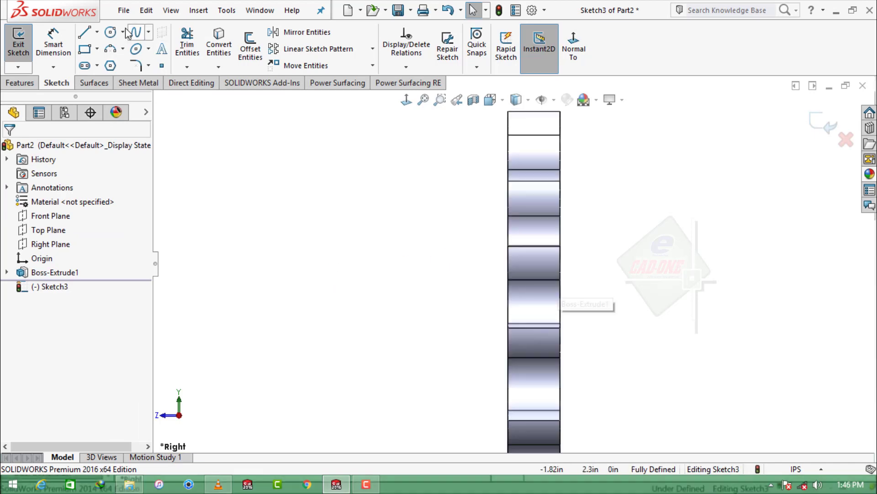
- Draw a corner-rectangle hub profile beside the sprocket
scroll(486, 241, "down", 2)
scroll(488, 240, "down", 3)
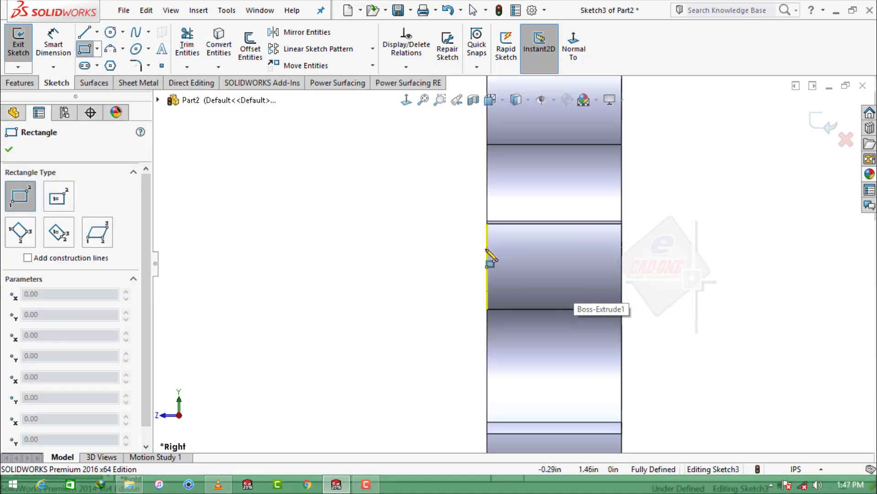
scroll(493, 234, "down", 3)
left_click(492, 221)
left_click(245, 333)
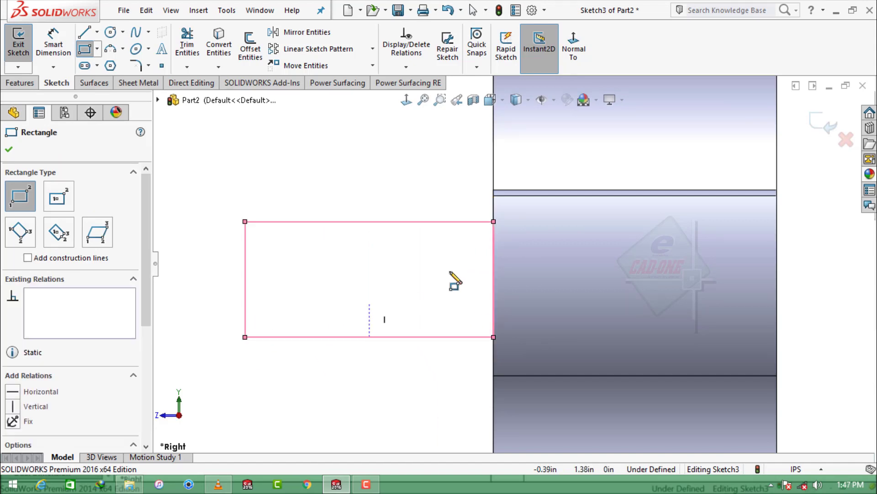
scroll(502, 263, "up", 5)
scroll(500, 260, "up", 4)
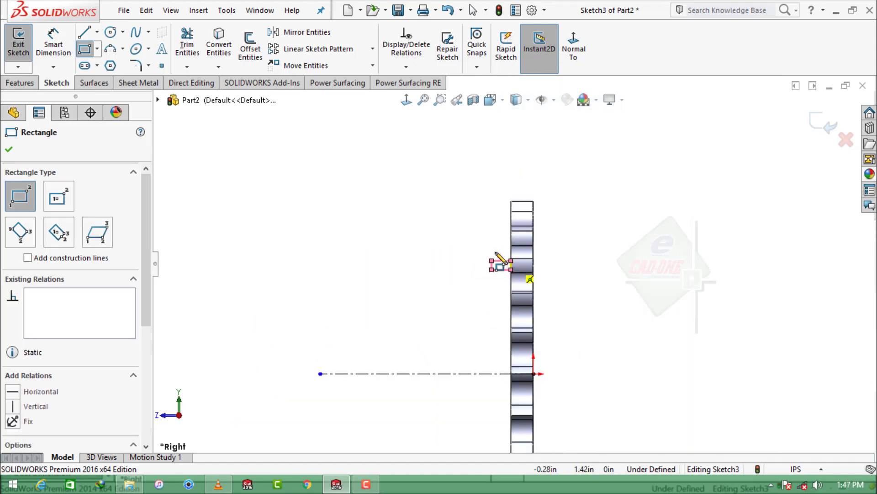
scroll(504, 278, "down", 4)
key("Escape")
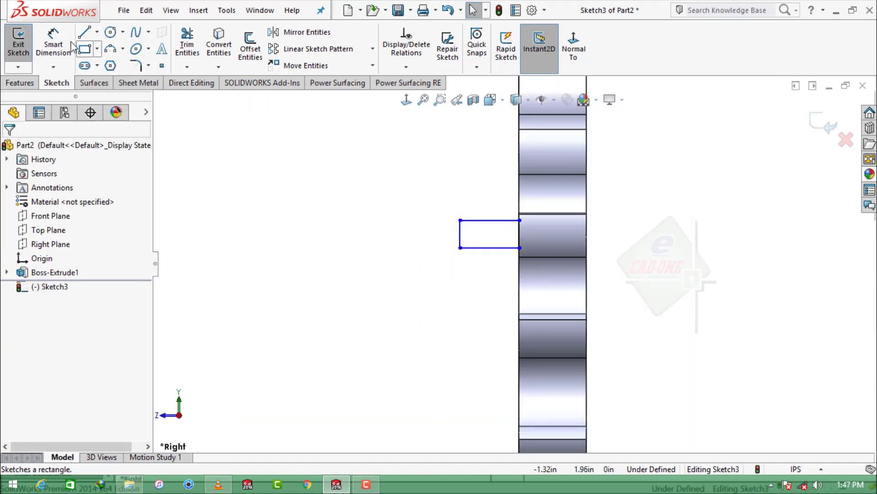
- Dimension the hub profile's width to 0.75
left_click(54, 41)
scroll(449, 172, "down", 4)
left_click(552, 297)
left_click(554, 280)
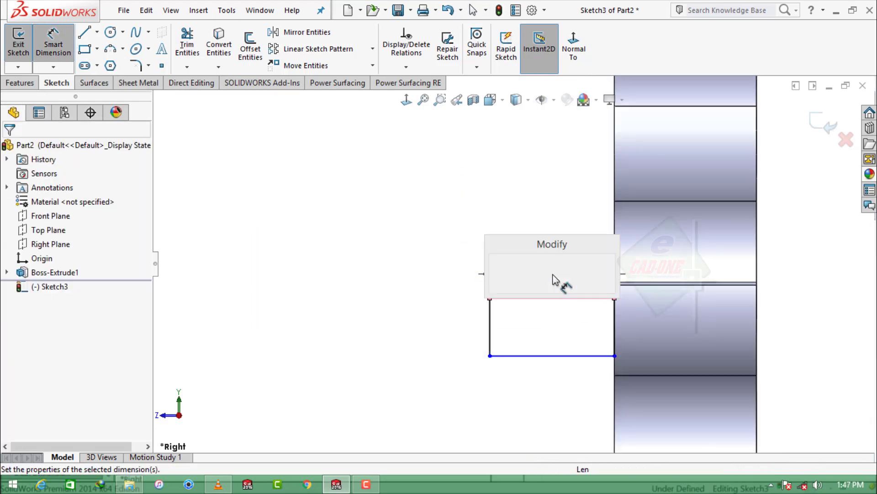
type(".75")
key("Return")
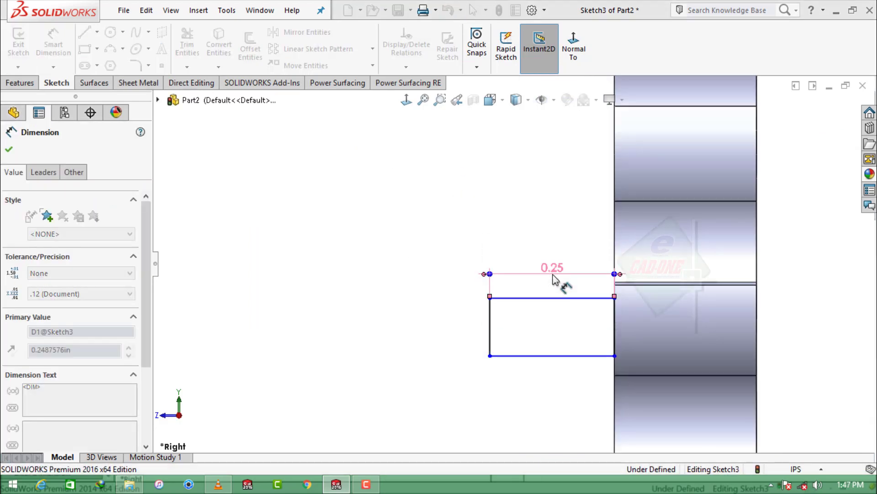
scroll(553, 283, "up", 3)
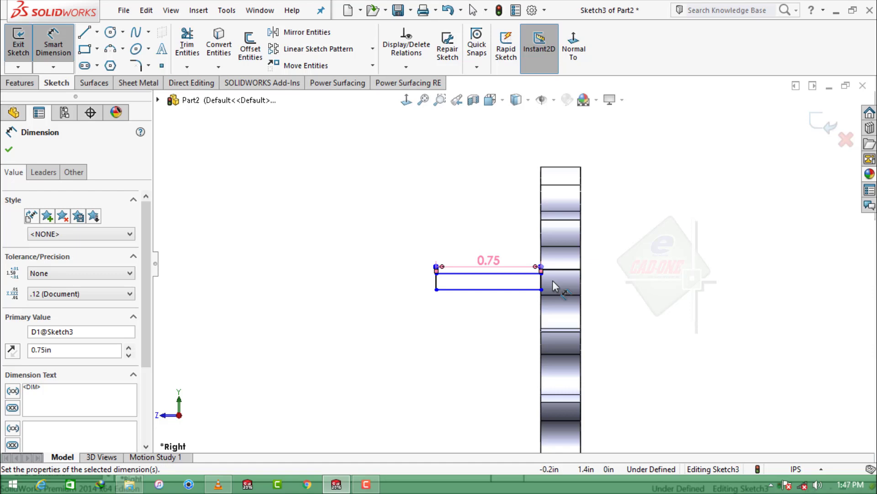
scroll(530, 298, "up", 1)
key("Escape")
scroll(479, 270, "up", 1)
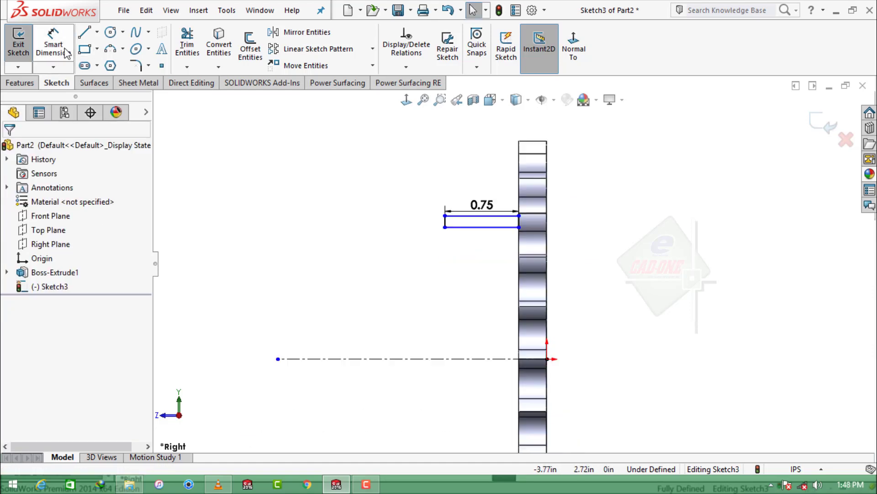
- Dimension the profile to 1.5 inner and 2.25 outer diameter about the centerline
left_click(465, 227)
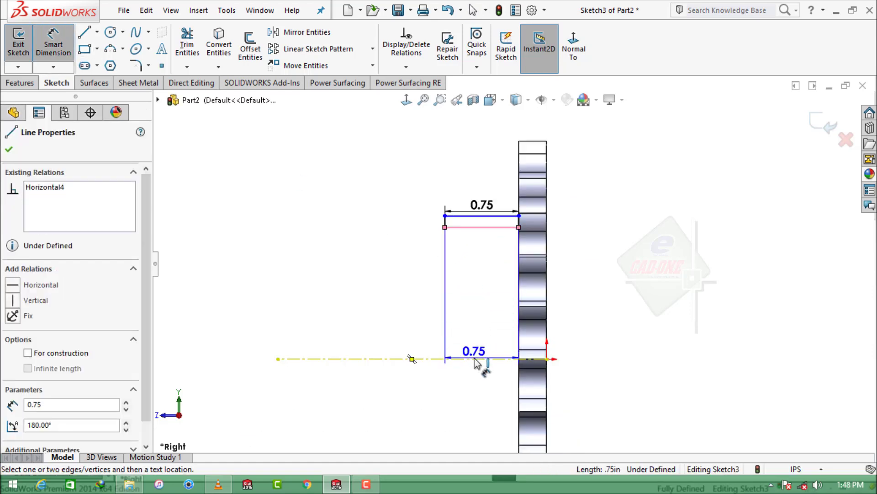
left_click(475, 359)
scroll(477, 361, "up", 3)
left_click(364, 333)
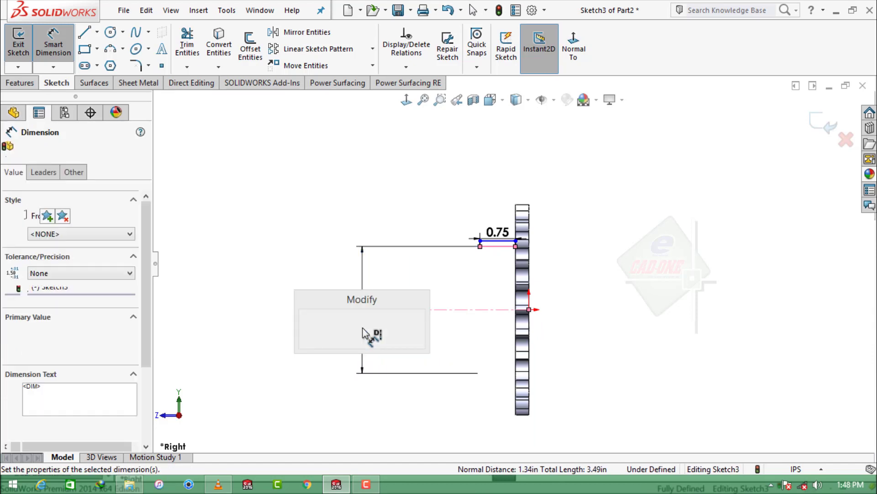
type("1.5")
key("Return")
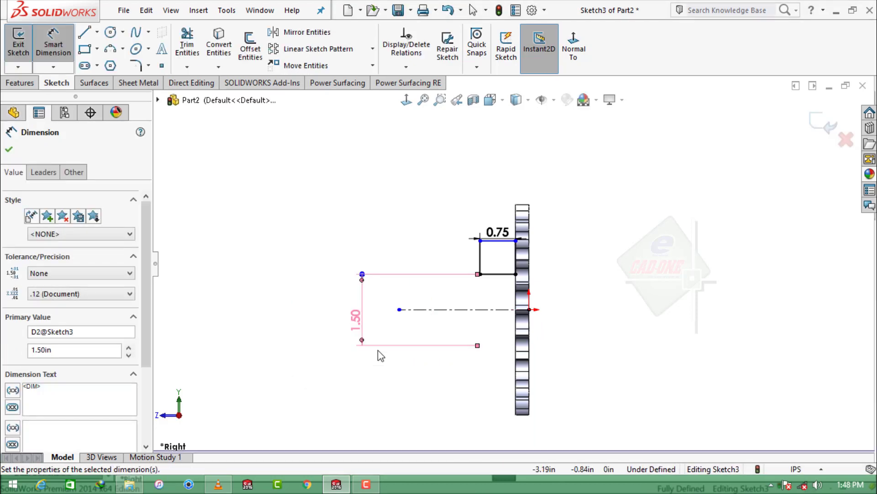
scroll(493, 323, "down", 2)
left_click(499, 198)
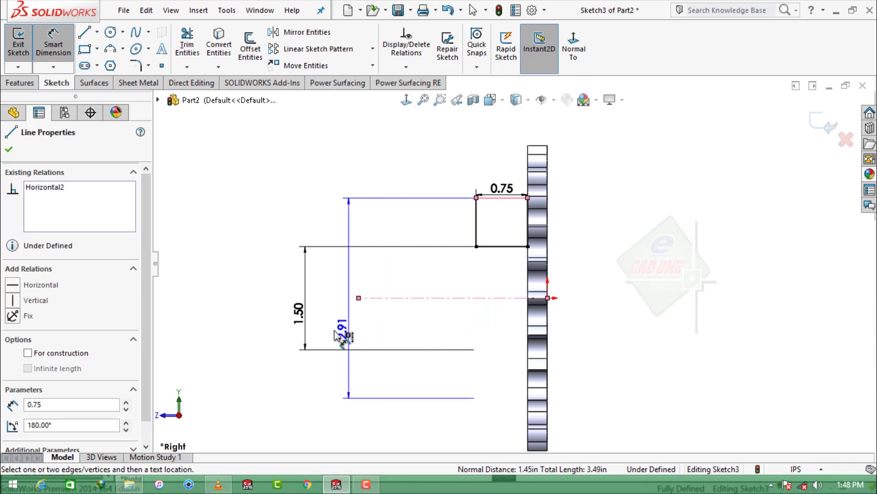
left_click(263, 303)
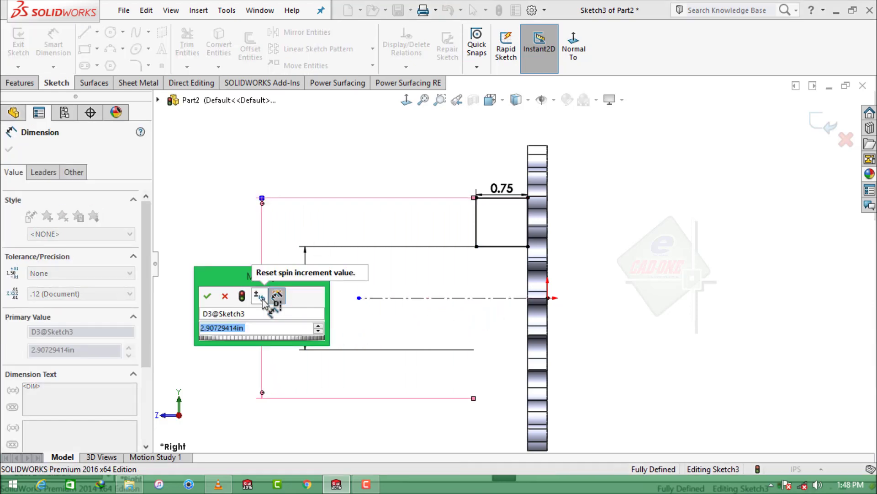
type("2.25")
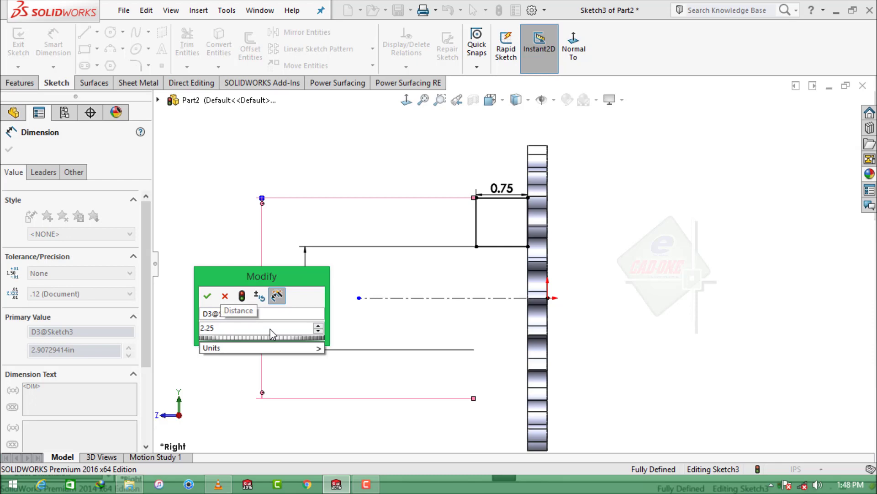
key("Return")
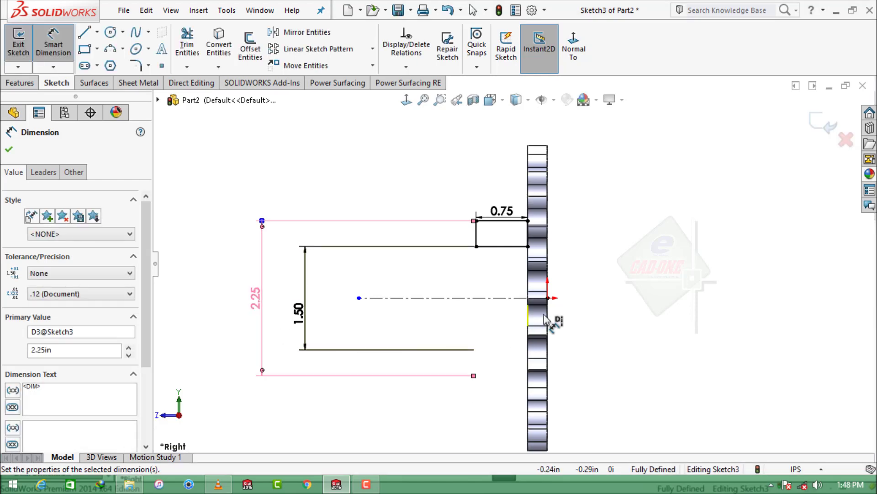
- Revolve the profile a full 360° about the centerline to form the hub
scroll(517, 313, "down", 1)
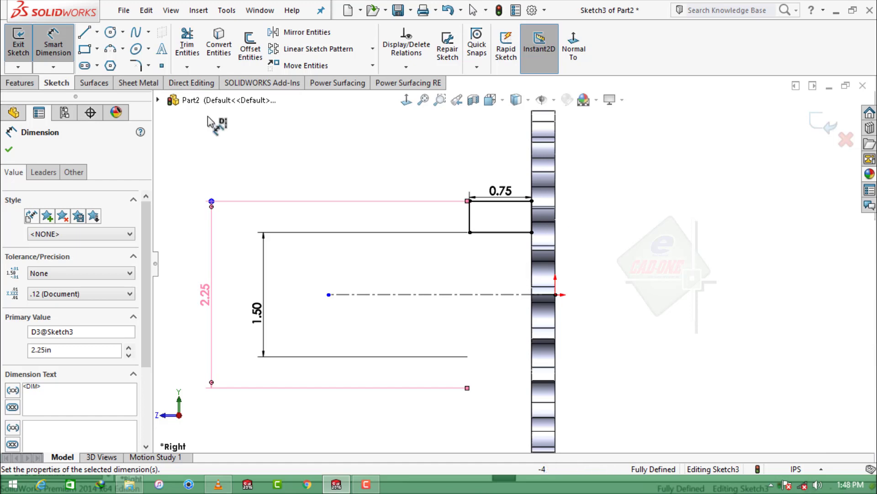
left_click(20, 82)
left_click(64, 44)
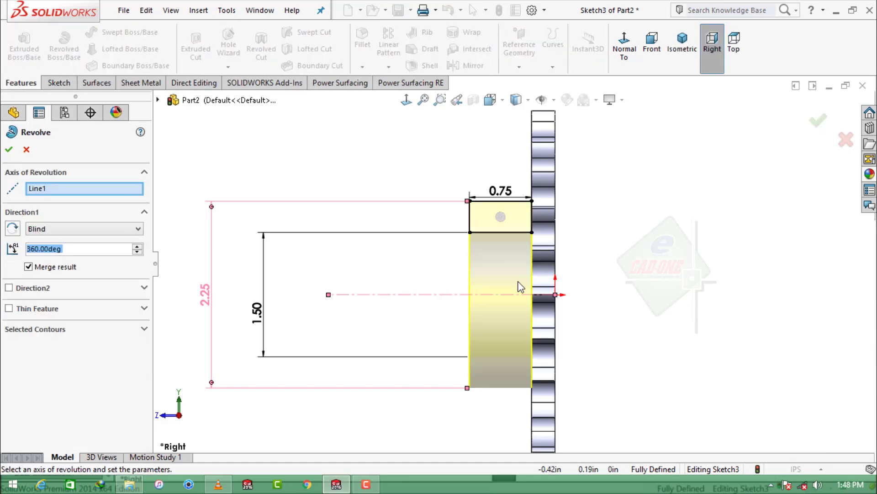
left_click(8, 151)
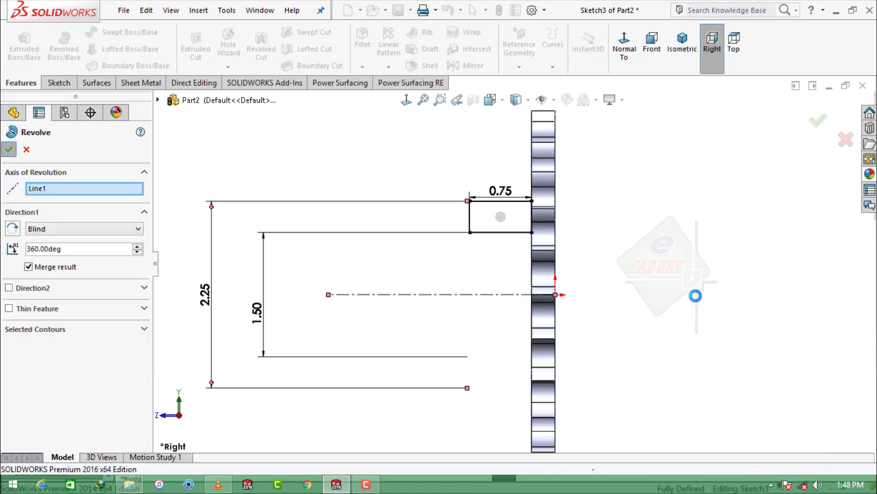
- Start a new sketch on the hub's front face
mouse_move(650, 290)
middle_mouse_down()
mouse_move(704, 315)
mouse_move(634, 267)
mouse_move(485, 234)
middle_mouse_up()
left_click(485, 232)
left_click(586, 179)
- Draw a vertical centerline from the origin up to the hub circle's top
left_click(573, 50)
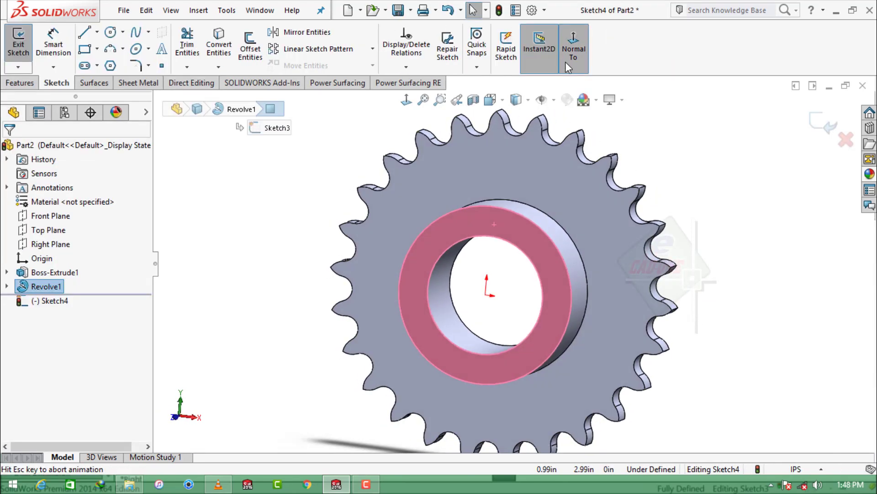
scroll(521, 198, "up", 3)
scroll(521, 198, "up", 3)
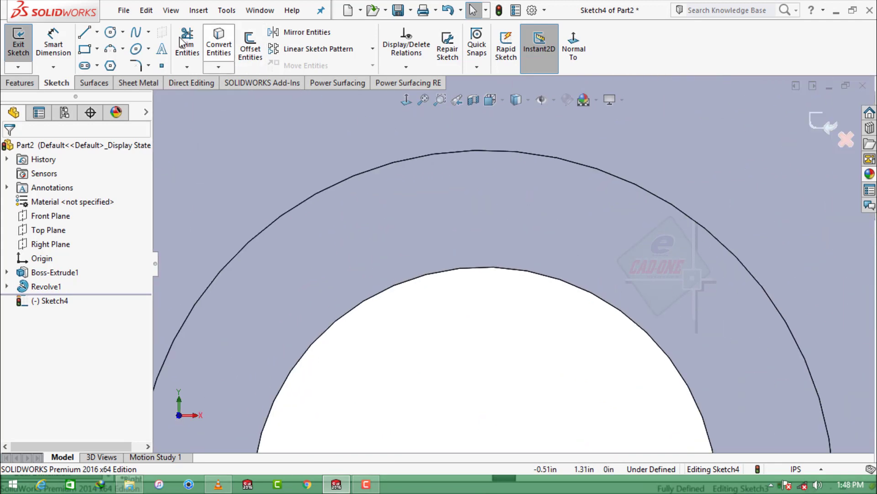
left_click(98, 49)
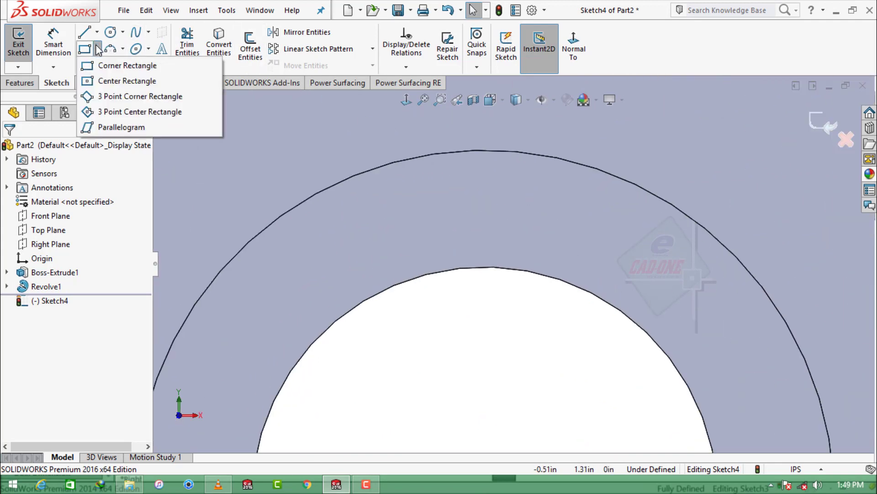
left_click(97, 32)
left_click(105, 65)
scroll(508, 267, "down", 5)
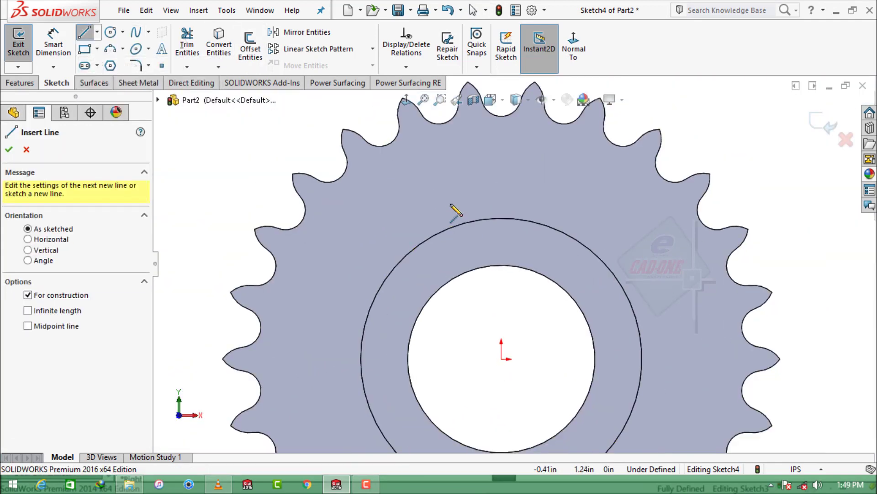
scroll(510, 264, "down", 3)
left_click(506, 318)
left_click(506, 238)
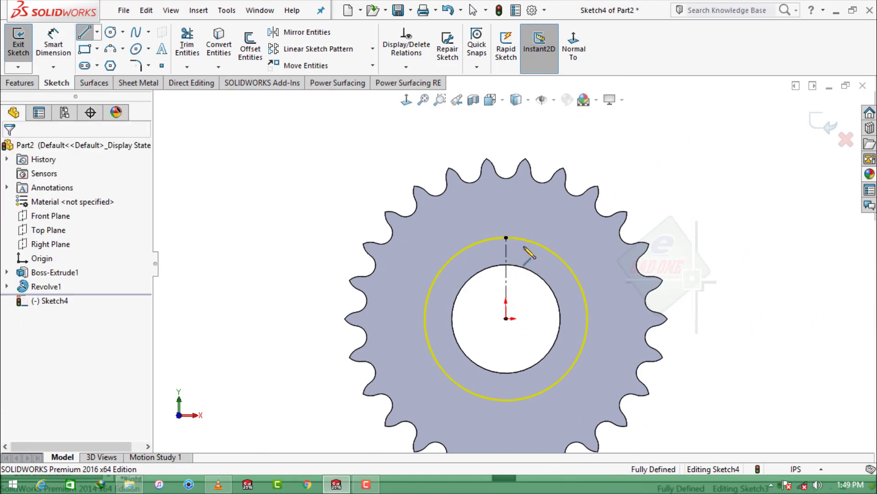
key("Escape")
scroll(505, 266, "down", 5)
scroll(503, 268, "down", 4)
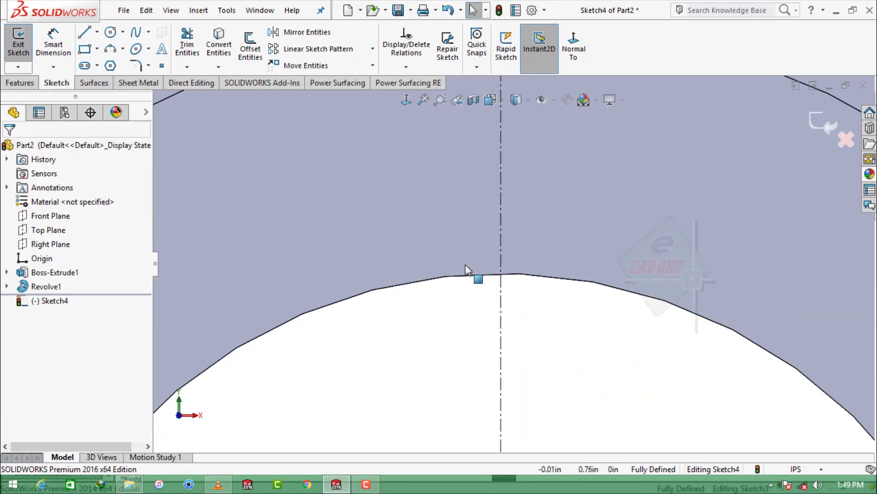
- Draw the keyway corner rectangle at the bore top, symmetric about the centerline
left_click(98, 49)
left_click(120, 65)
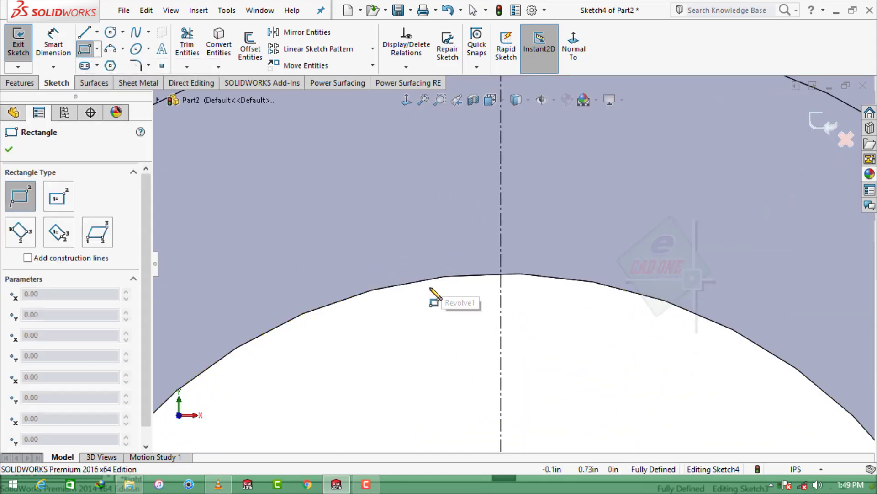
left_click(420, 280)
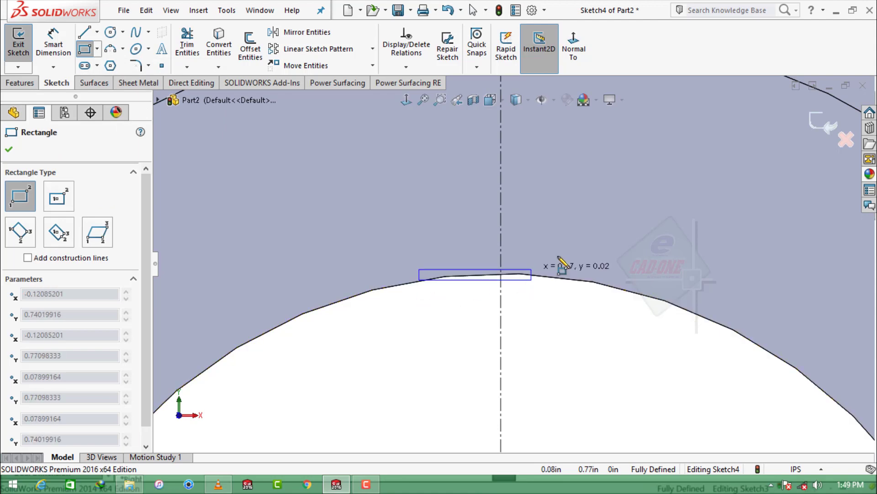
left_click(574, 228)
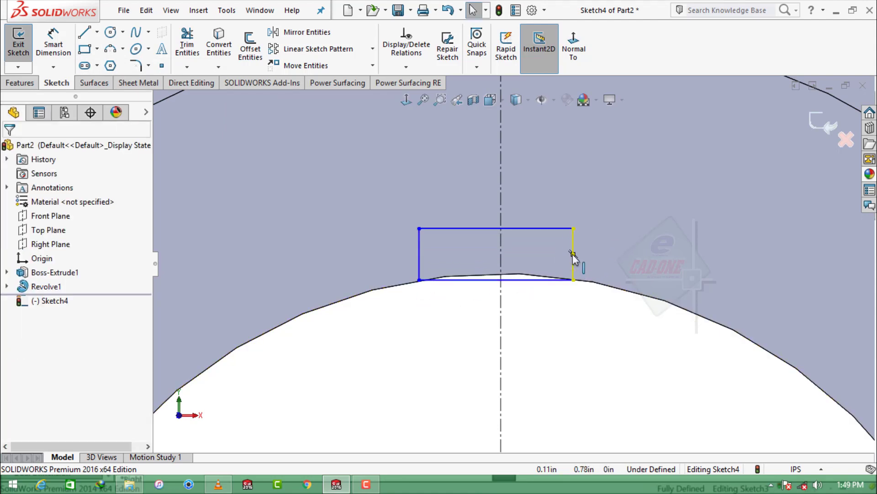
left_click(574, 248)
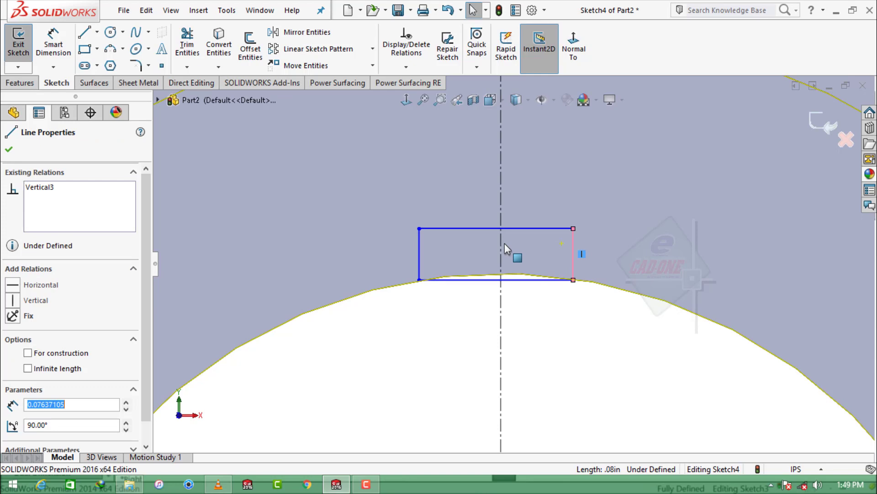
left_click(419, 252, "ctrl")
left_click(501, 399, "ctrl")
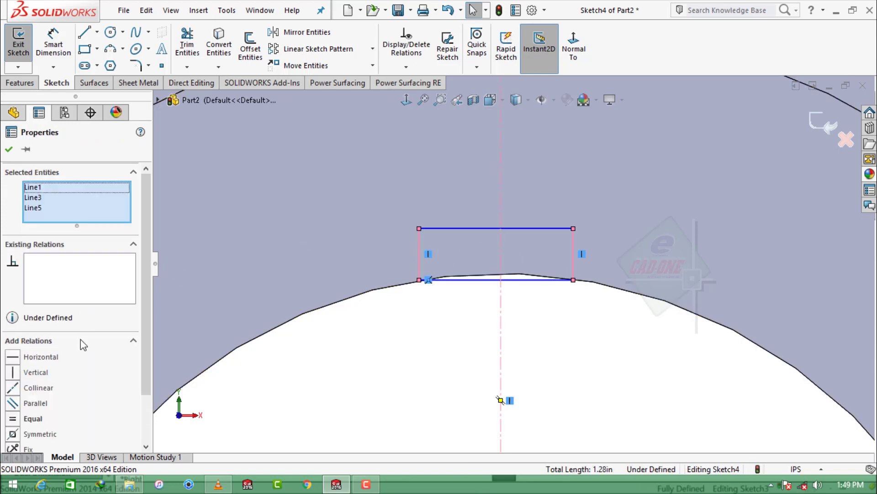
left_click(12, 434)
left_click(8, 150)
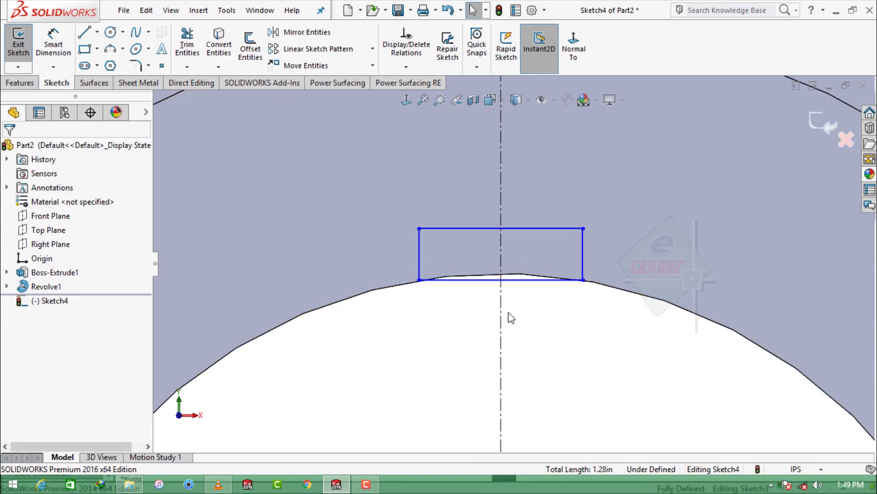
- Dimension the keyway rectangle 3/8 in wide and 3/16 in tall, then exit the sketch
right_click_drag(511, 317, 503, 287)
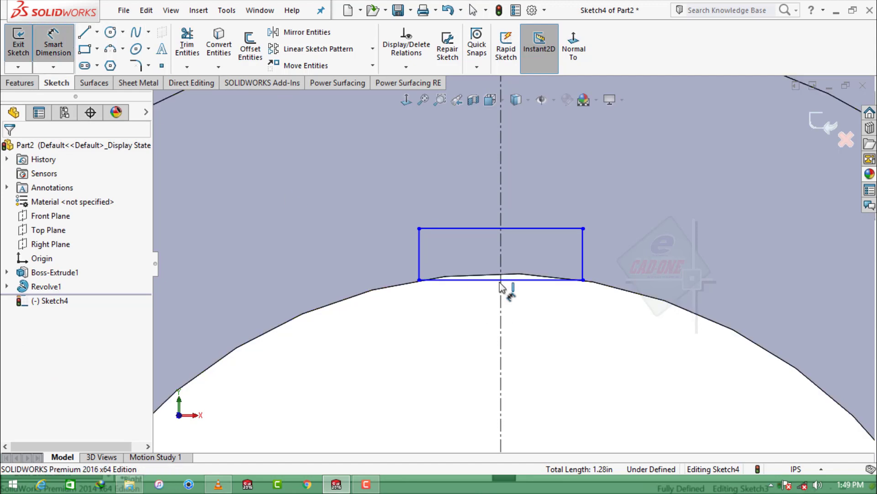
left_click(533, 280)
left_click(528, 338)
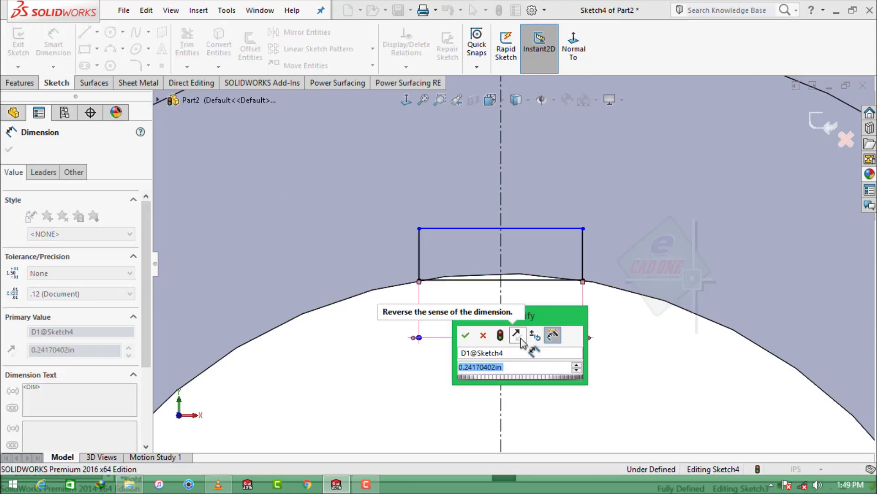
type("3/")
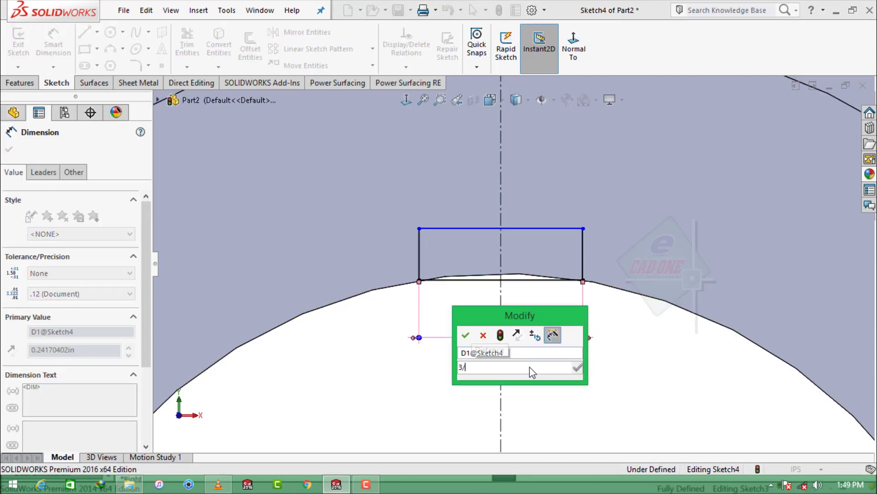
type("8")
key("Return")
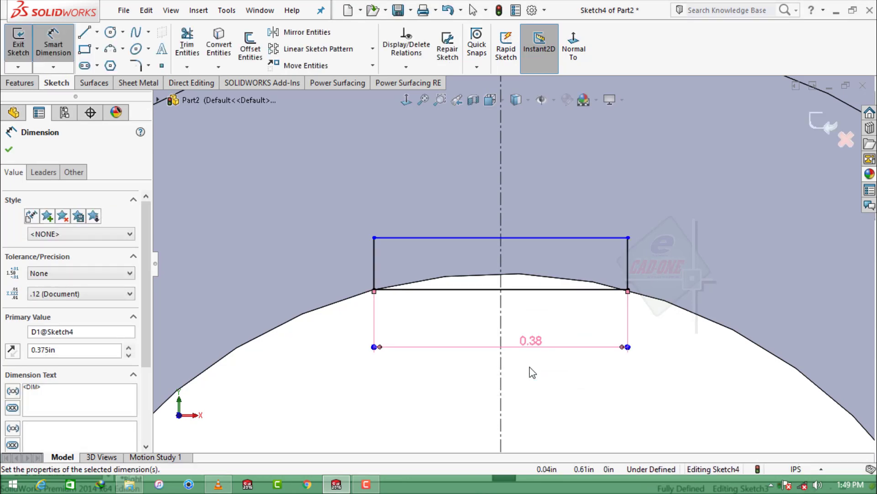
left_click(632, 255)
left_click(684, 277)
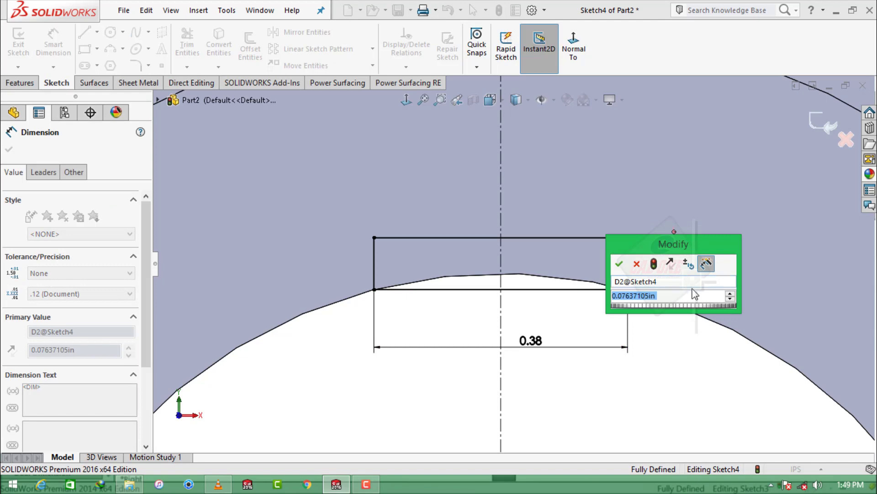
type("3/16")
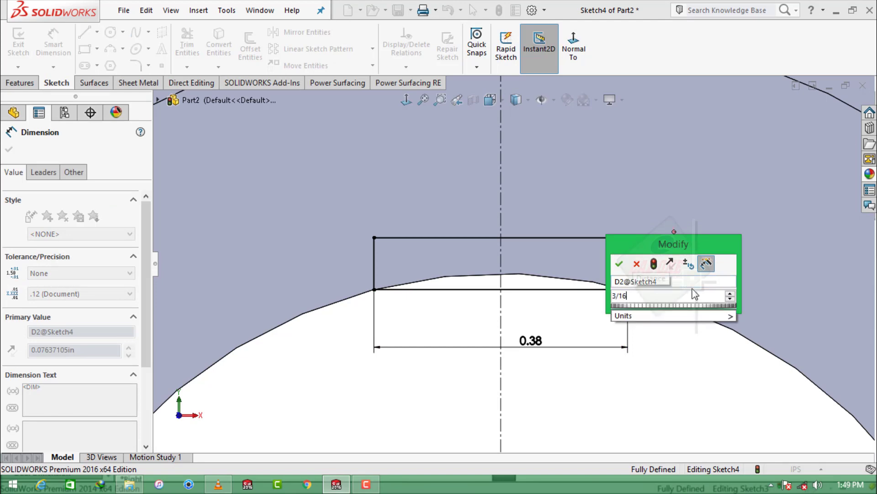
key("Return")
key("z")
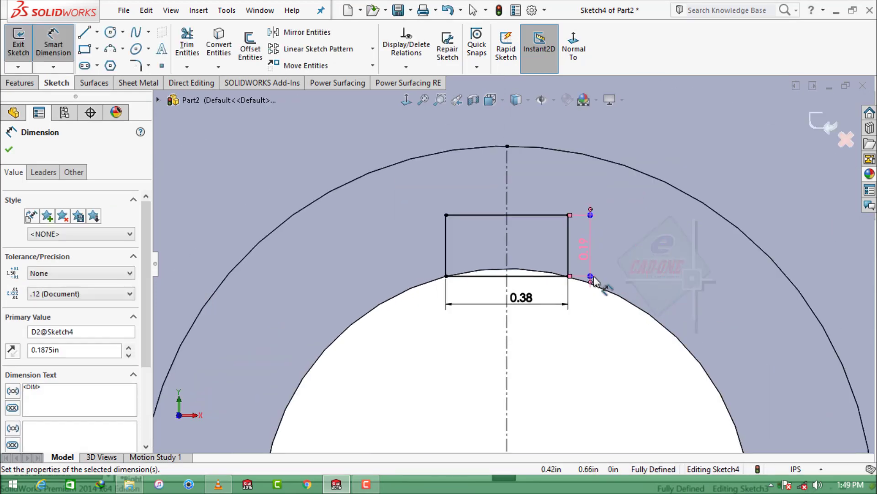
key("Escape")
left_click(20, 83)
- Extrude-cut the keyway sketch Through All, then orbit to inspect the slot
left_click(189, 59)
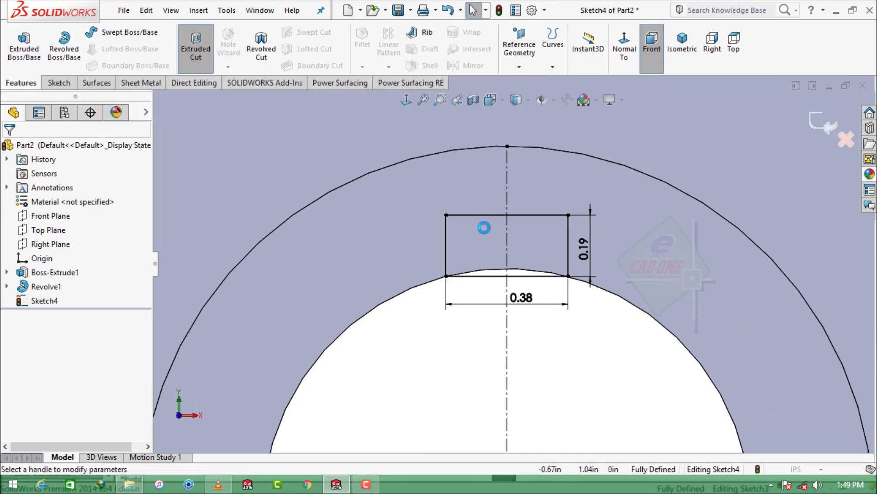
left_click(126, 229)
left_click(62, 246)
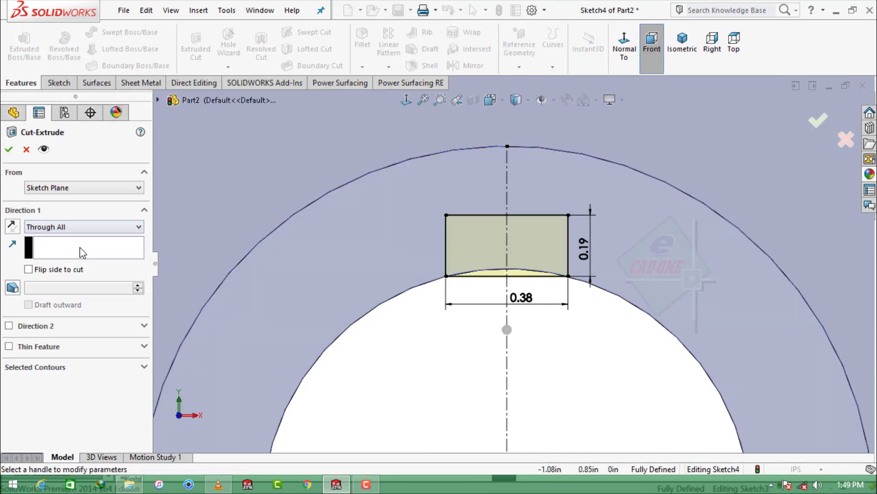
left_click(8, 153)
scroll(544, 337, "up", 4)
mouse_move(545, 337)
middle_mouse_down()
mouse_move(531, 238)
mouse_move(574, 327)
middle_mouse_up()
scroll(503, 356, "up", 4)
middle_click_drag(507, 334, 521, 326)
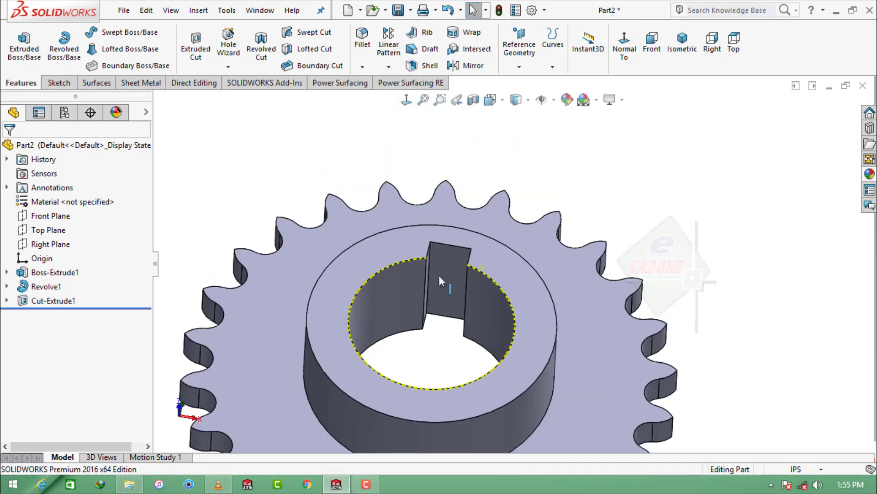
- Set up a Hole Wizard 3/8-16 tapped hole with 0.28 in blind depth
left_click(439, 275)
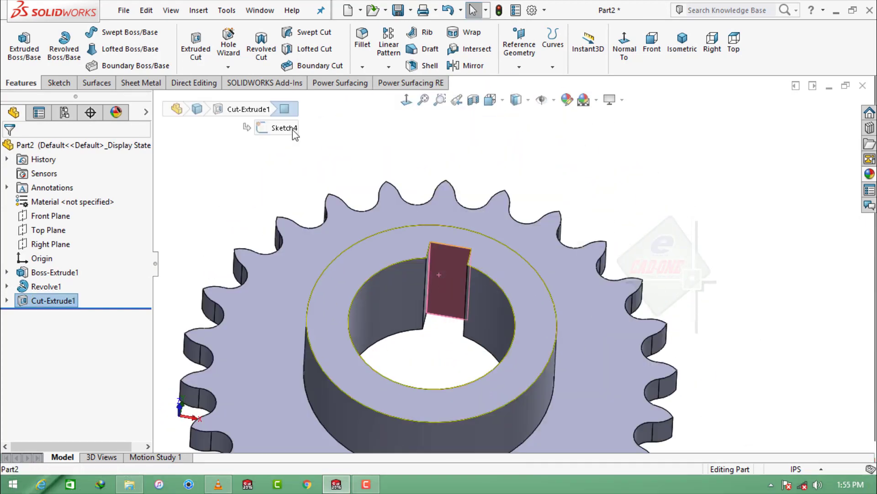
left_click(228, 40)
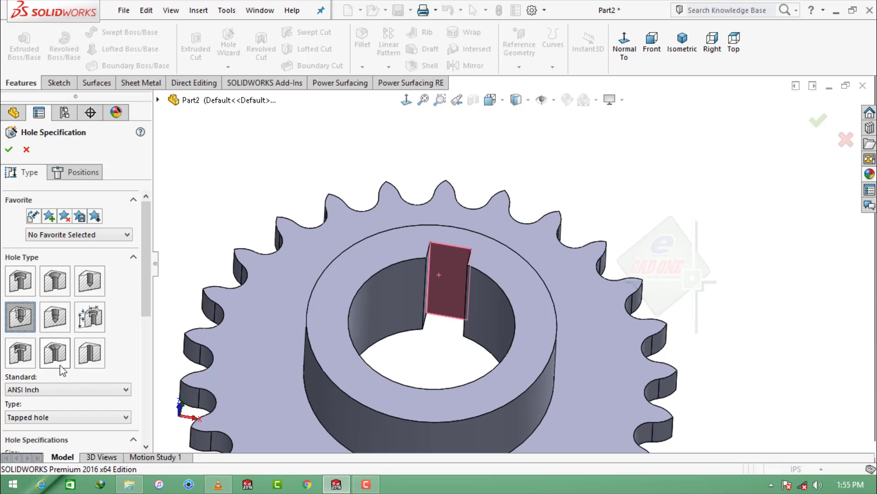
scroll(63, 370, "down", 3)
left_click(35, 329)
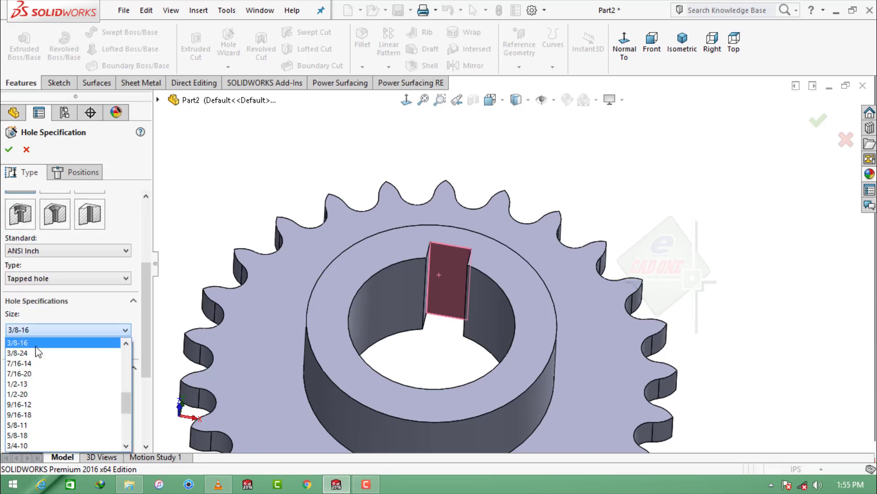
left_click(36, 347)
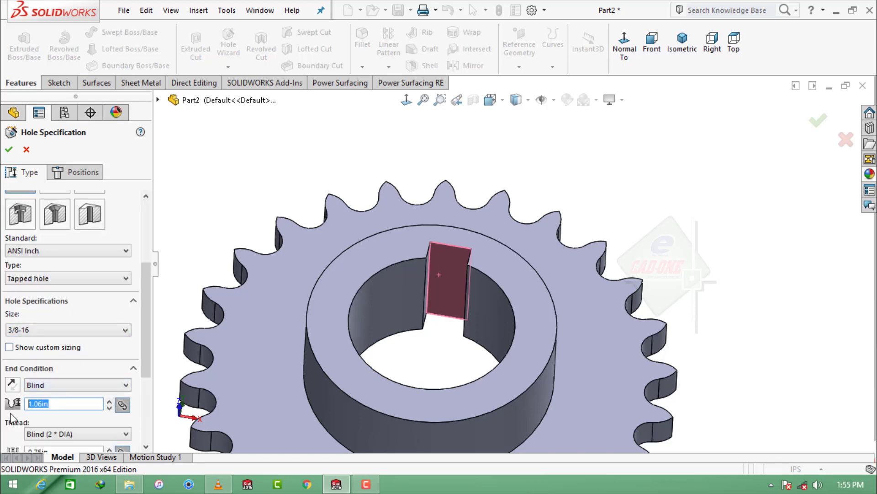
type("0.28")
key("Return")
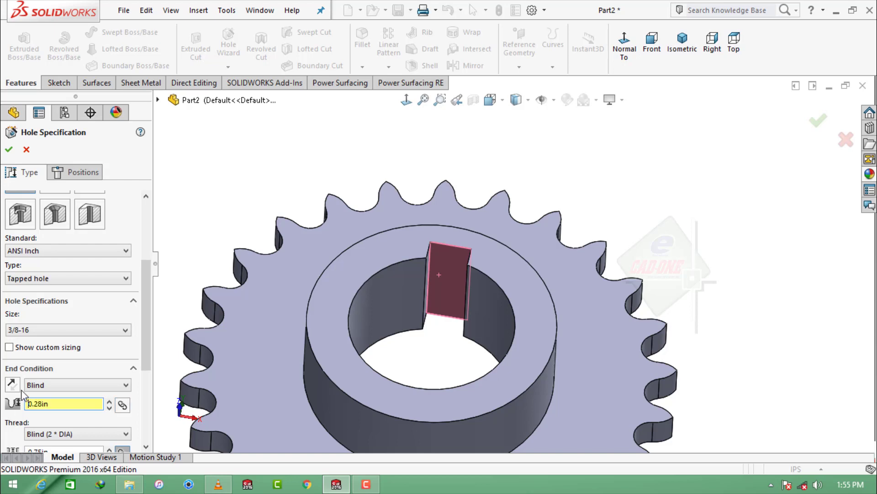
- Position the hole centre on the hub face 0.625 in from the sprocket edge
middle_click_drag(446, 280, 643, 57)
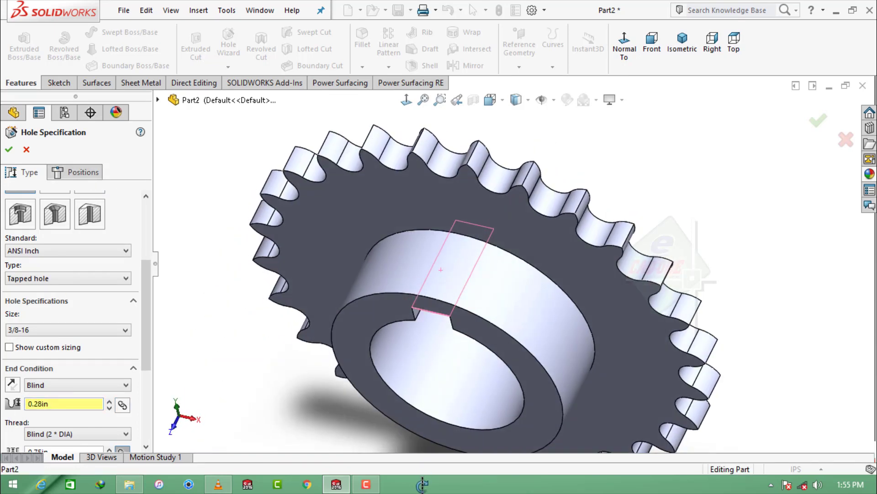
left_click(632, 55)
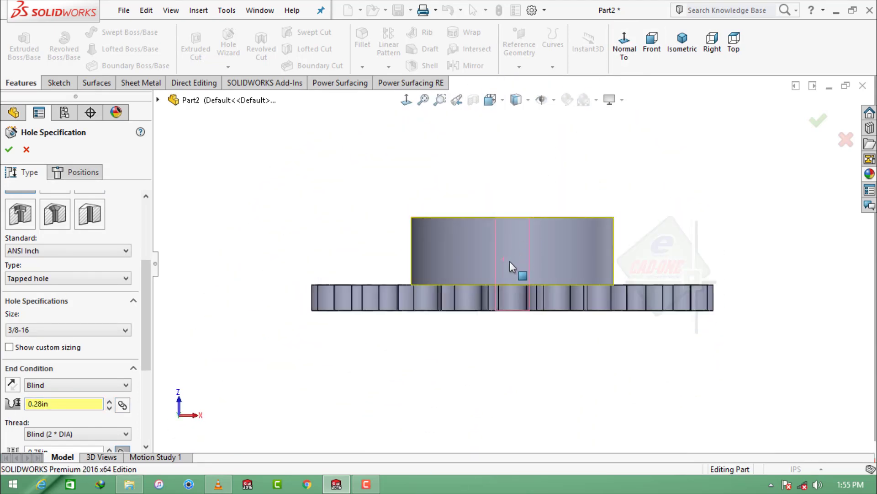
left_click(491, 241)
left_click(512, 218)
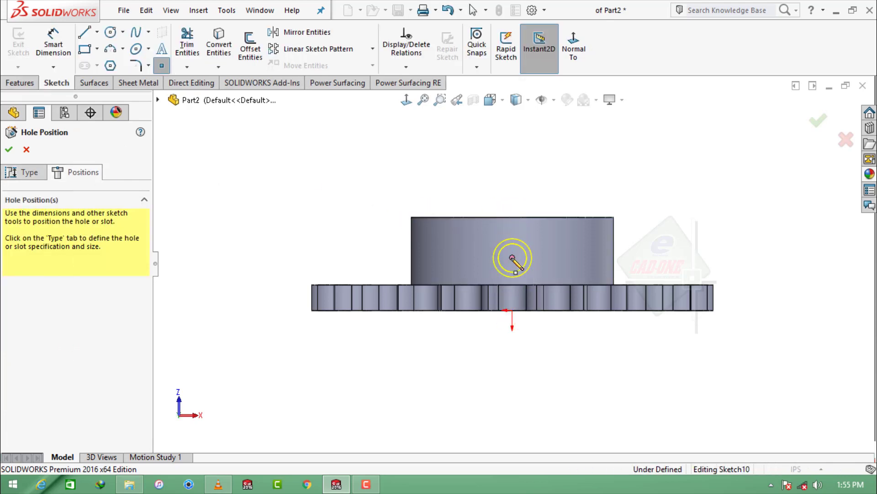
left_click(53, 43)
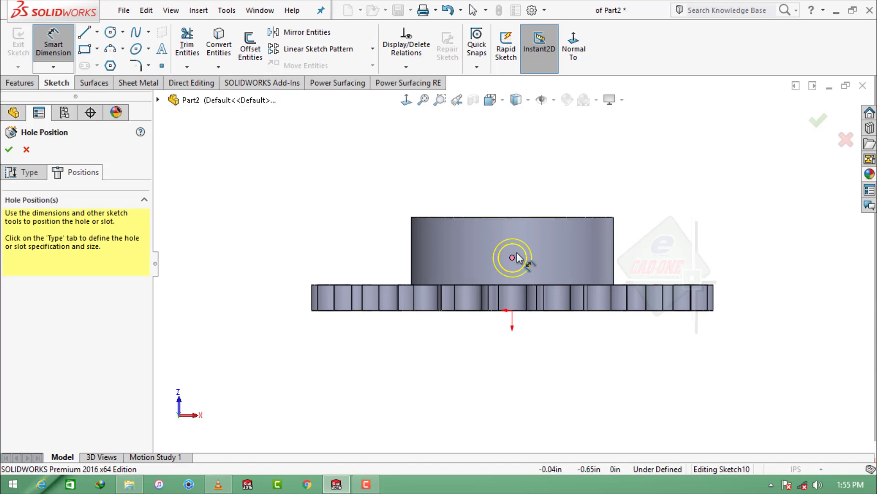
left_click(574, 46)
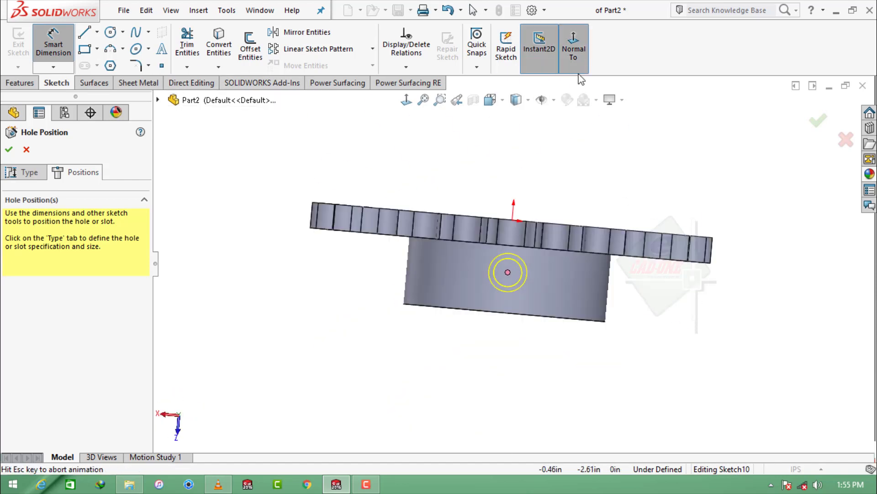
left_click(531, 139)
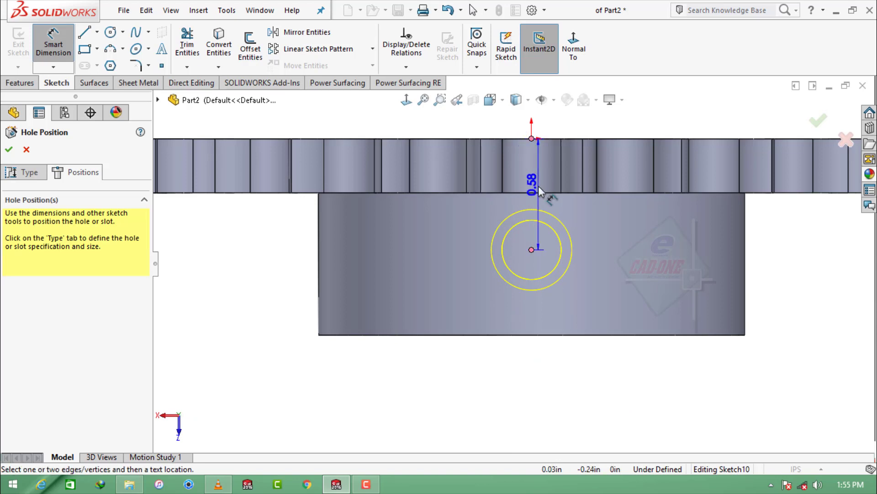
left_click(533, 251)
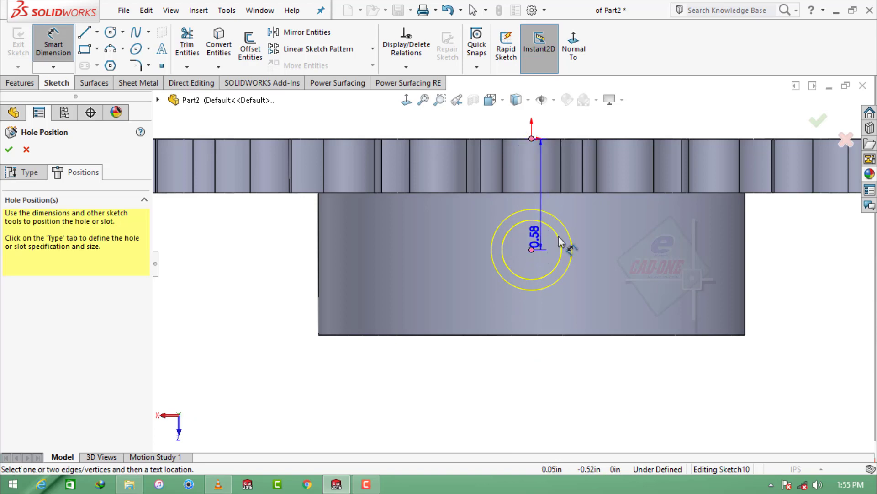
left_click(594, 221)
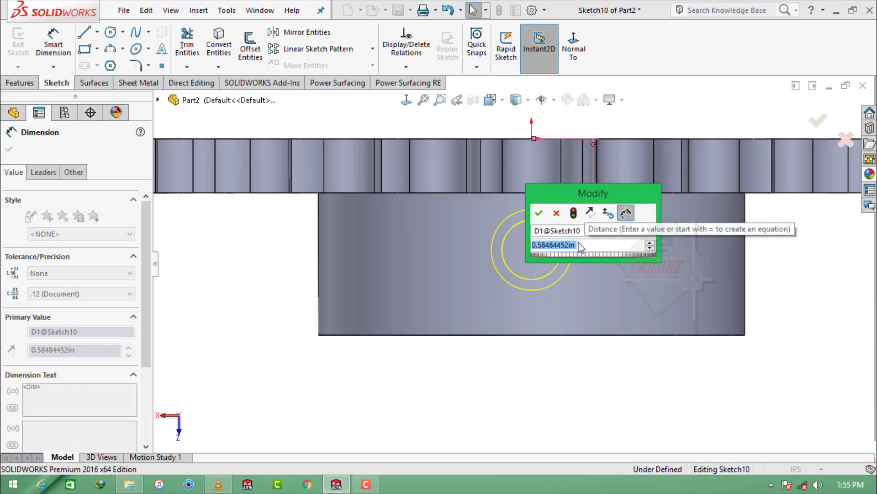
type("0.625")
key("Return")
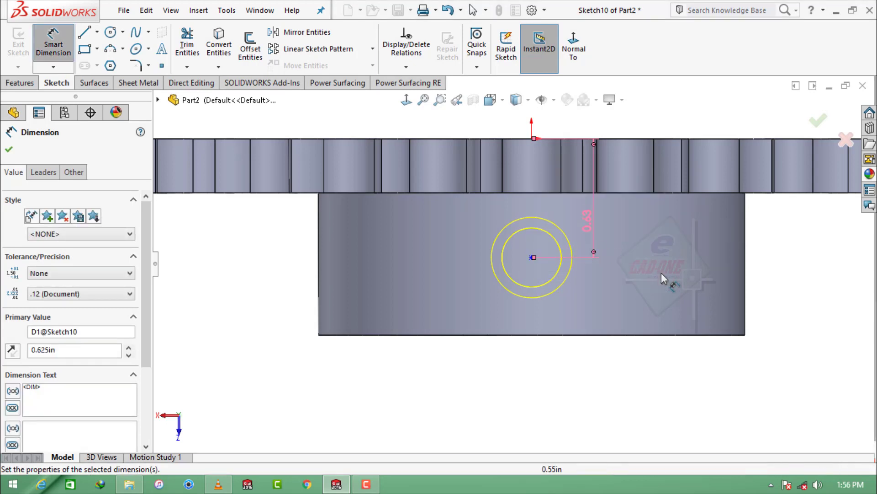
- Create the tapped hole and orbit to inspect it on the hub
left_click(9, 149)
left_click(8, 149)
mouse_move(554, 382)
middle_mouse_down()
mouse_move(576, 241)
mouse_move(297, 266)
middle_mouse_up()
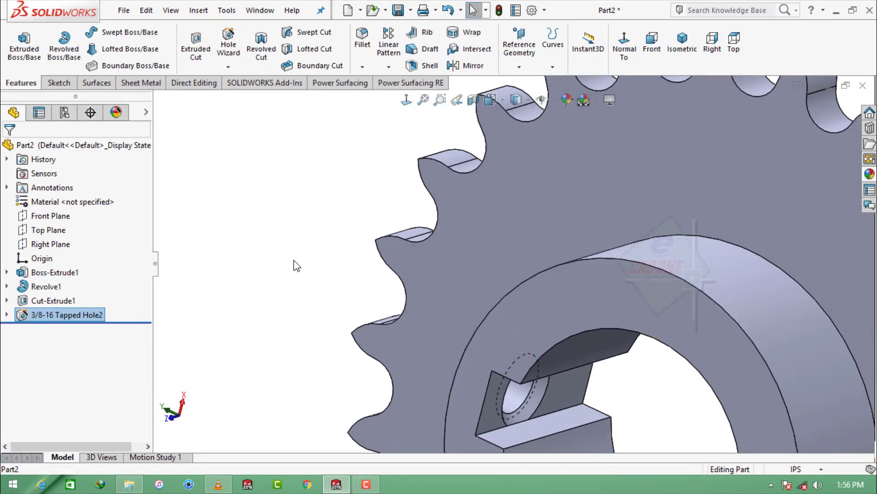
left_click(297, 266)
scroll(557, 399, "up", 5)
mouse_move(557, 400)
middle_mouse_down()
mouse_move(504, 298)
mouse_move(614, 324)
middle_mouse_up()
scroll(504, 298, "up", 5)
scroll(731, 222, "down", 5)
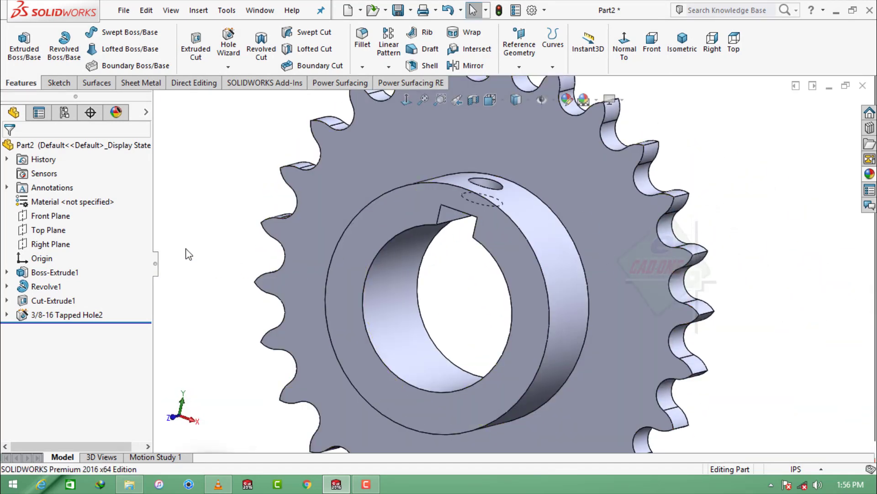
- Start a sketch on the Right Plane and draw a vertical centerline down the tooth rim
left_click(62, 245)
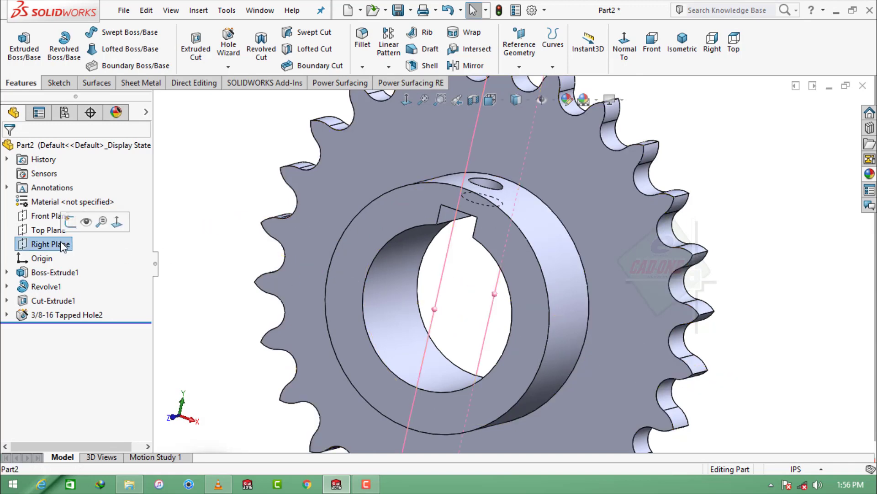
left_click(70, 221)
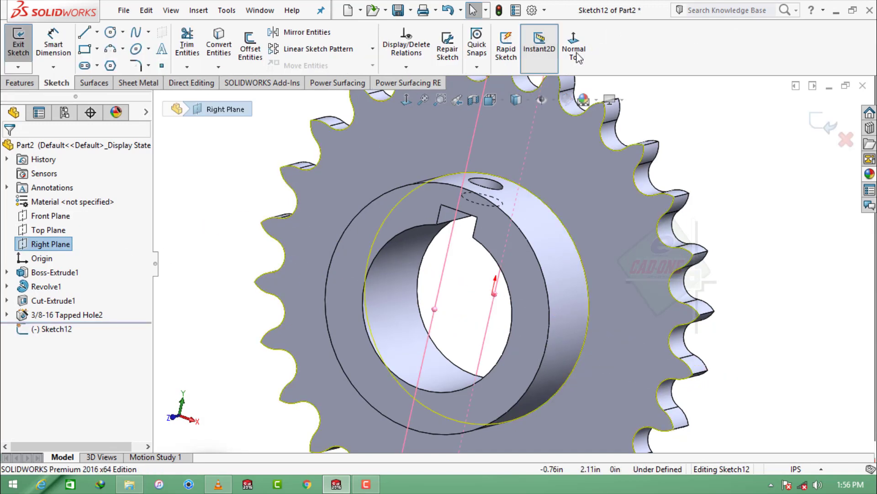
scroll(500, 233, "down", 3)
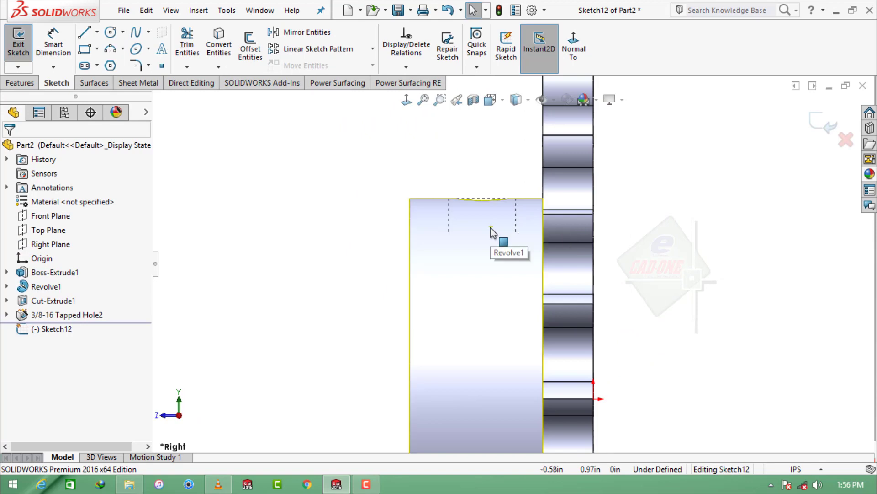
scroll(490, 227, "up", 3)
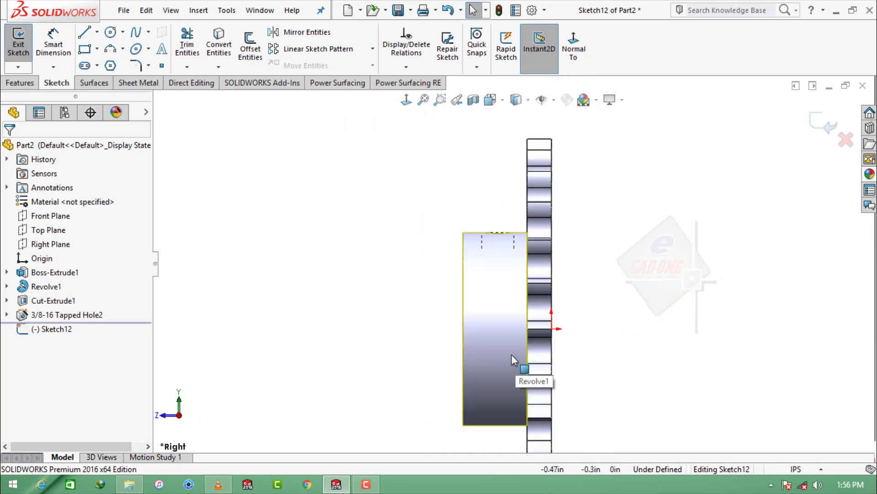
left_click(97, 31)
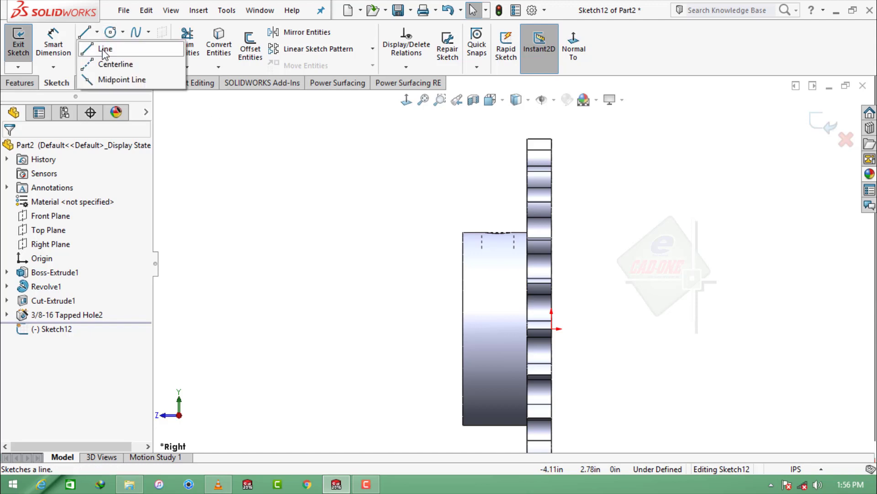
left_click(119, 62)
scroll(560, 155, "down", 3)
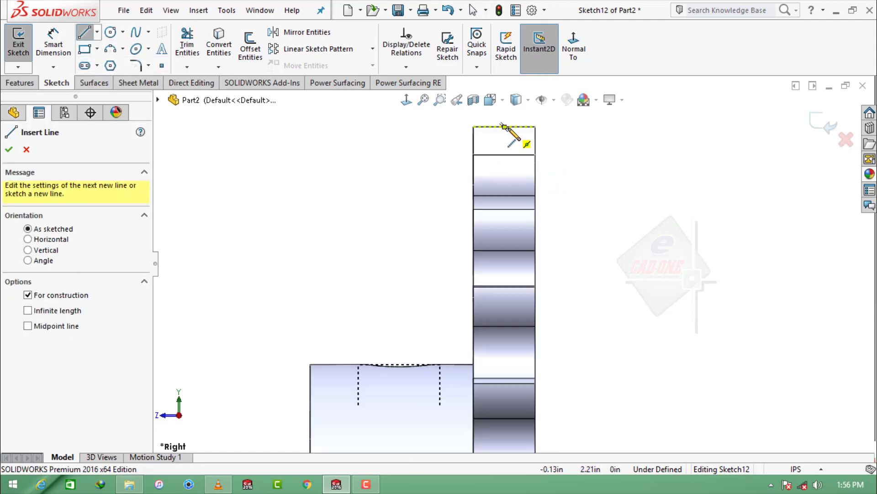
left_click_drag(505, 127, 504, 310)
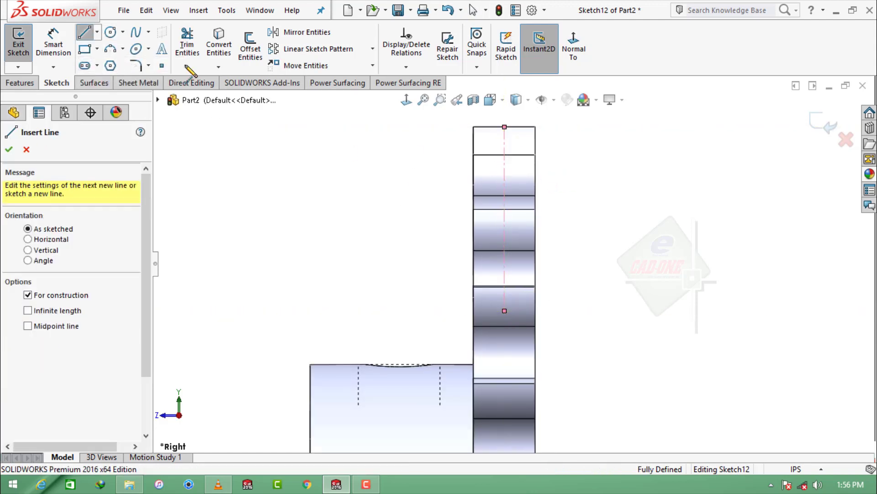
key("Escape")
- Draw a second centerline near the rim's left face and make it vertical
left_click(97, 32)
left_click(118, 62)
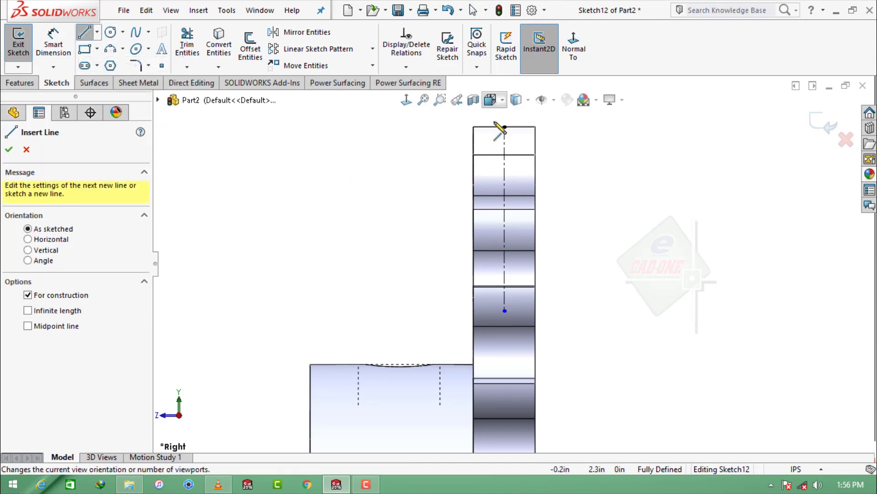
scroll(496, 136, "down", 2)
left_click_drag(484, 116, 491, 448)
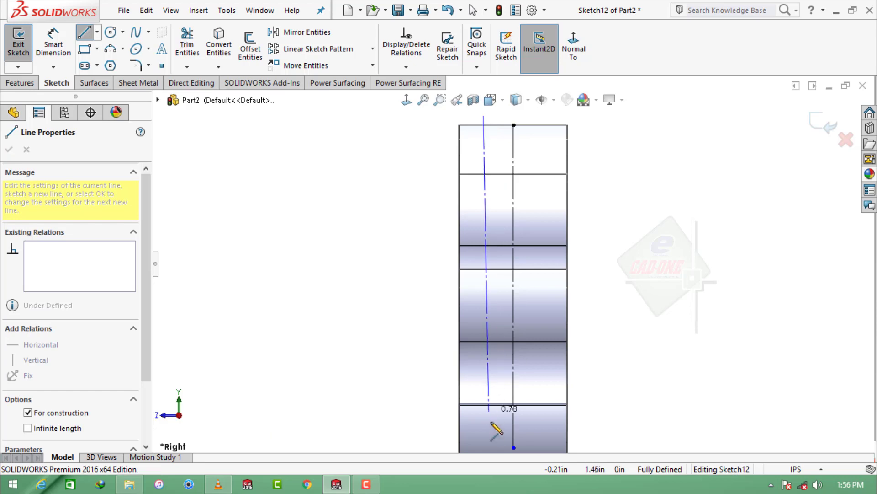
key("Escape")
left_click(485, 192)
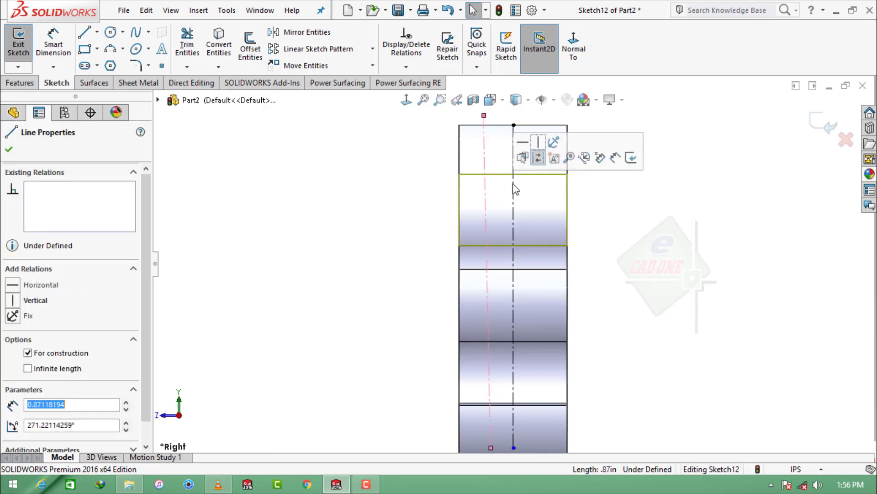
left_click(537, 143)
key("Escape")
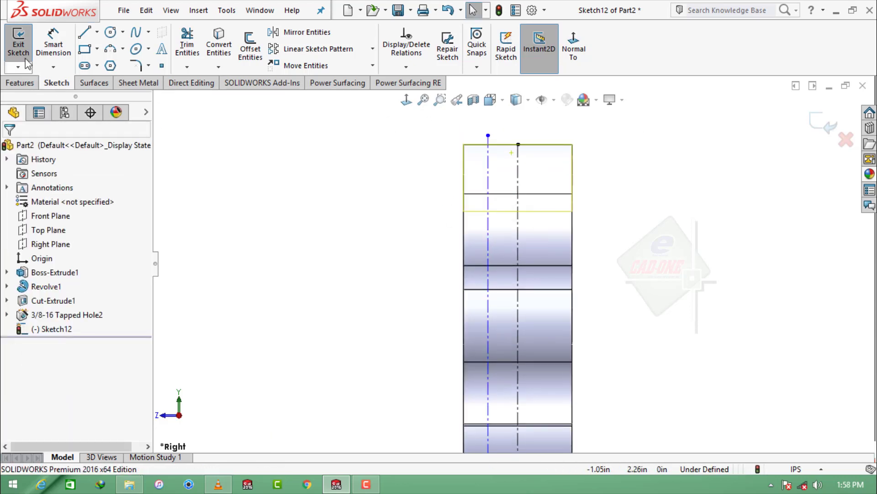
- Dimension the construction line 1/16 in from the rim's left edge
left_click(54, 43)
left_click(487, 170)
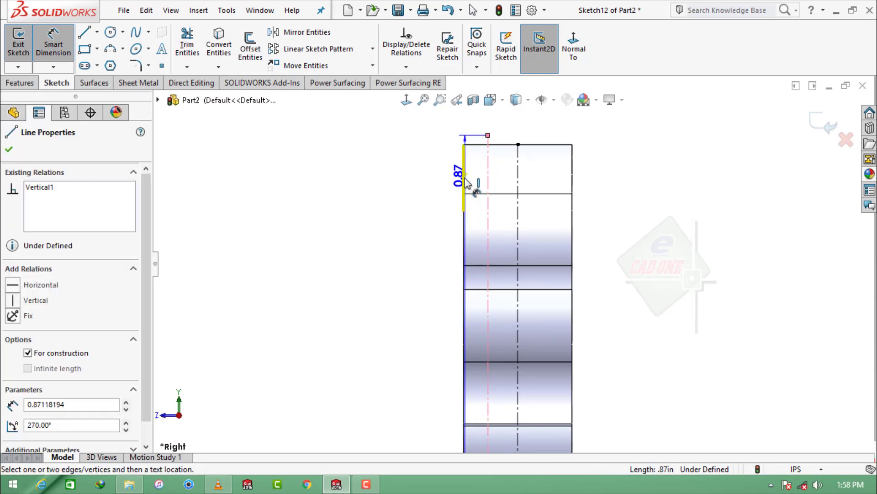
left_click(464, 178)
left_click(474, 127)
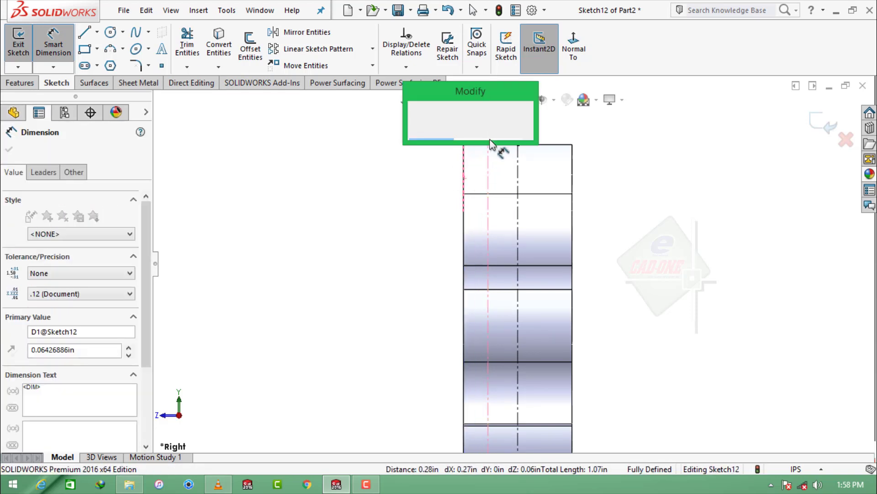
type("1/16")
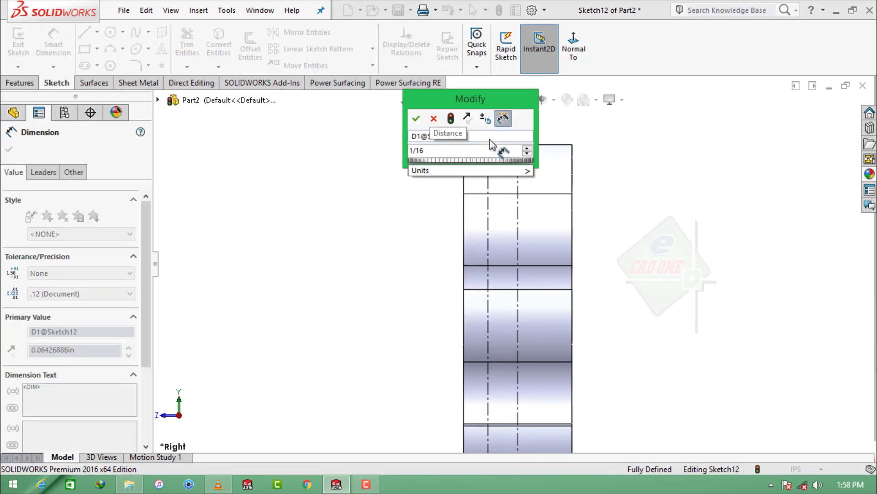
key("Return")
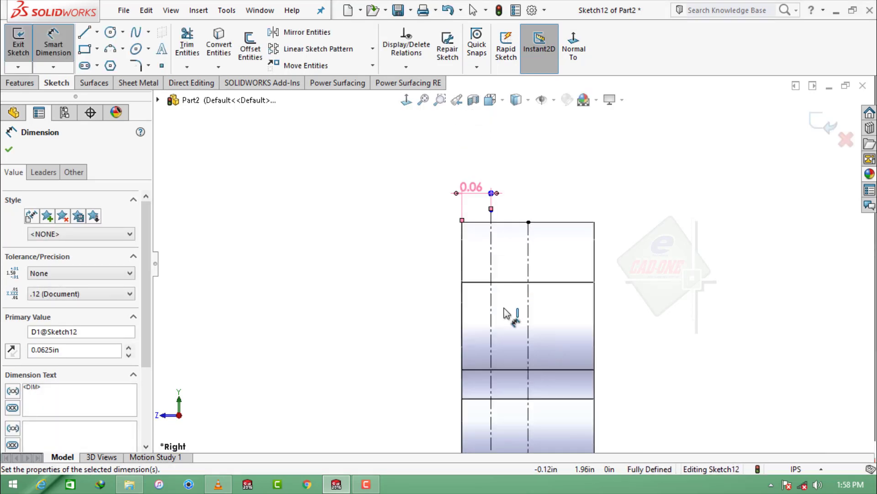
key("Escape")
left_click(84, 32)
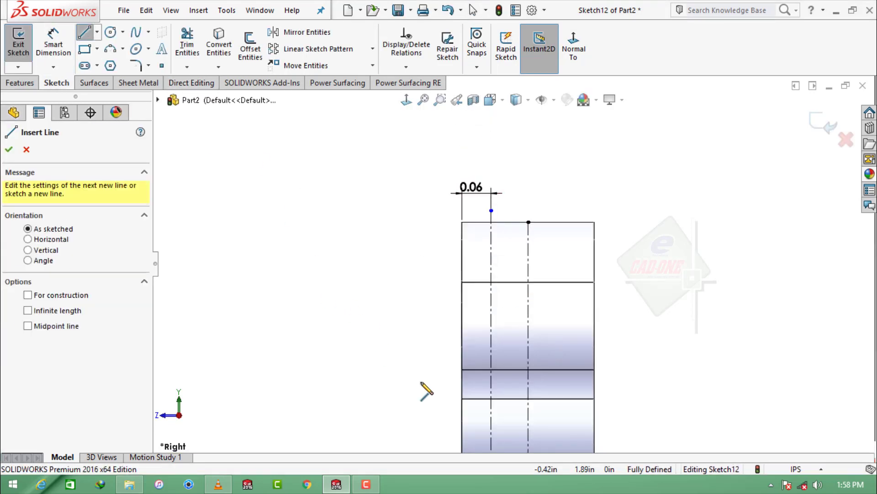
- Draw a line chain from the rim's left edge up and across to the construction line
left_click(462, 430)
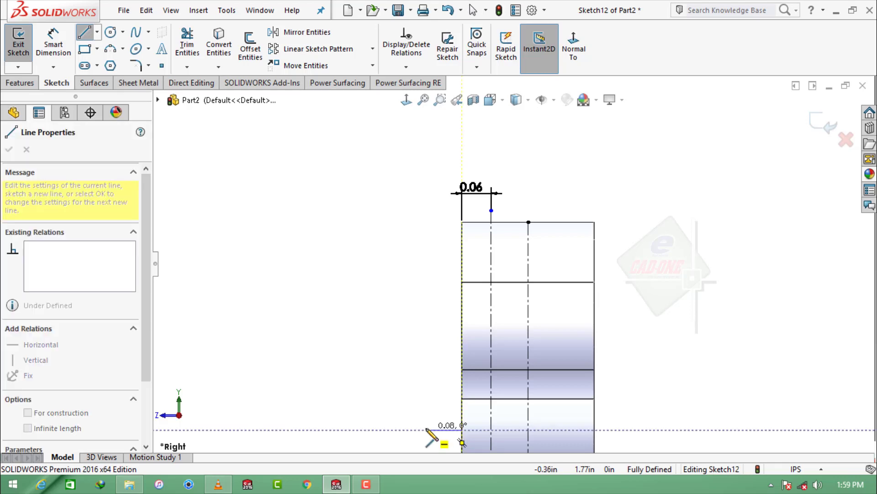
left_click(423, 429)
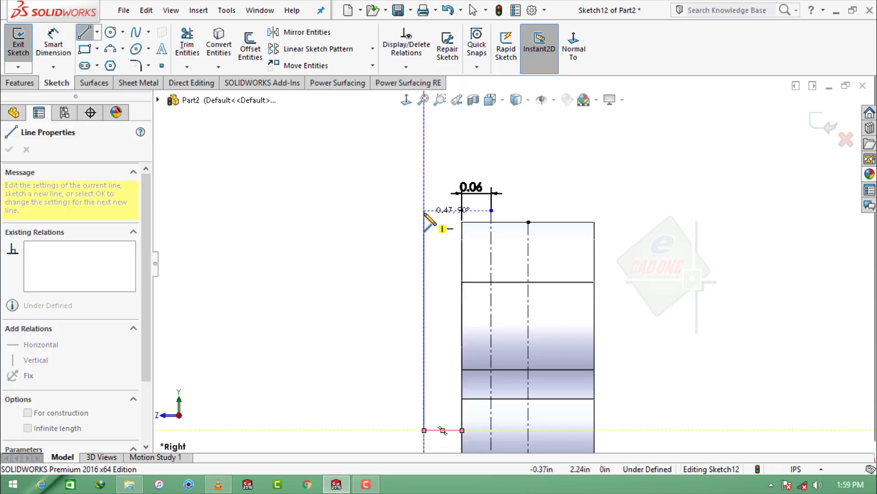
scroll(429, 221, "down", 3)
left_click(447, 229)
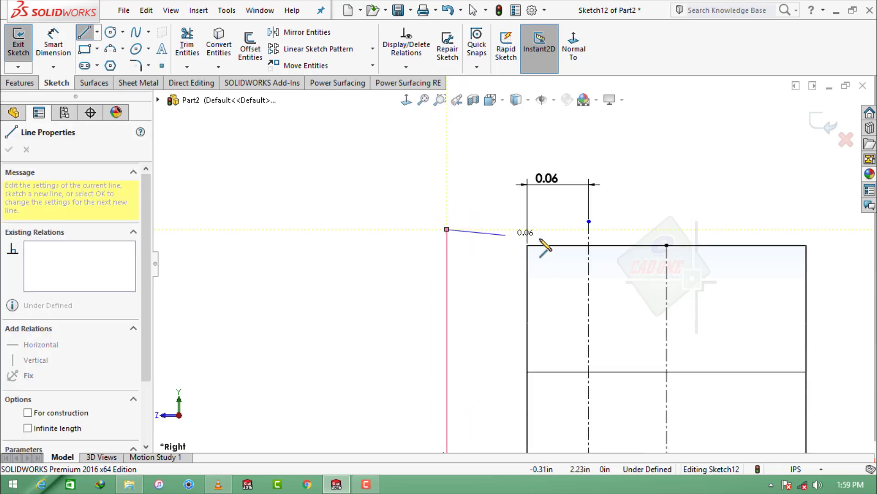
left_click(589, 229)
key("Escape")
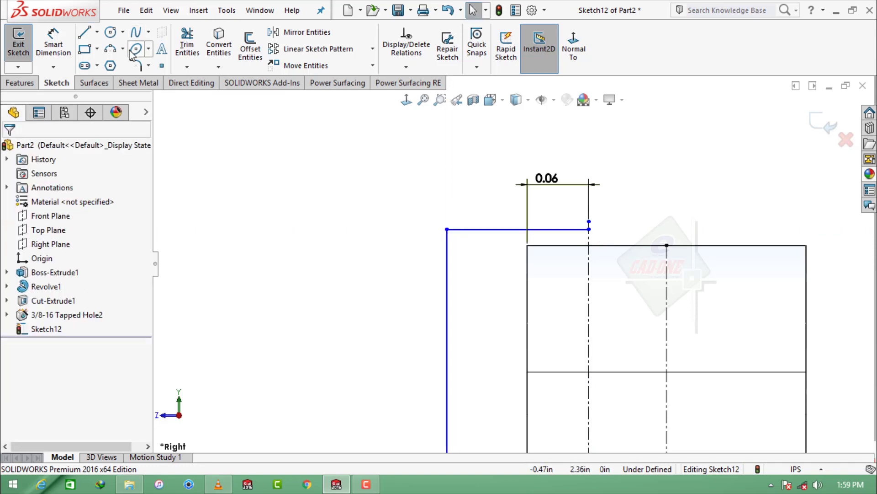
- Draw a three-point arc from the top endpoint to the bottom corner of the profile
left_click(122, 48)
left_click(142, 96)
scroll(325, 133, "up", 5)
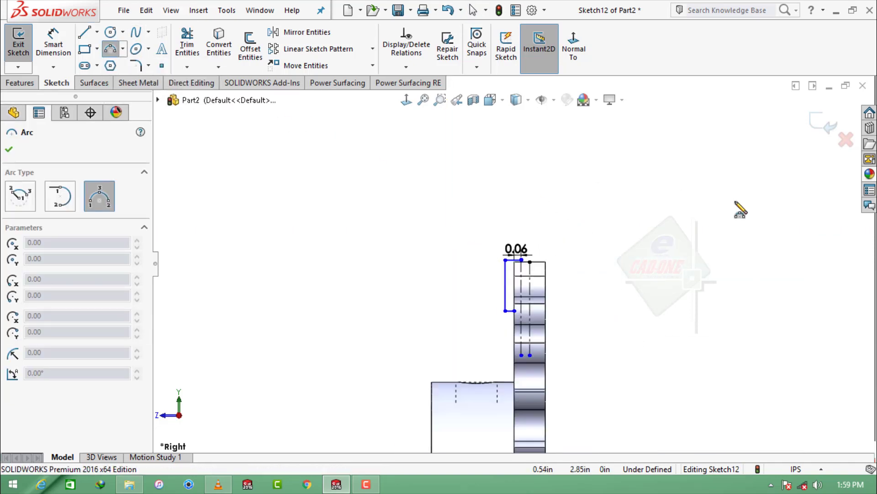
scroll(446, 225, "down", 3)
left_click(446, 166)
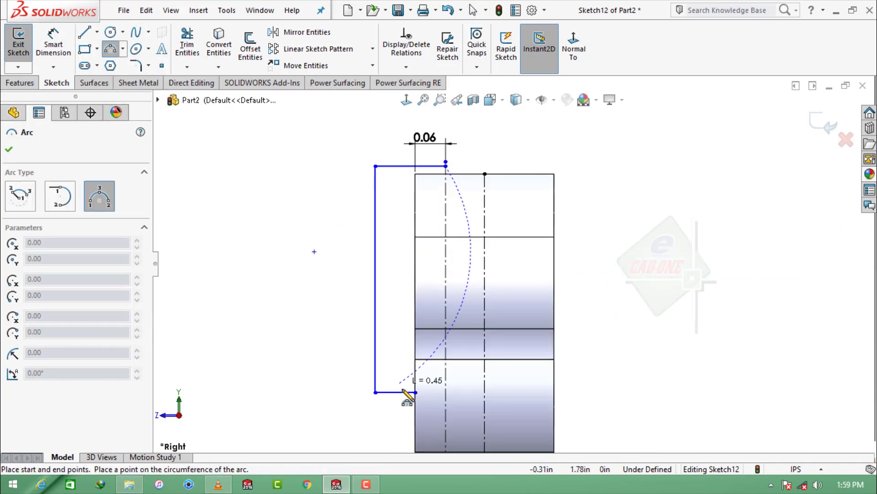
left_click(415, 391)
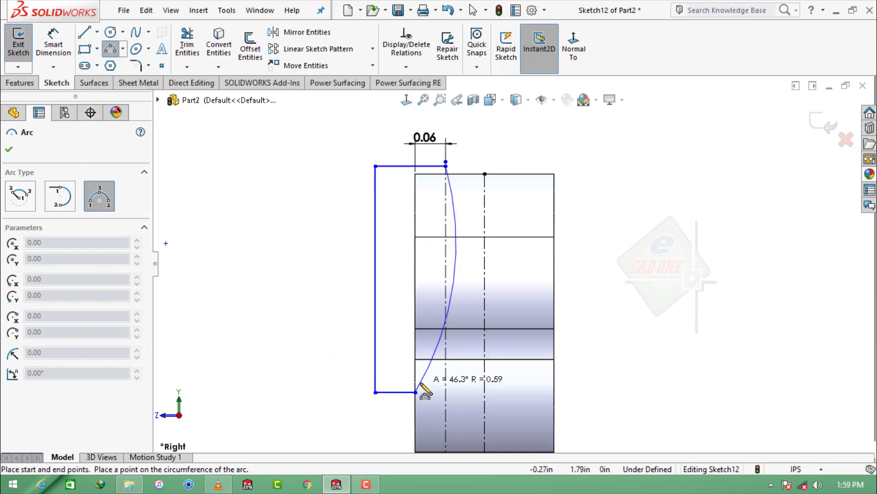
left_click(412, 342)
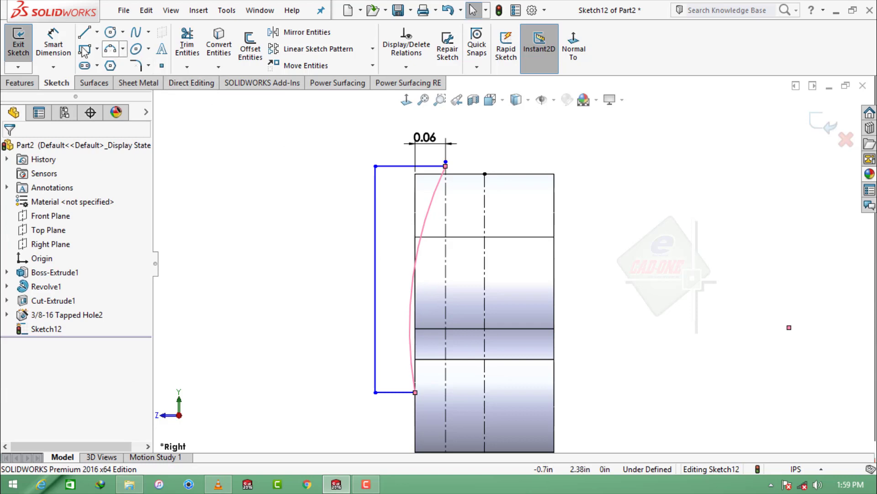
- Dimension the arc radius to 0.50 in
left_click(53, 44)
left_click(422, 238)
left_click(612, 307)
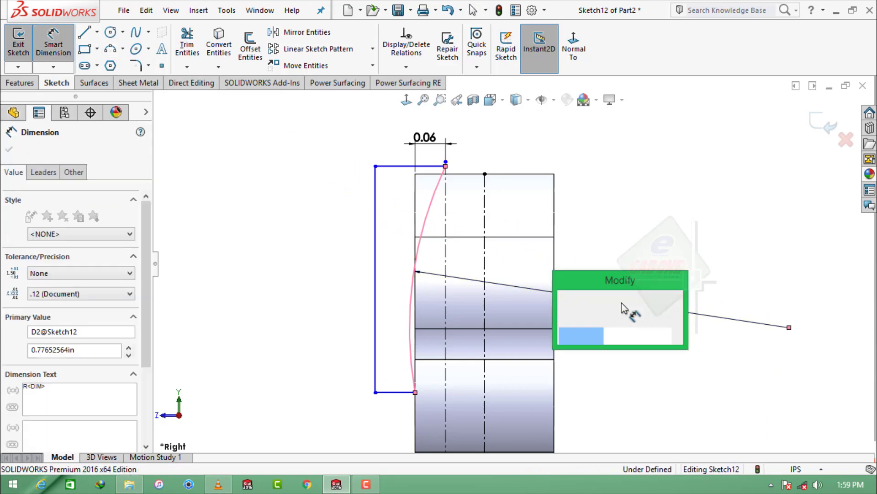
type(".5")
key("Return")
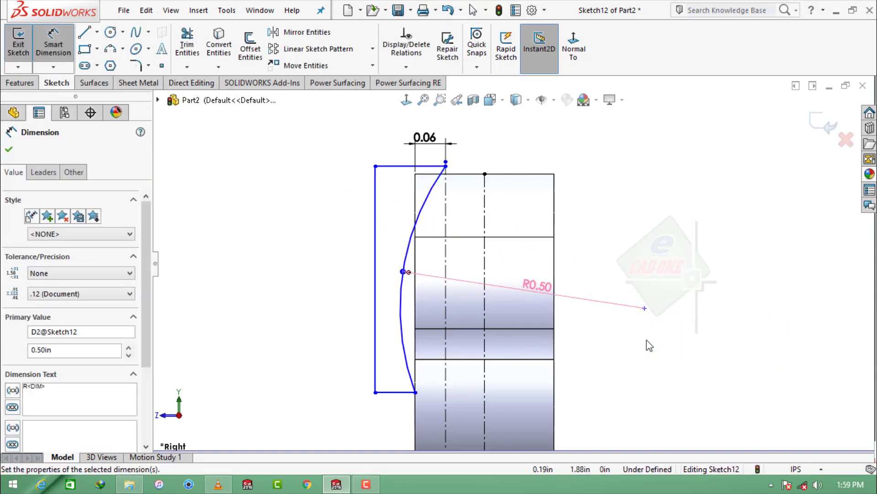
key("Escape")
scroll(514, 344, "up", 5)
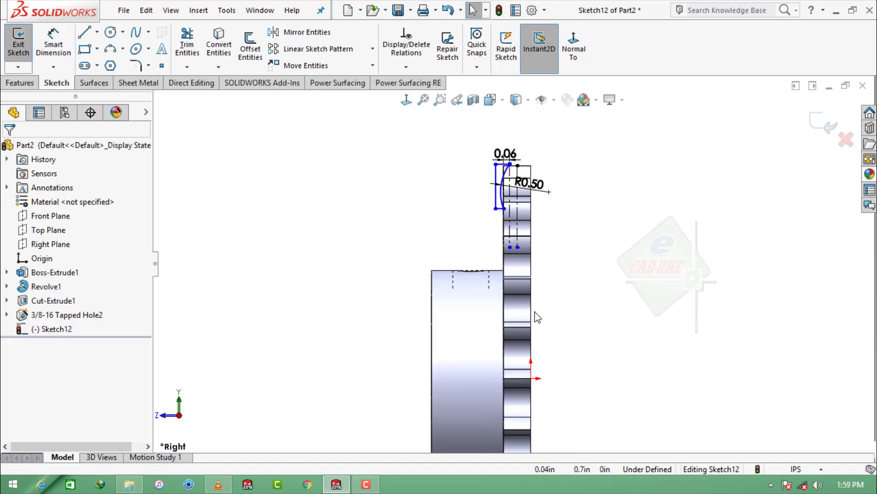
- Draw a horizontal centerline from the origin as the revolve axis
left_click(97, 36)
left_click(114, 63)
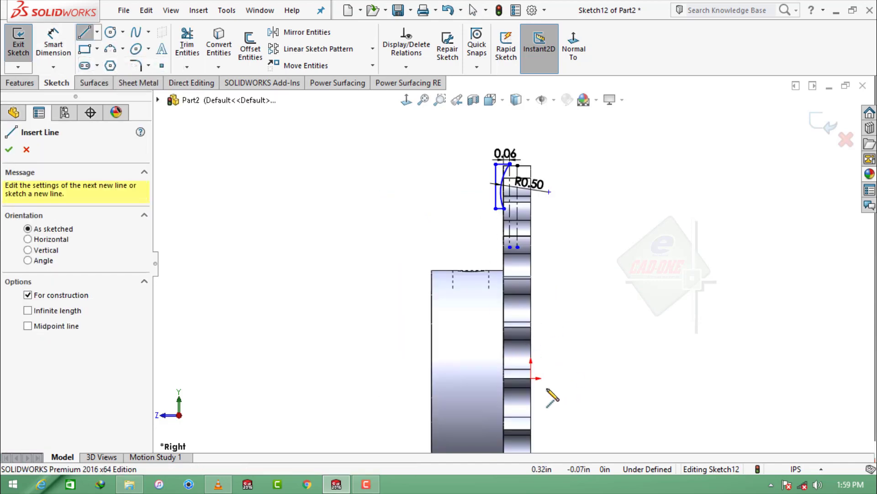
left_click(531, 377)
left_click(287, 378)
key("Escape")
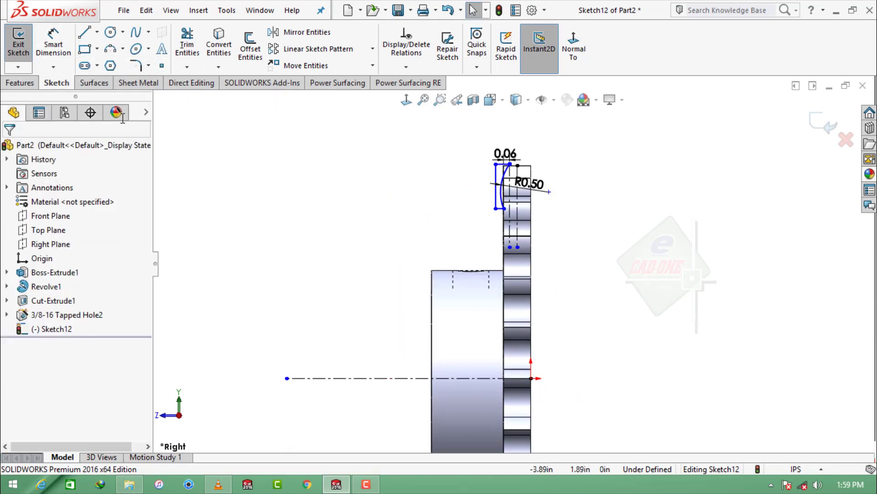
- Dimension the short bottom line's length to 0.3 in
left_click(54, 39)
scroll(479, 169, "down", 3)
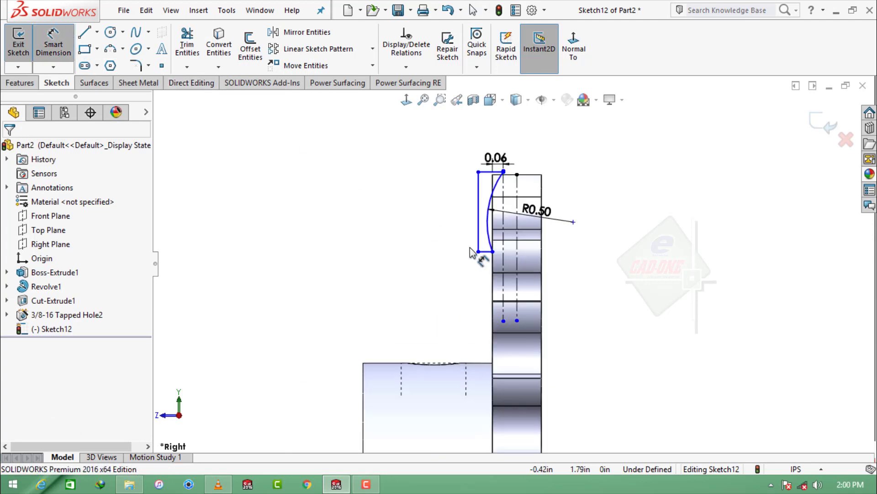
scroll(533, 279, "down", 5)
left_click(531, 262)
left_click(524, 309)
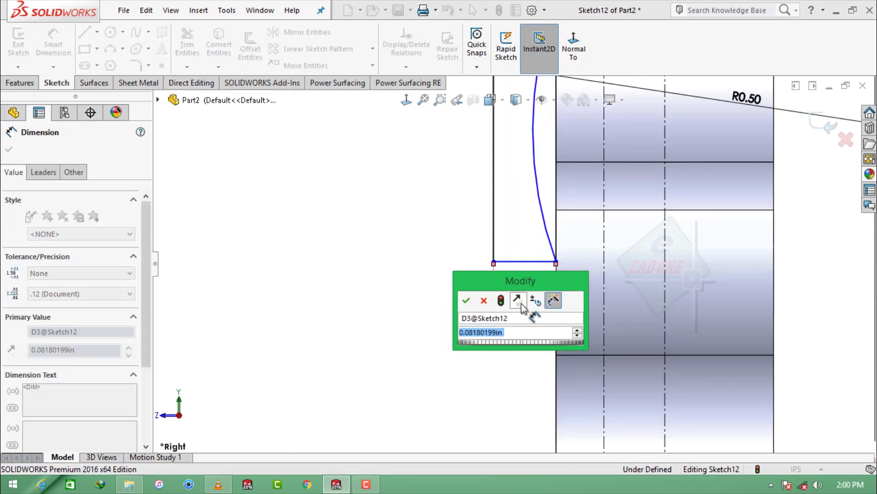
type("0.3")
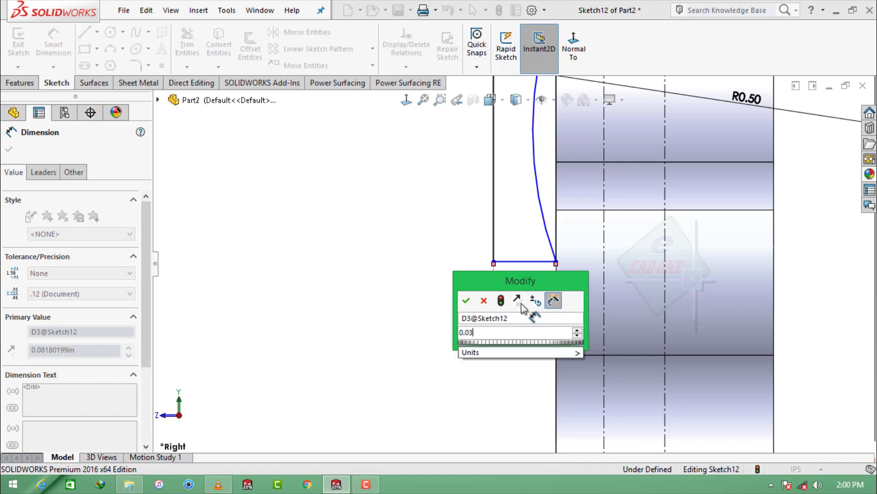
key("Return")
scroll(535, 304, "up", 2)
scroll(541, 305, "up", 2)
scroll(537, 311, "up", 2)
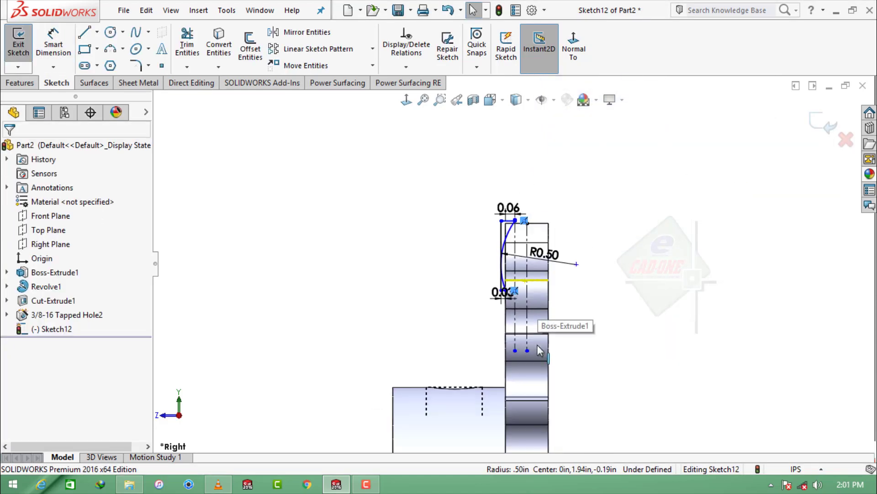
scroll(533, 317, "up", 2)
scroll(534, 320, "up", 2)
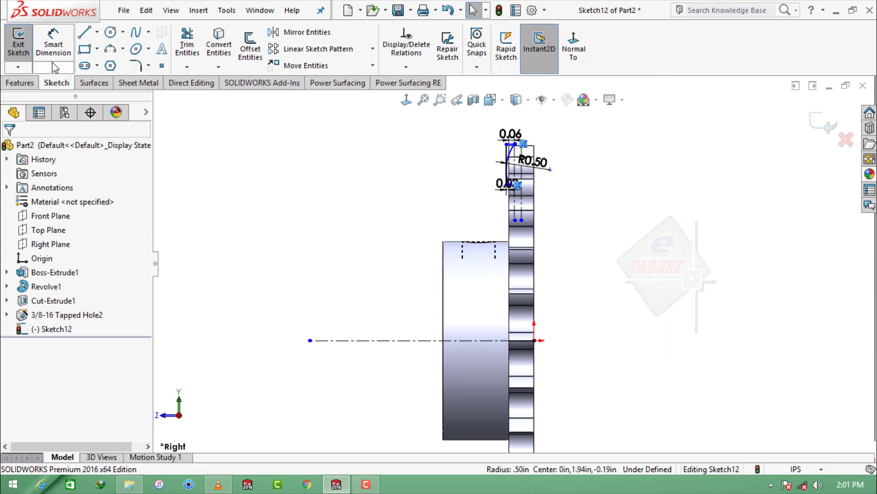
- Dimension the profile line's height from the axis centerline to 1.9 in
left_click(55, 44)
left_click(430, 340)
scroll(516, 192, "down", 4)
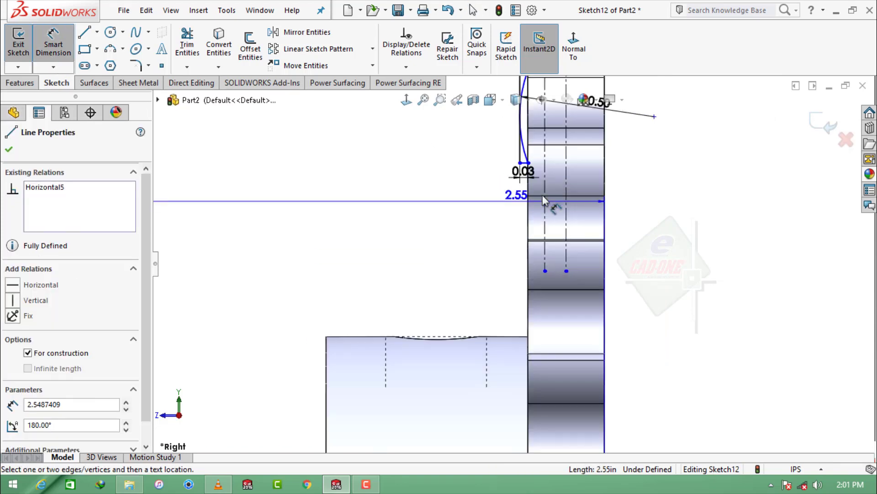
scroll(518, 169, "down", 3)
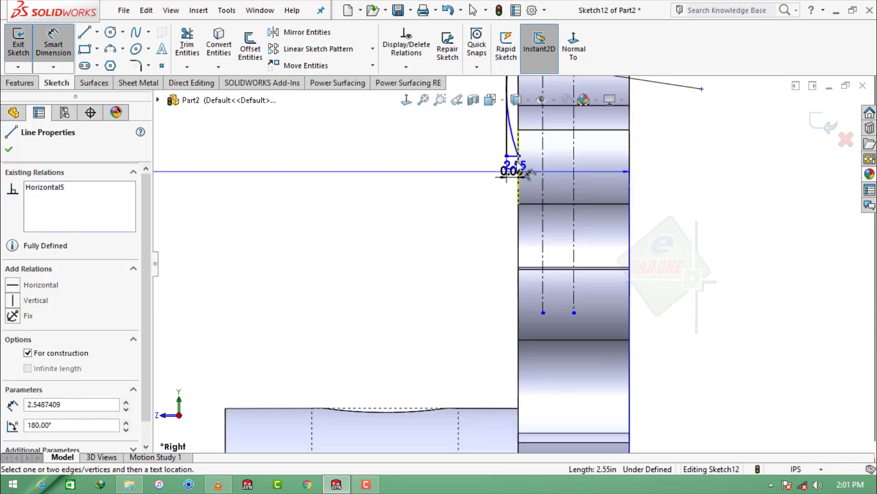
left_click(503, 221)
scroll(503, 246, "up", 2)
left_click(281, 354)
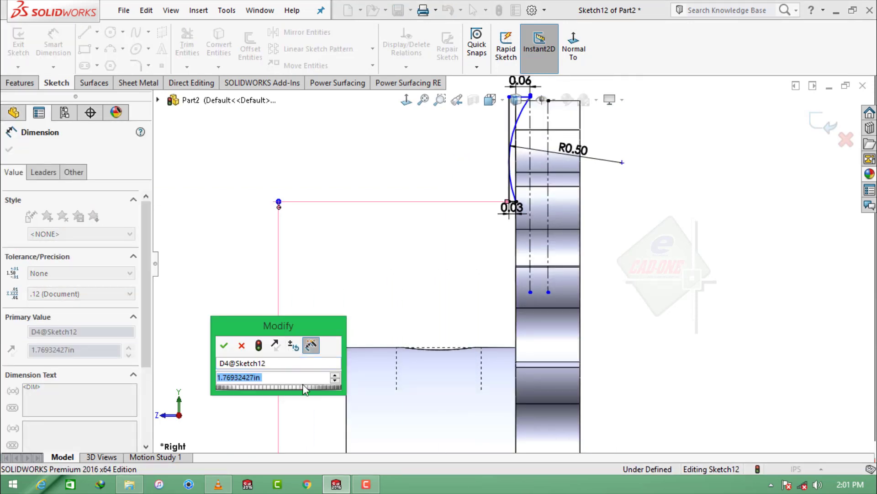
type("1.")
type("985")
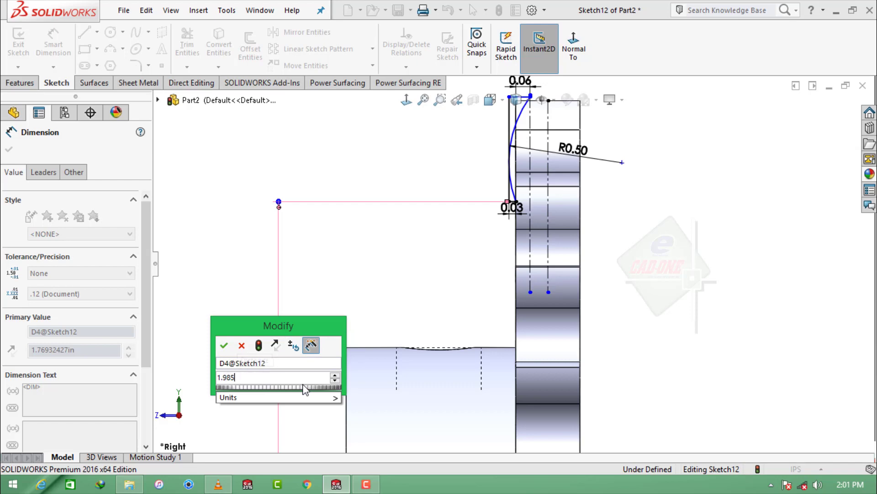
key("Return")
- Add the 2.24 in overall height from the top line to the axis centerline
key("z")
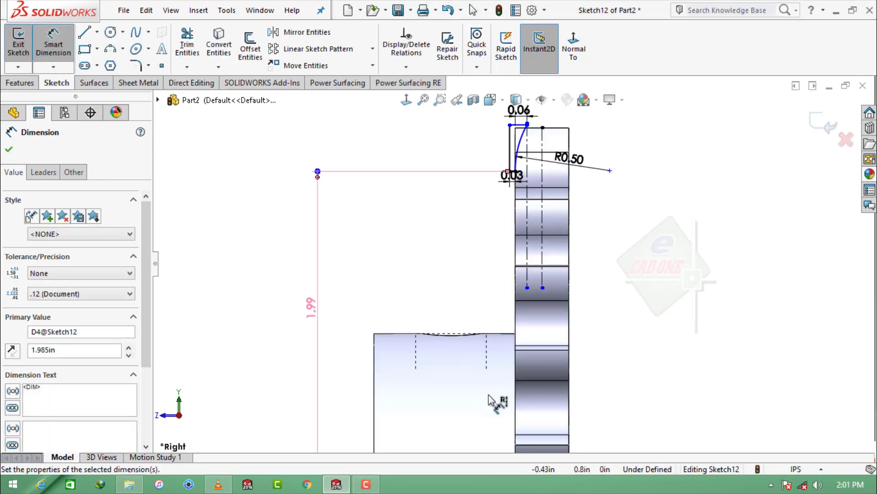
scroll(510, 137, "down", 3)
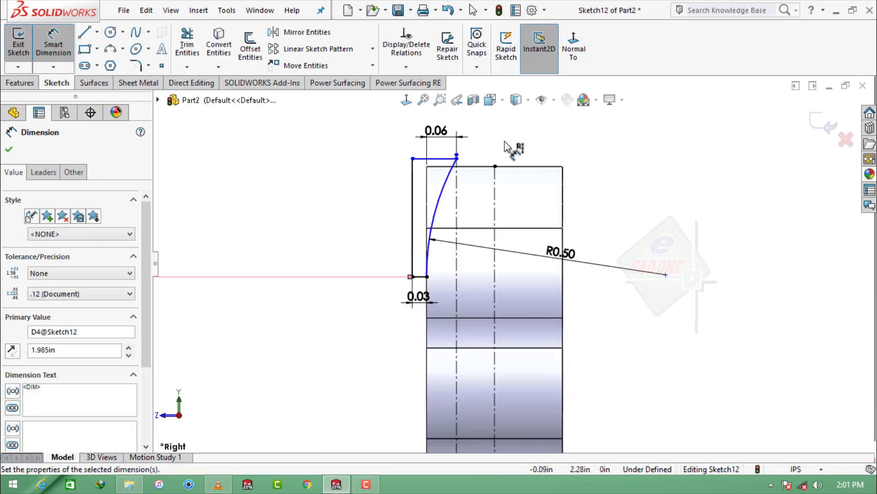
left_click(447, 159)
scroll(447, 159, "up", 3)
left_click(473, 404)
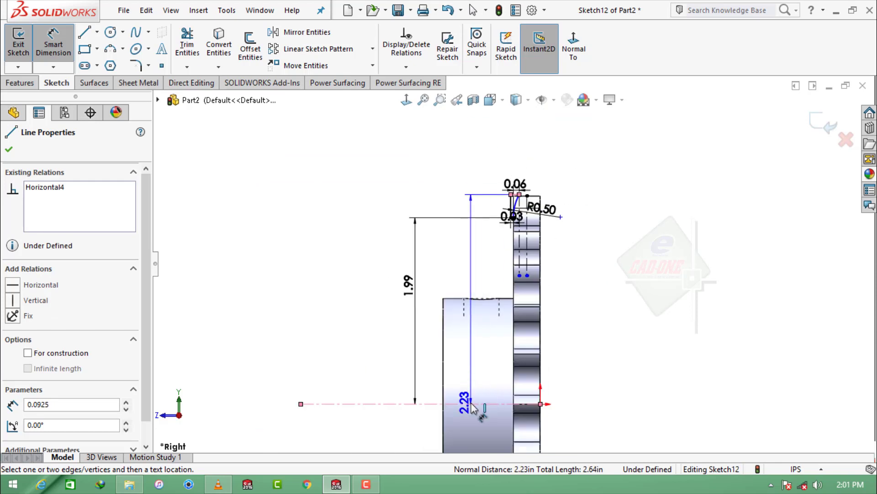
left_click(336, 329)
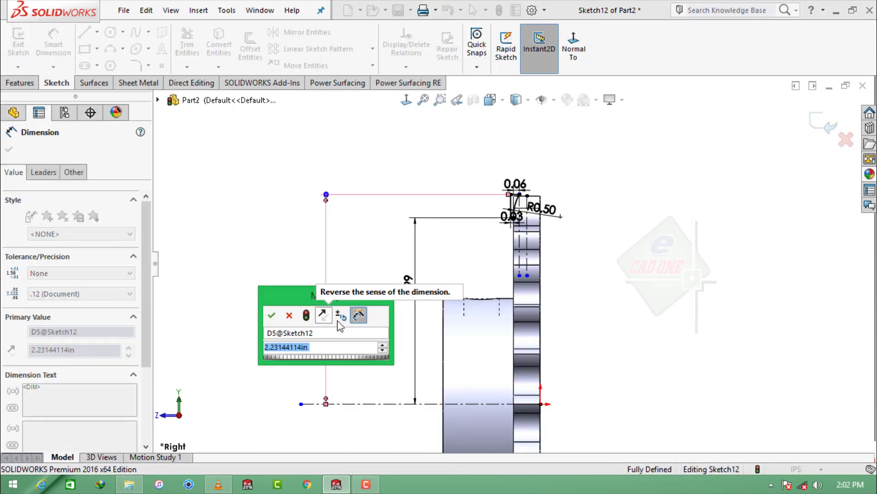
key("Return")
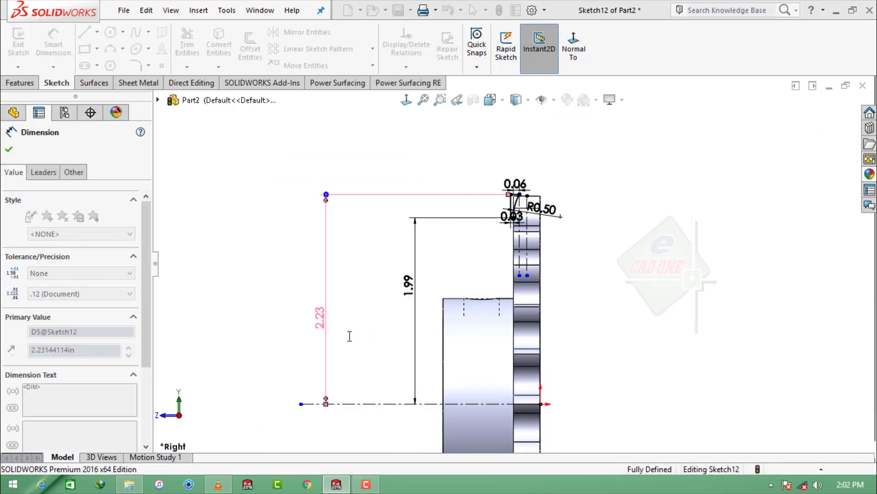
scroll(529, 216, "down", 2)
scroll(533, 221, "down", 3)
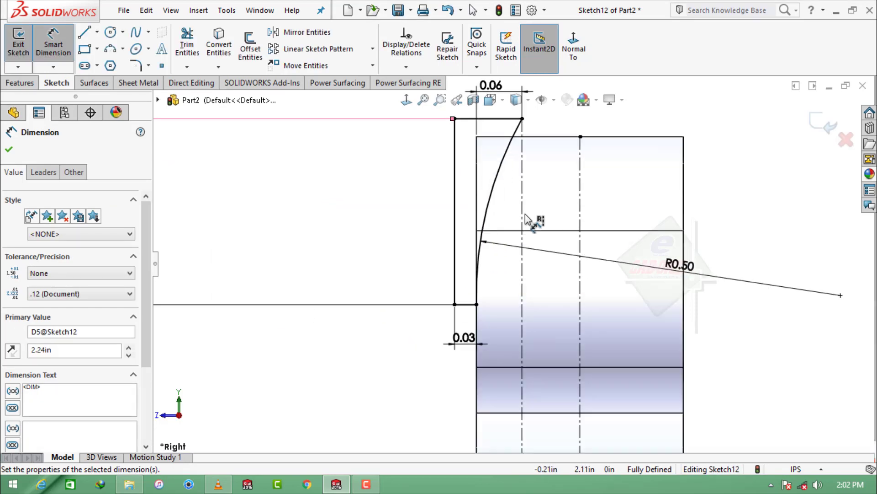
scroll(524, 221, "up", 3)
scroll(517, 221, "up", 2)
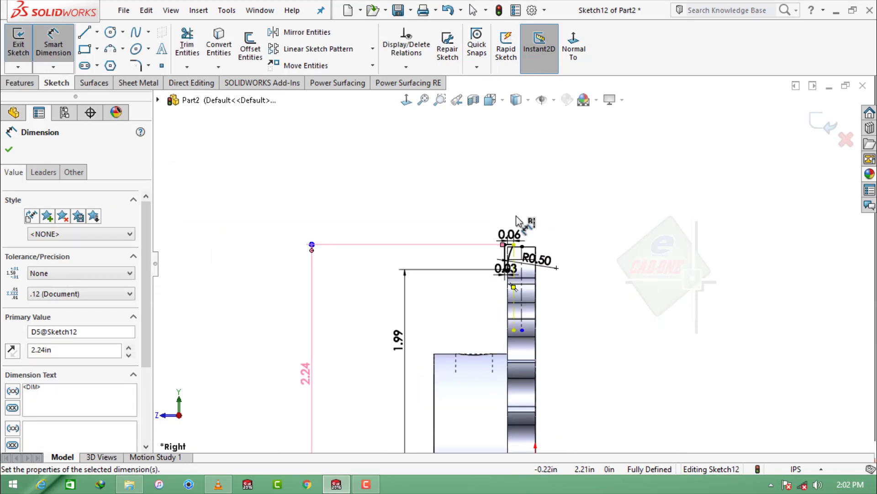
scroll(516, 267, "down", 3)
scroll(516, 267, "down", 2)
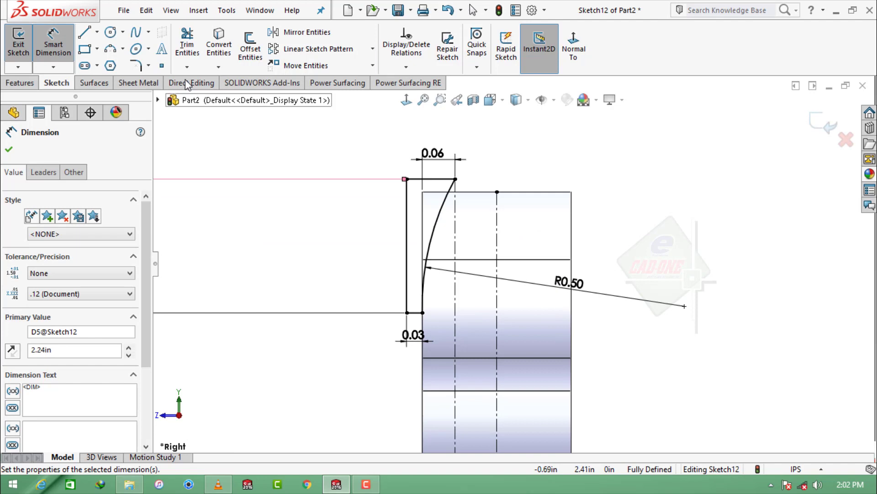
left_click(322, 34)
- Mirror the profile lines, arc and bottom line about the vertical centerline
left_click(446, 183)
left_click(407, 206)
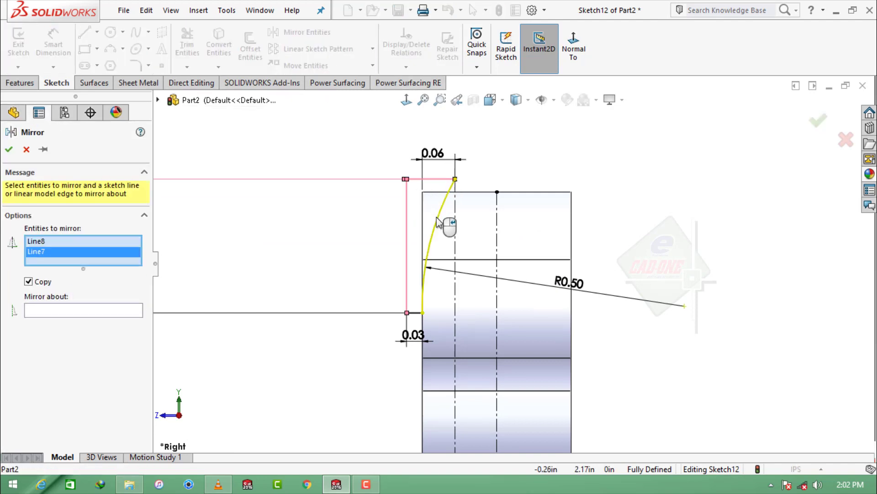
left_click(437, 223)
scroll(438, 292, "down", 3)
left_click(438, 271)
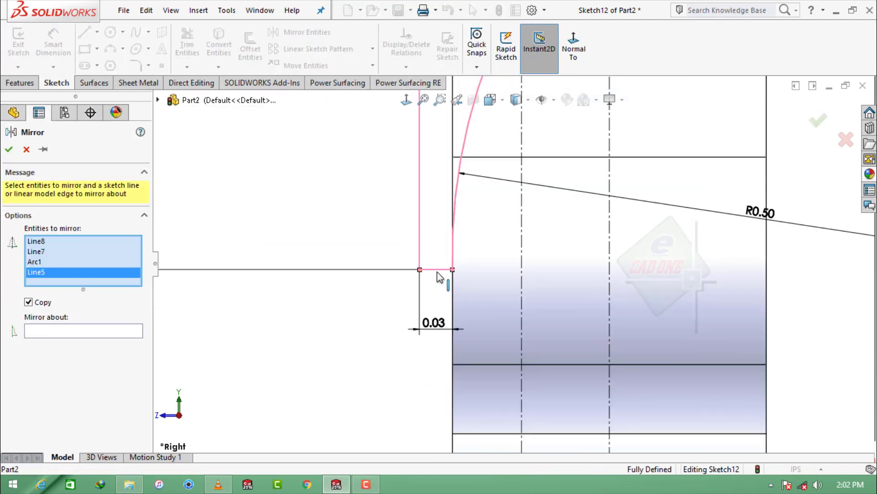
left_click(104, 330)
left_click(609, 257)
scroll(610, 262, "up", 2)
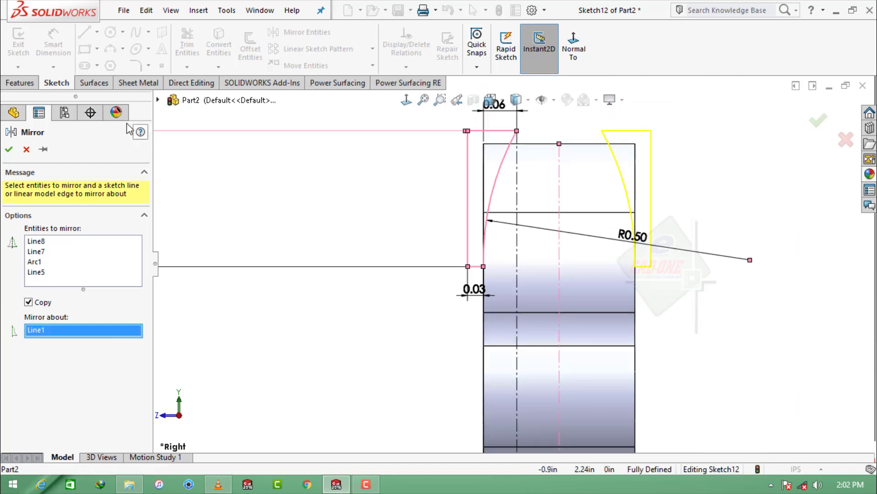
left_click(8, 149)
- Revolve-cut the sketch around the horizontal centerline and view the sprocket isometrically
scroll(600, 260, "down", 2)
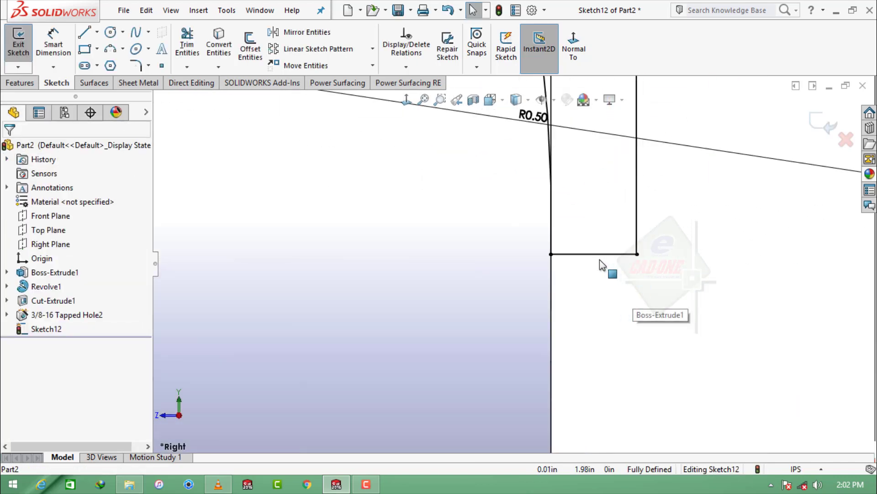
scroll(599, 259, "down", 1)
scroll(600, 259, "up", 1)
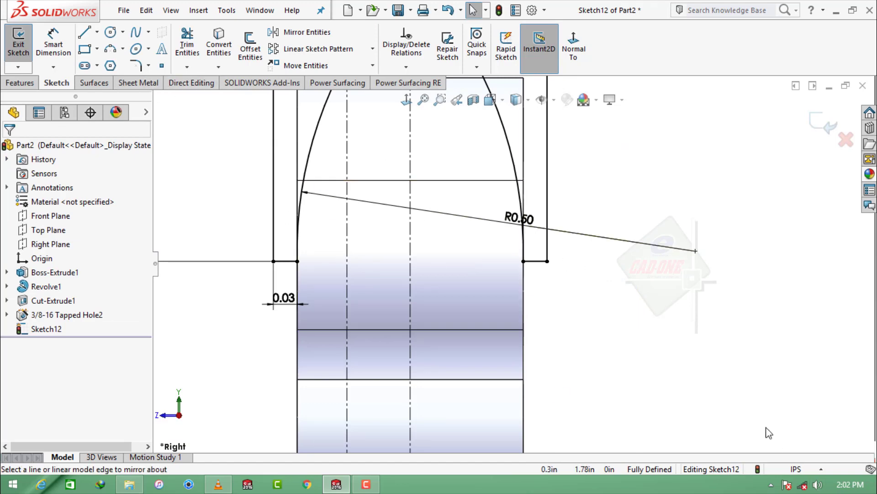
left_click(19, 83)
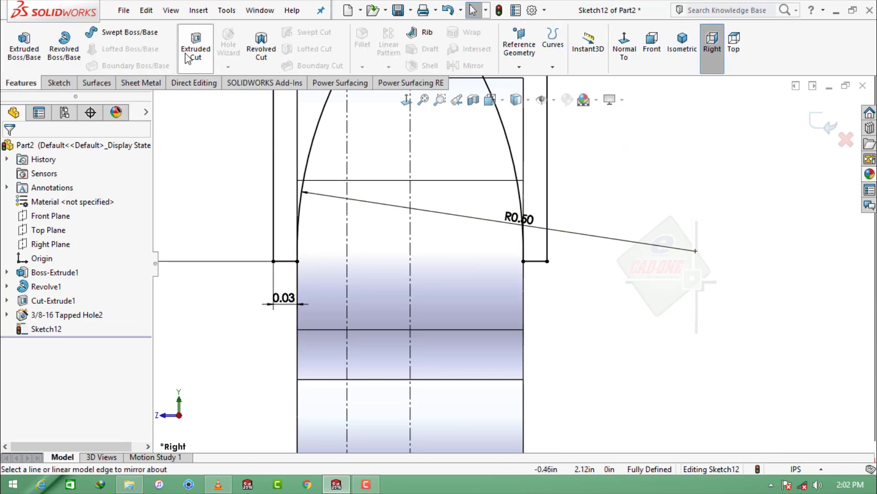
left_click(260, 47)
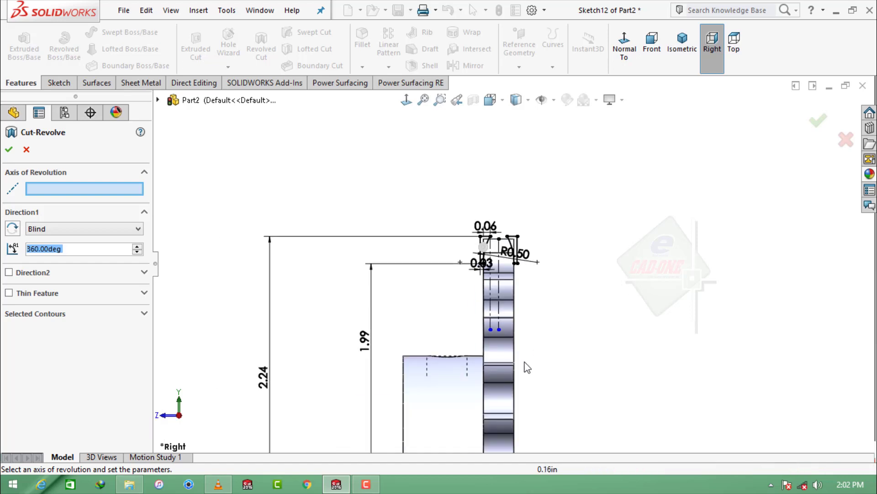
scroll(471, 366, "down", 3)
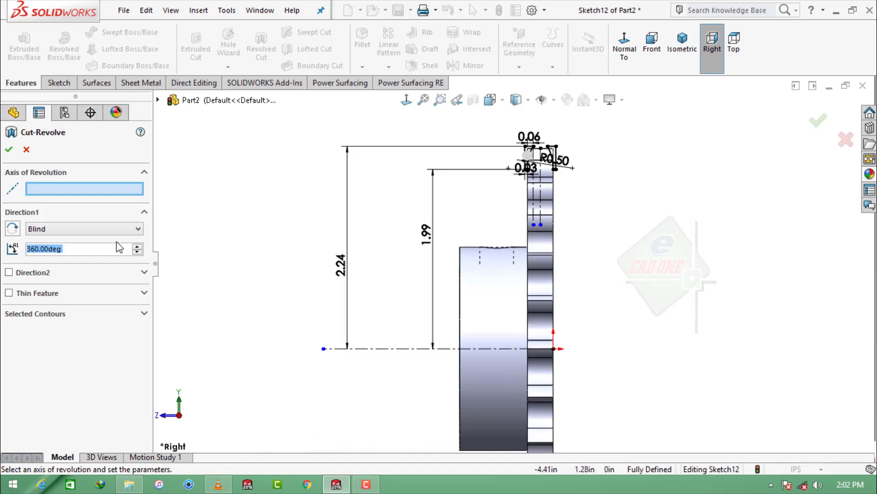
left_click(443, 351)
left_click(9, 150)
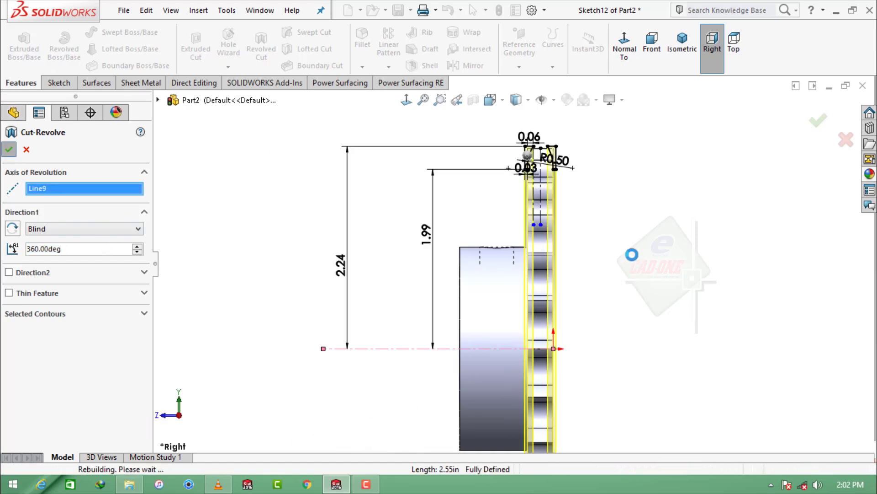
key("ctrl+7")
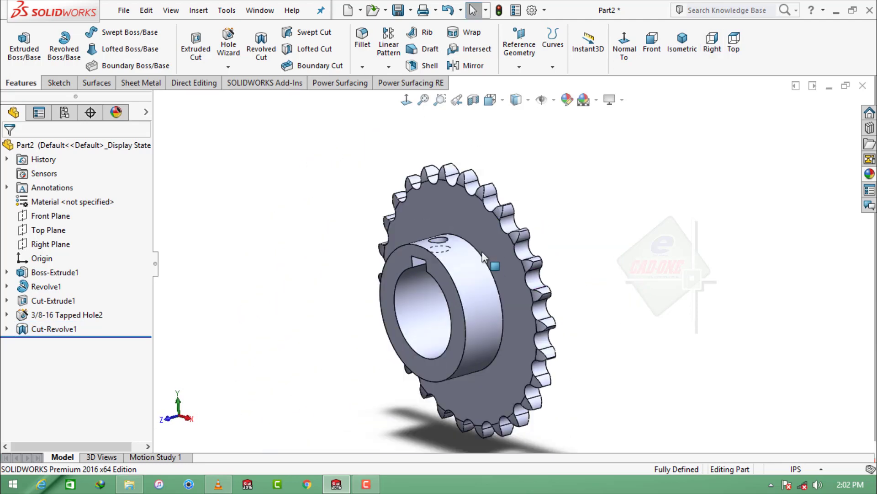
- Hide the tapped hole's cosmetic thread and orbit to an oblique view
middle_click_drag(493, 275, 468, 273)
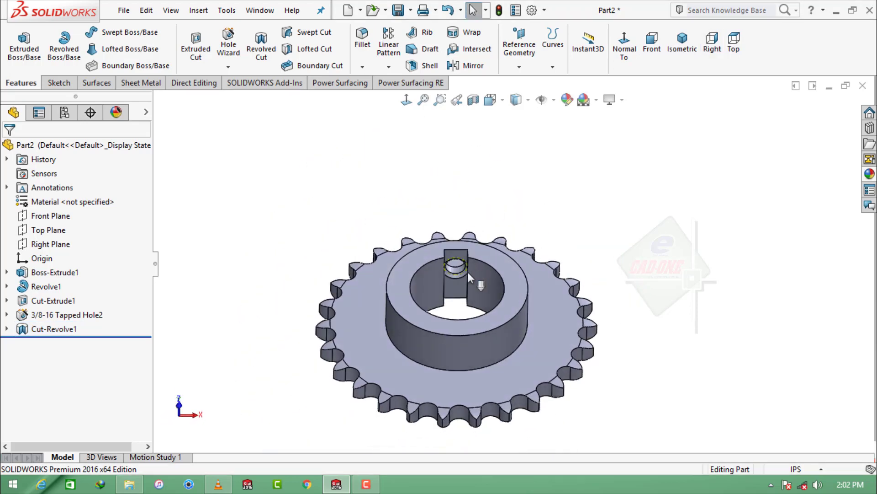
scroll(472, 240, "up", 5)
left_click(440, 218)
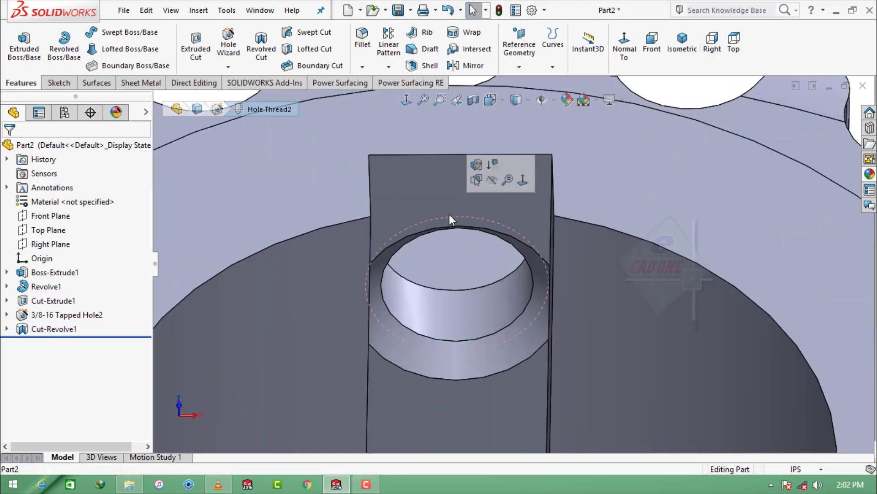
left_click(491, 182)
scroll(542, 275, "up", 8)
mouse_move(516, 253)
middle_mouse_down()
mouse_move(711, 260)
mouse_move(250, 276)
middle_mouse_up()
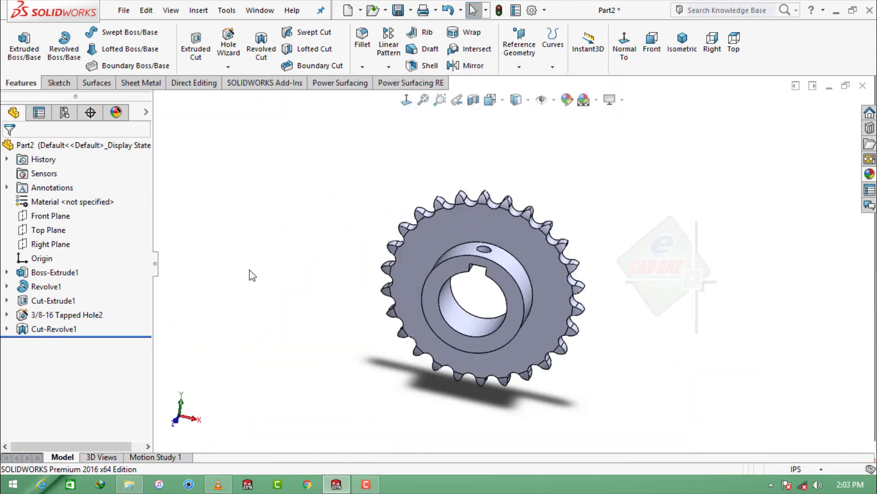
- Assign Plain Carbon Steel as the sprocket's material
right_click(91, 199)
left_click(220, 261)
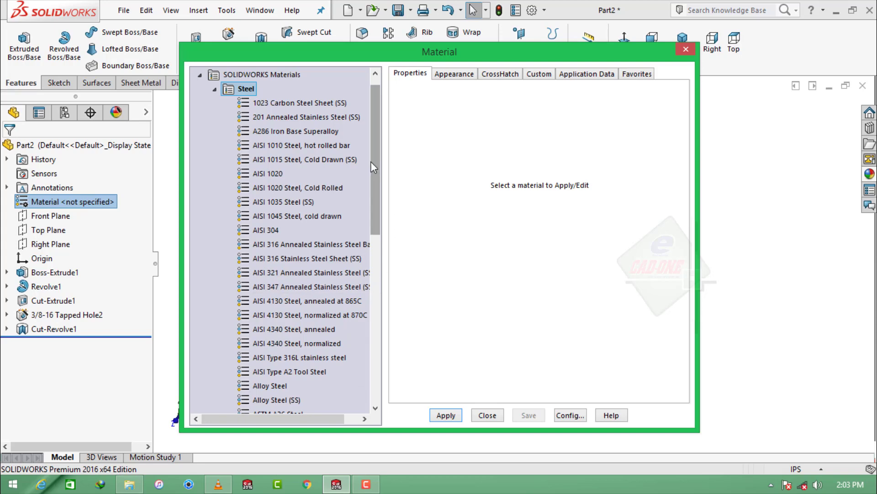
left_click_drag(371, 161, 377, 241)
left_click(299, 329)
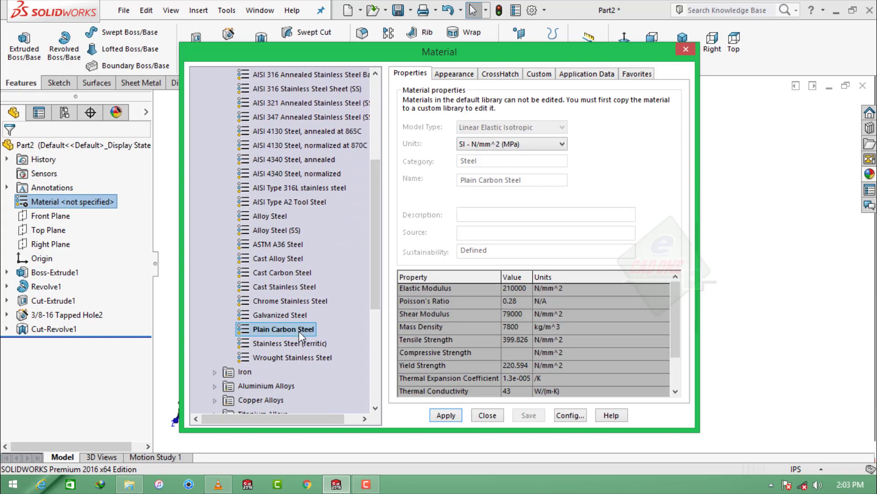
left_click(463, 418)
left_click(487, 416)
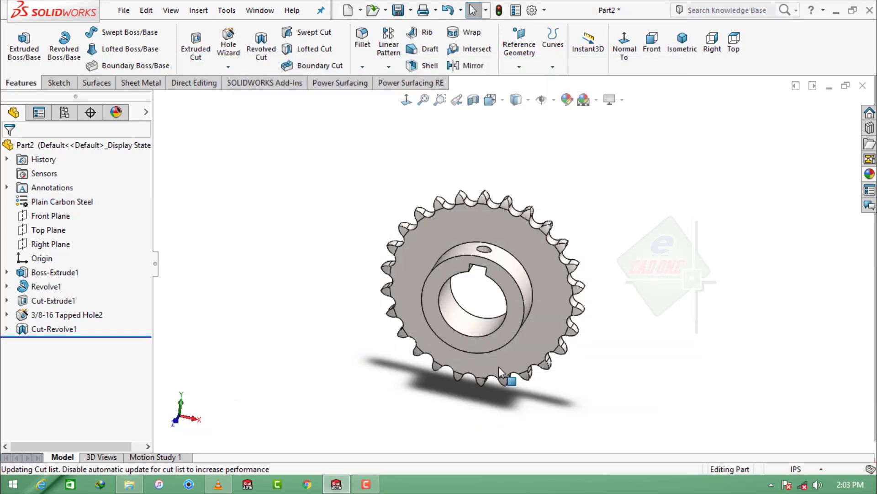
middle_click_drag(498, 366, 457, 292)
scroll(457, 292, "down", 5)
scroll(613, 268, "up", 5)
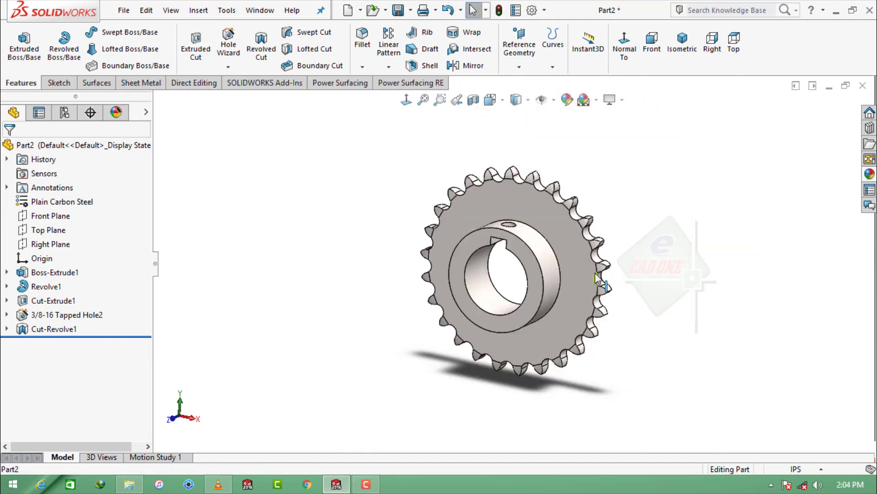
- Chamfer the hub's circular bore edge 0.0625 in at 45°
left_click(362, 66)
left_click(383, 94)
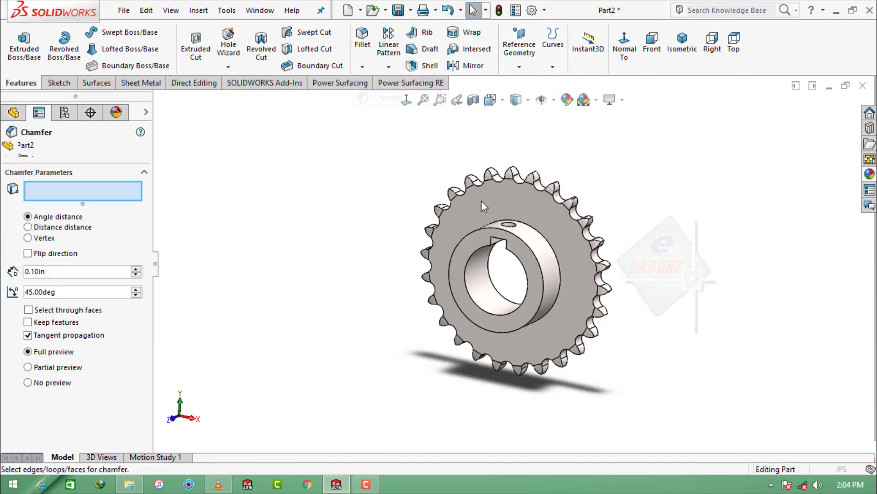
left_click(527, 250)
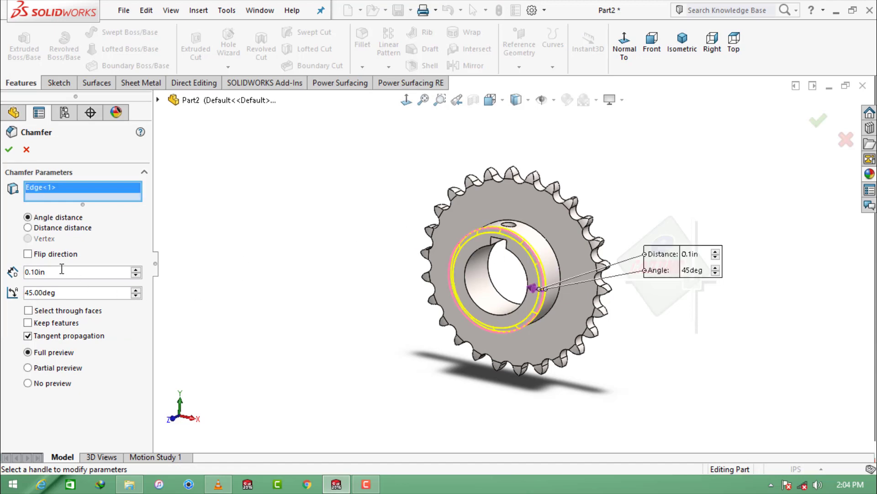
type("0")
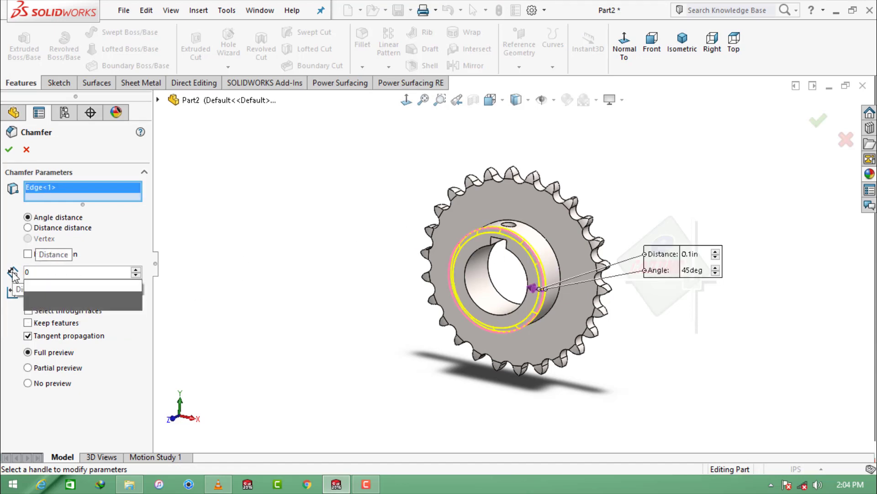
type(".0625")
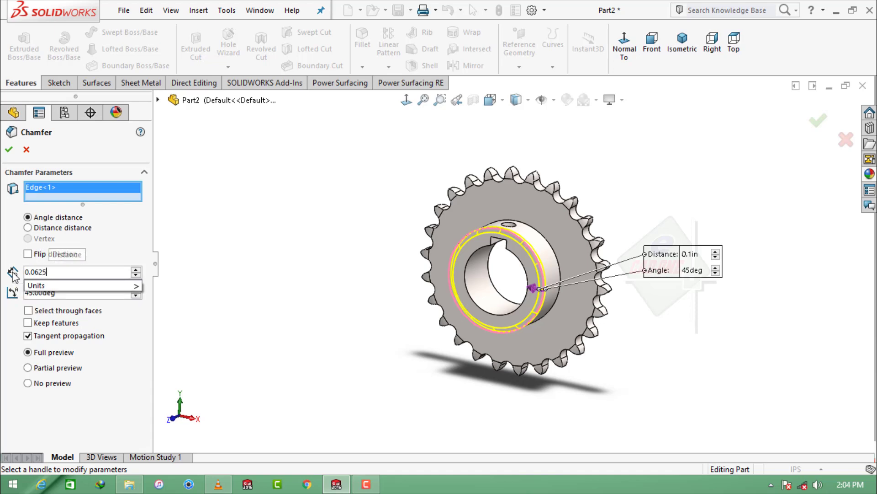
key("Return")
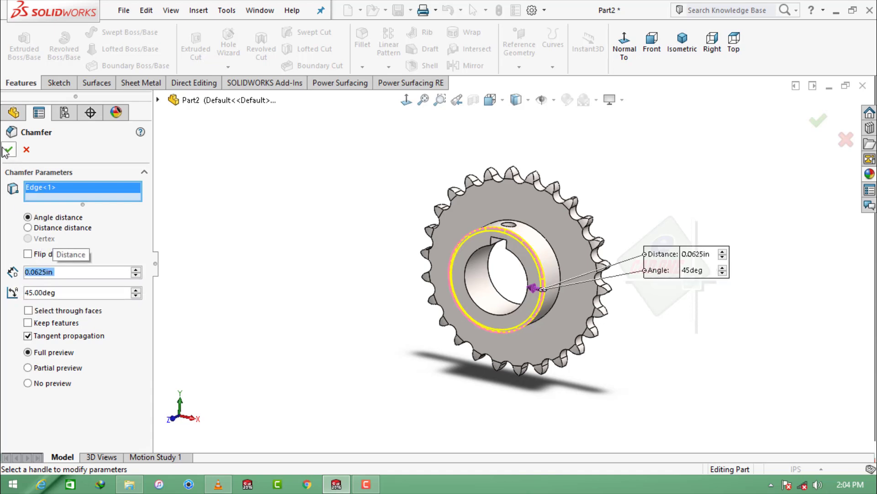
left_click(6, 151)
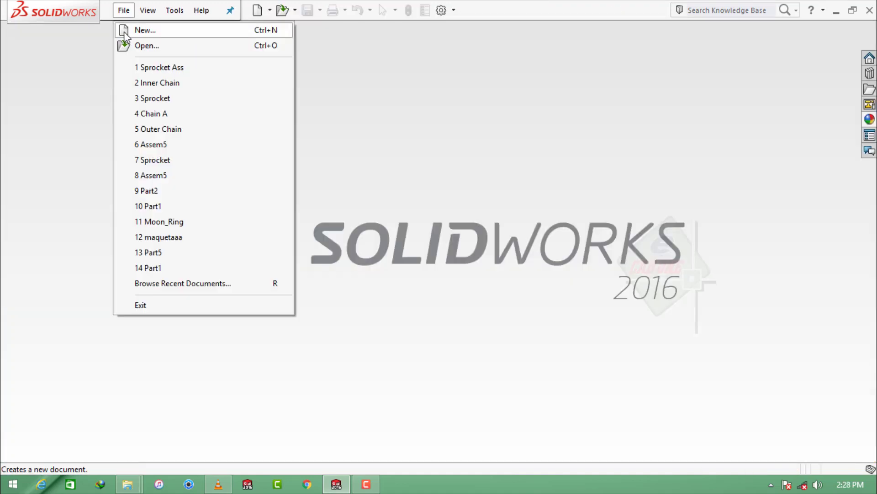
- Create a new assembly document and delete the old Sprocket Ass file from the folder
left_click(124, 31)
left_click(500, 419)
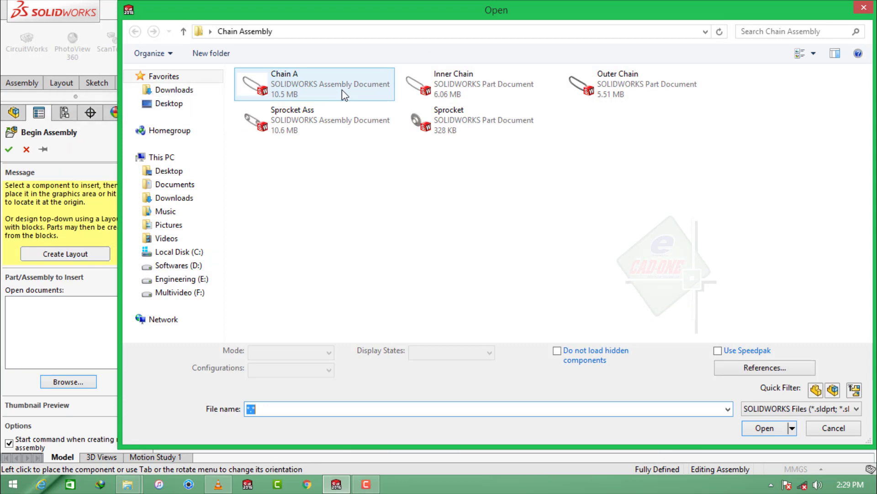
right_click(307, 118)
left_click(360, 355)
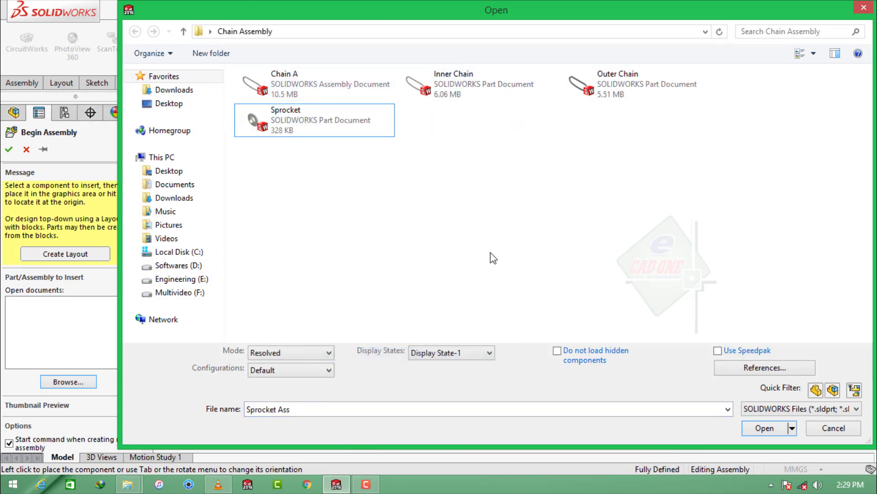
- Insert and place the Chain A loop as the first component
left_click(290, 76)
left_click(762, 429)
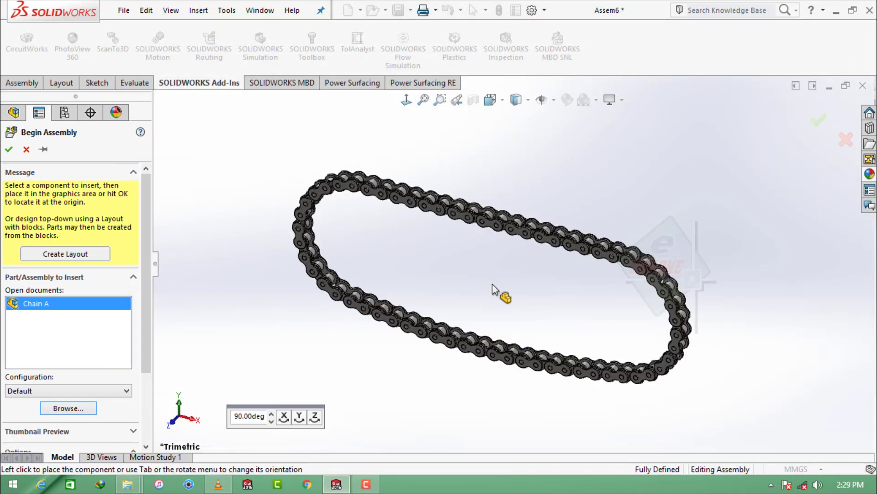
left_click(391, 245)
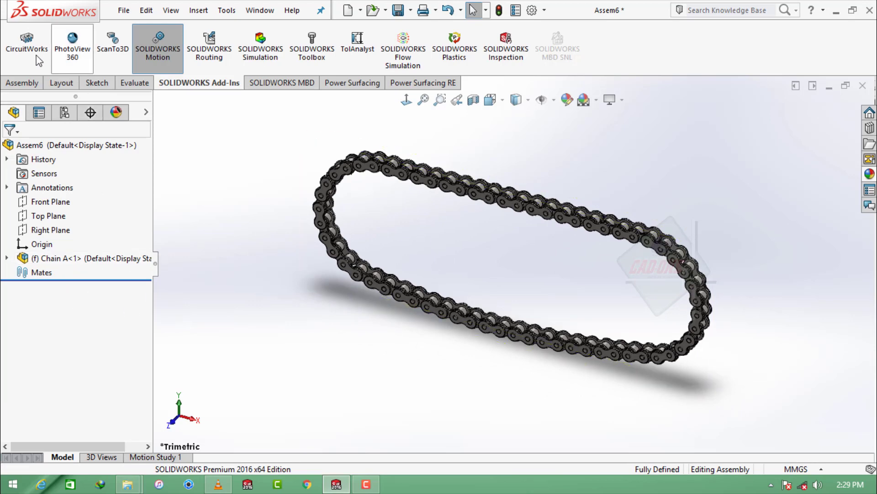
- Place the Sprocket part at the chain's left end and a second copy at the right end
left_click(22, 82)
left_click(73, 46)
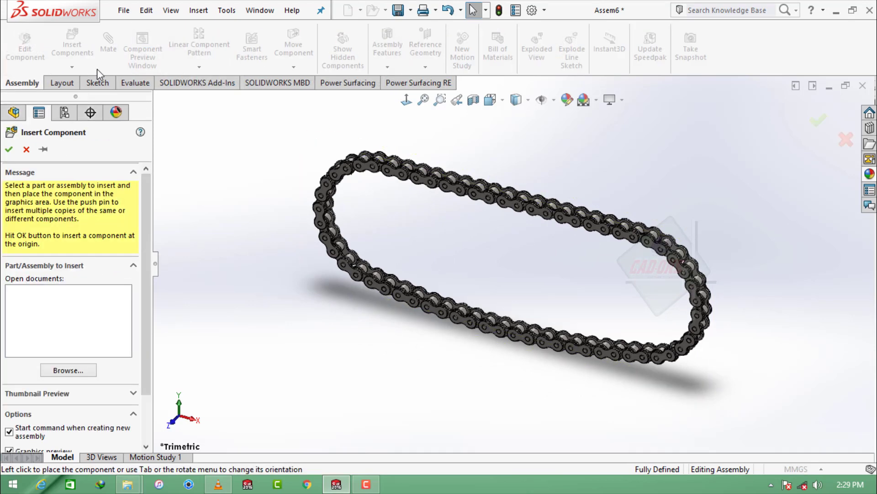
left_click(74, 371)
left_click(316, 117)
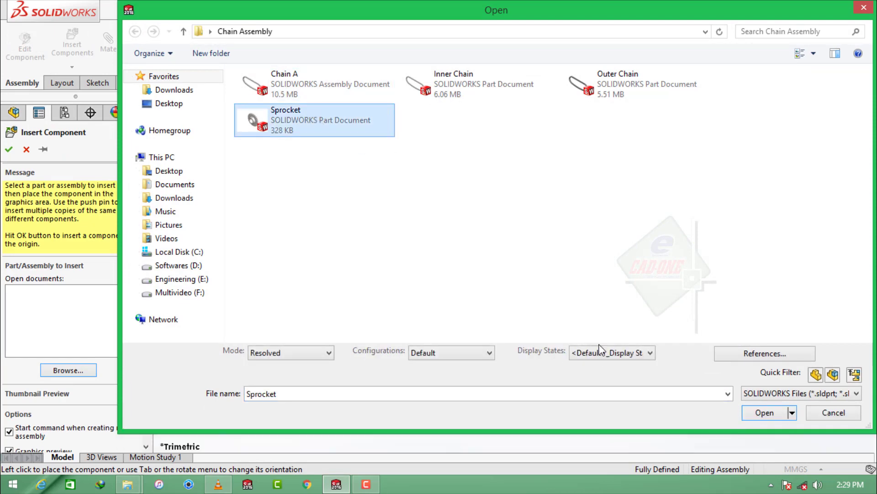
left_click(768, 411)
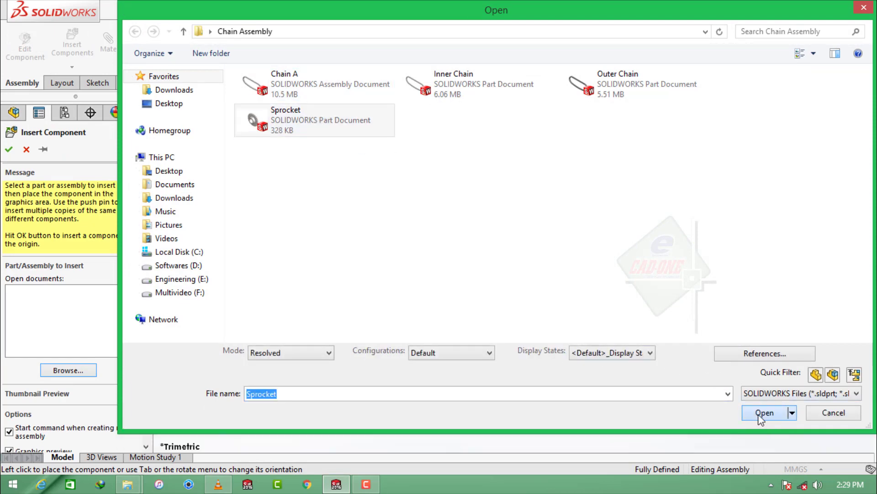
left_click(406, 240)
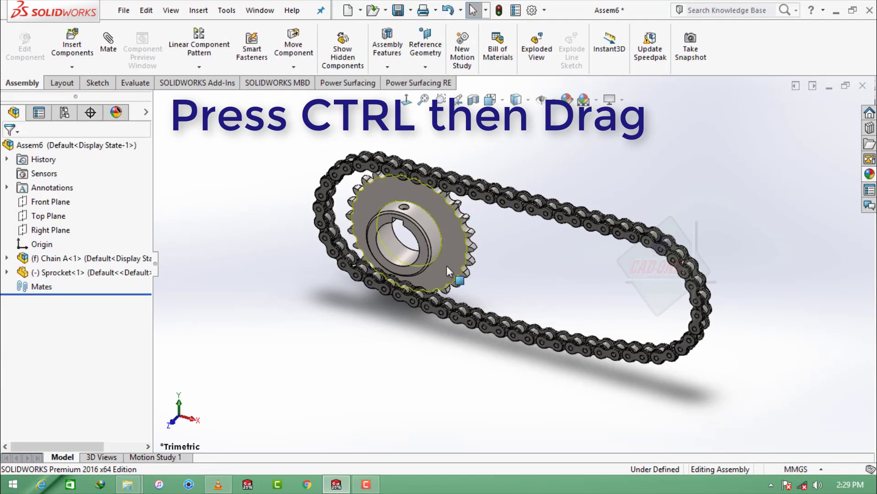
left_click_drag(446, 265, 528, 268, "ctrl")
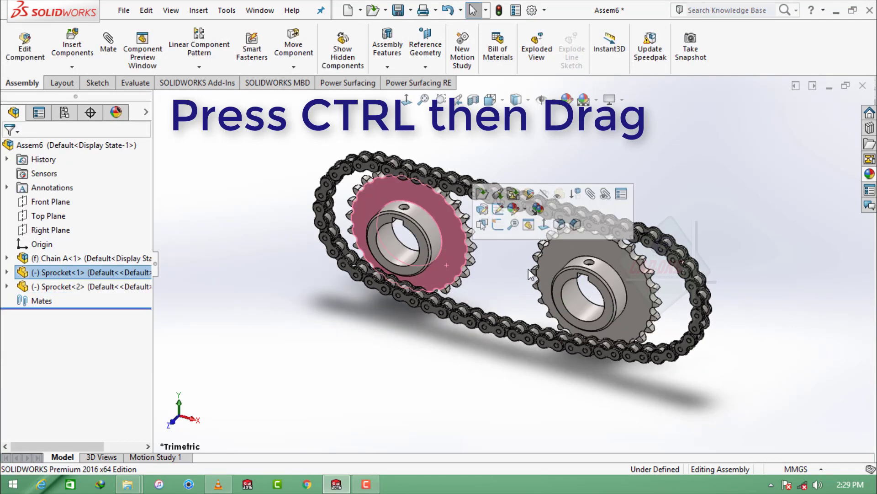
left_click(381, 327)
- Rebuild and save the assembly as 'Sprocekt' in the Chain Assembly folder
key("ctrl+s")
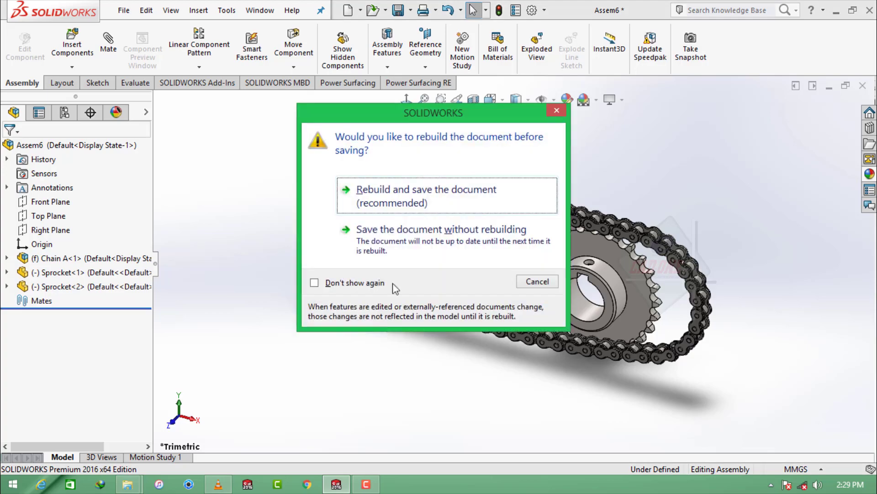
left_click(422, 188)
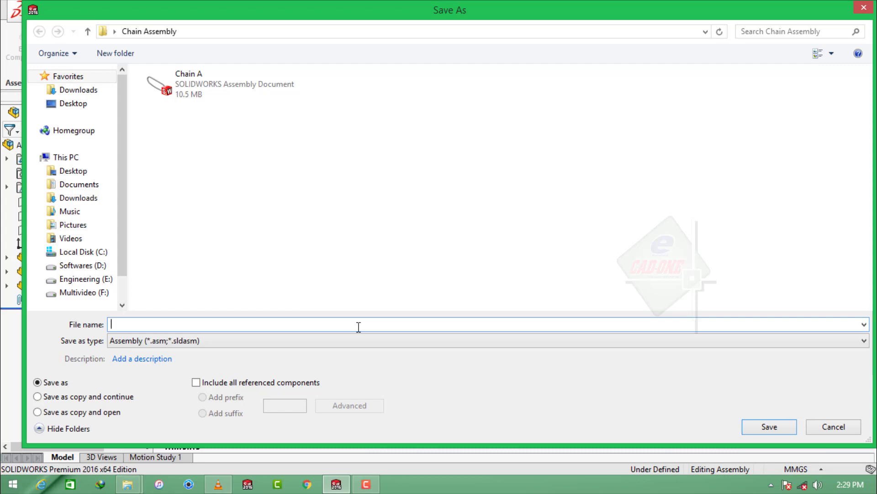
type("S")
type("cket")
key("Return")
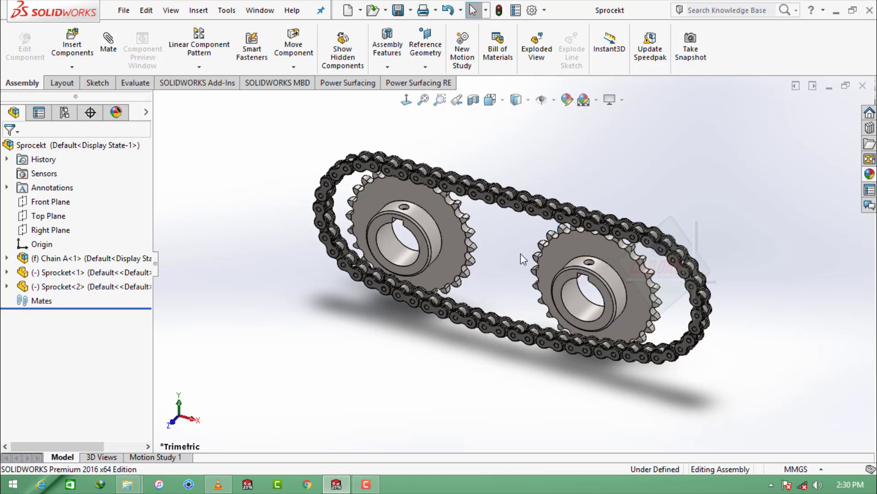
- Start a new mate, clear the selections and choose the advanced Width mate
middle_click_drag(468, 246, 453, 248)
scroll(456, 163, "down", 3)
scroll(456, 163, "down", 3)
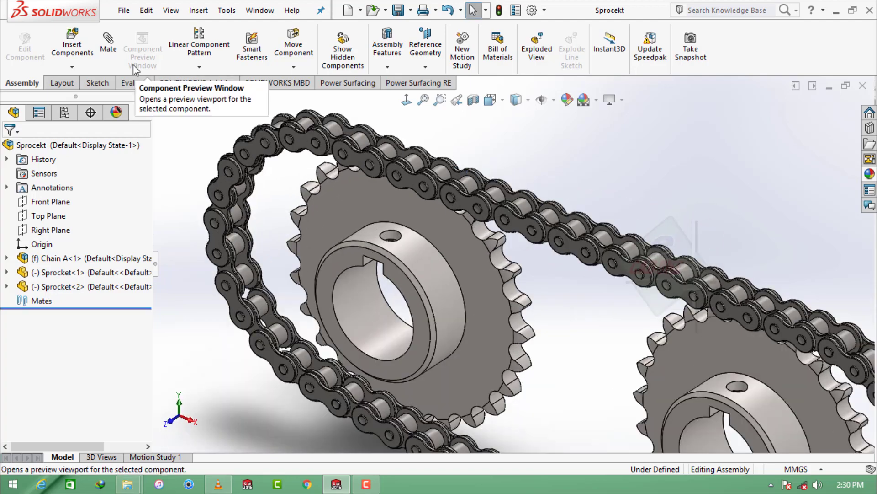
left_click(108, 46)
left_click(361, 205)
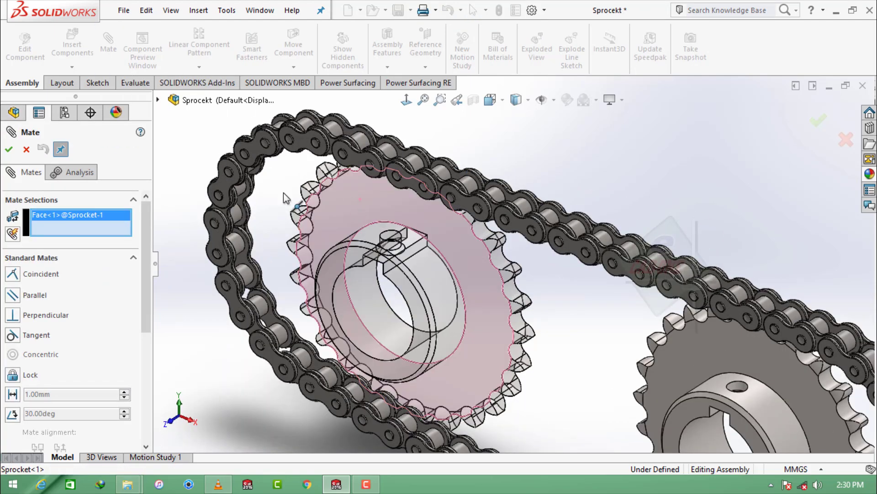
right_click(126, 225)
left_click(156, 233)
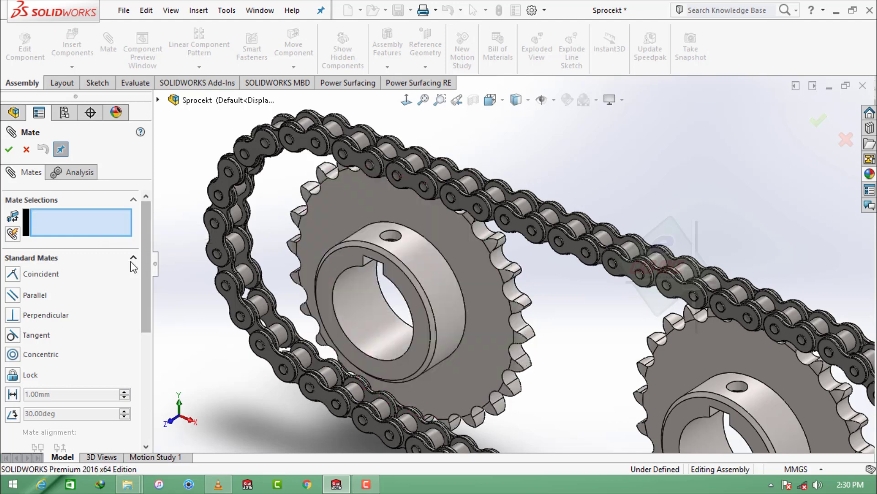
left_click(132, 258)
left_click(51, 280)
left_click(13, 249)
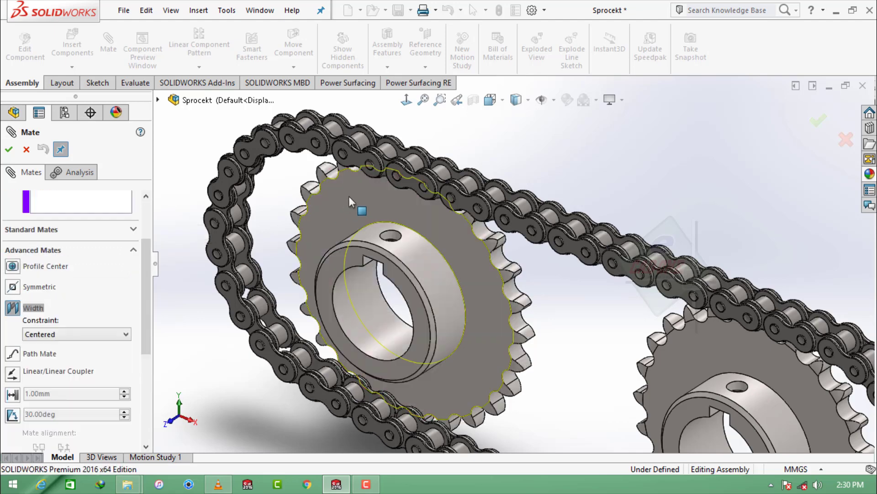
- Center Sprocket<1> between the outer chain link faces with a Width mate
left_click(348, 197)
middle_click_drag(348, 196, 566, 182)
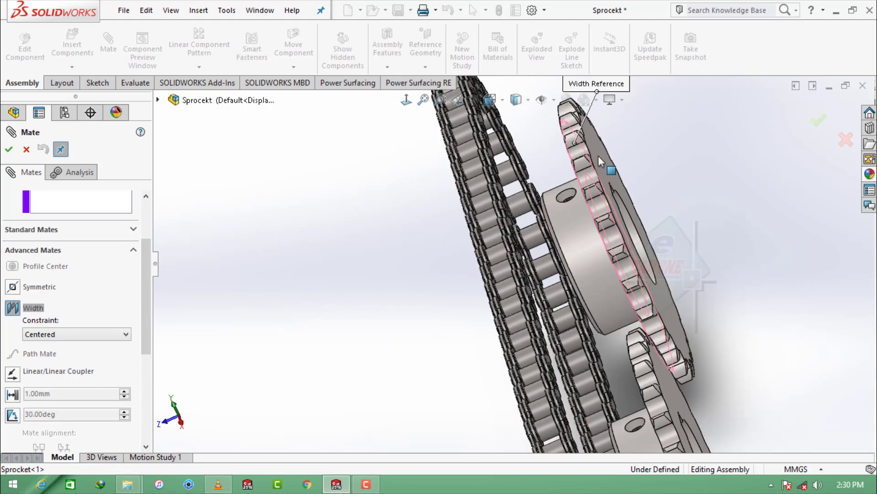
left_click(599, 156)
middle_click_drag(599, 155, 488, 154)
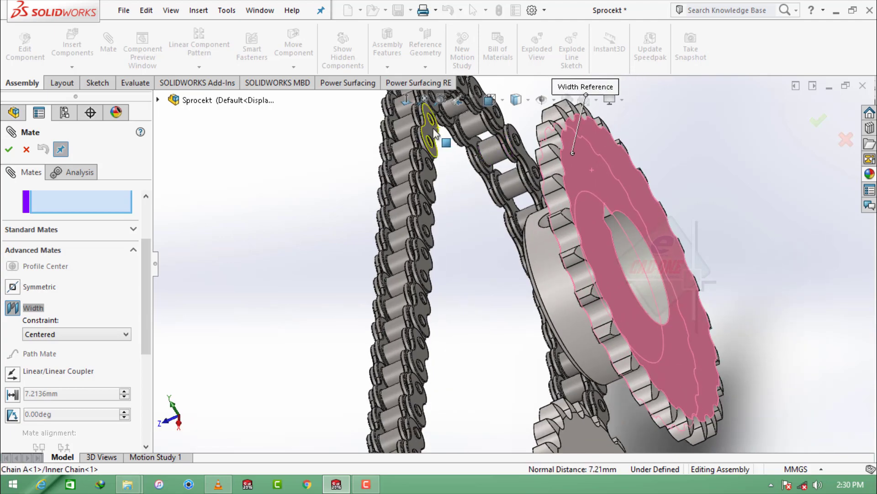
left_click(425, 132)
mouse_move(425, 132)
middle_mouse_down()
mouse_move(484, 120)
mouse_move(380, 145)
middle_mouse_up()
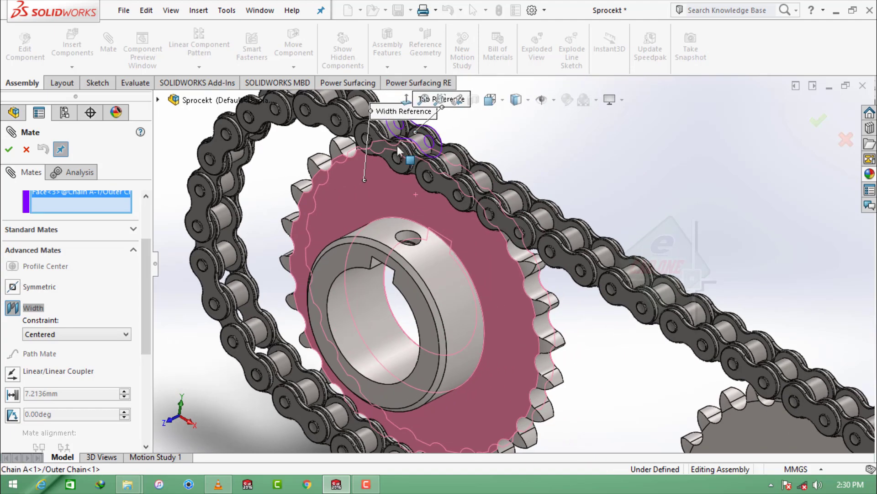
left_click(379, 145)
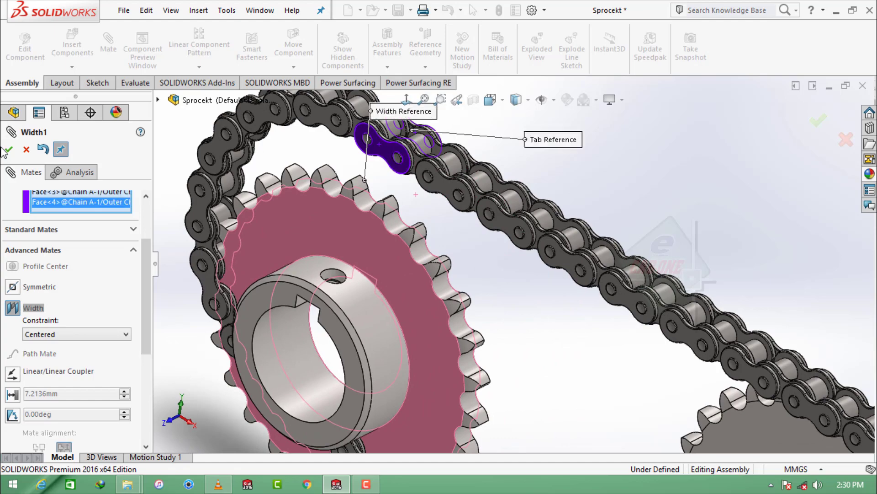
key("Return")
- Add a second Width mate centering Sprocket<2> on the chain link, then finish mating
scroll(589, 215, "up", 3)
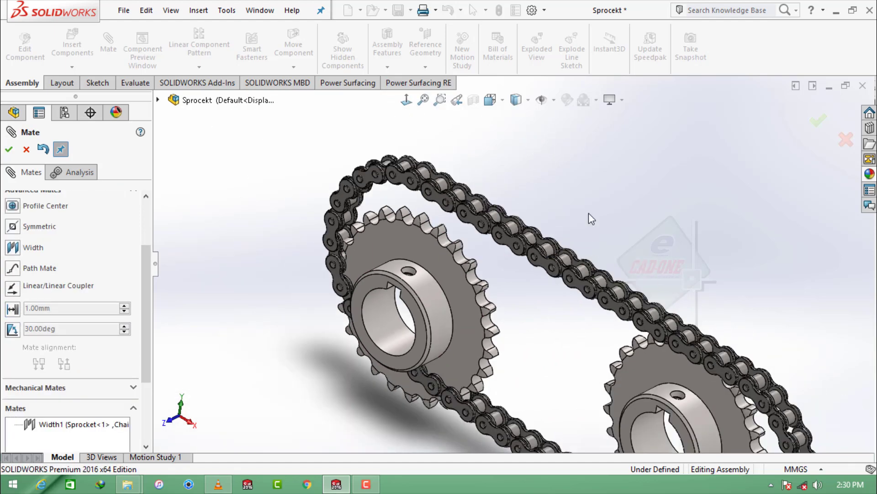
scroll(715, 362, "down", 2)
scroll(708, 359, "down", 3)
scroll(632, 351, "up", 3)
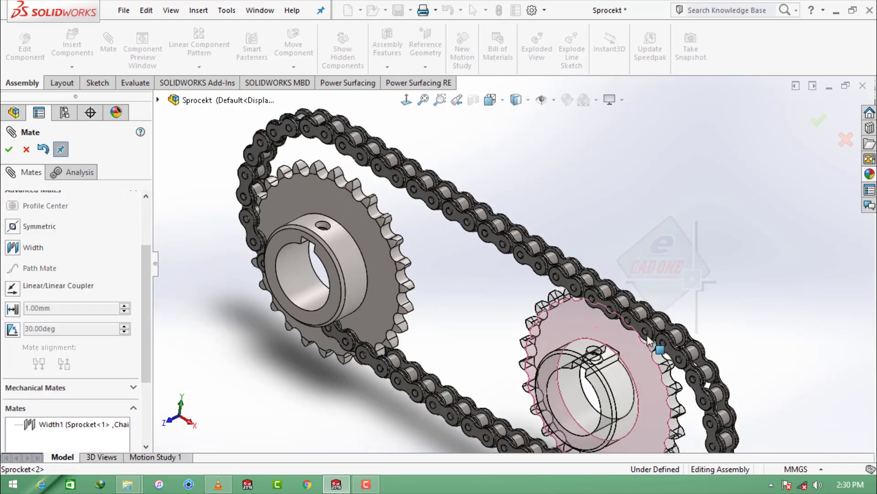
scroll(145, 256, "up", 1)
left_click(13, 279)
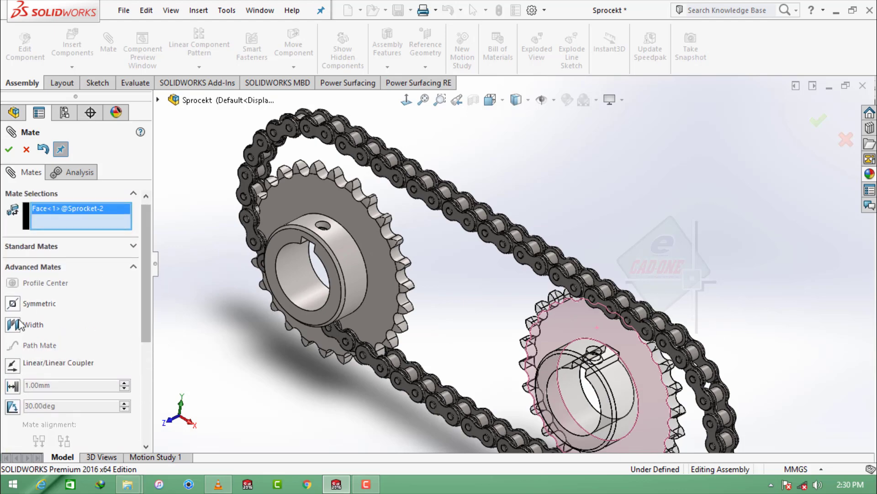
middle_click_drag(505, 272, 656, 354)
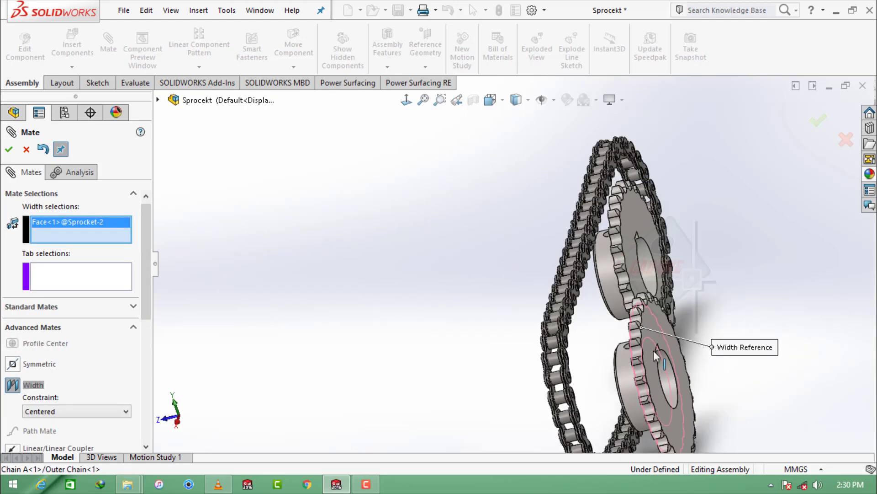
left_click(651, 342)
scroll(594, 289, "down", 3)
scroll(550, 274, "down", 3)
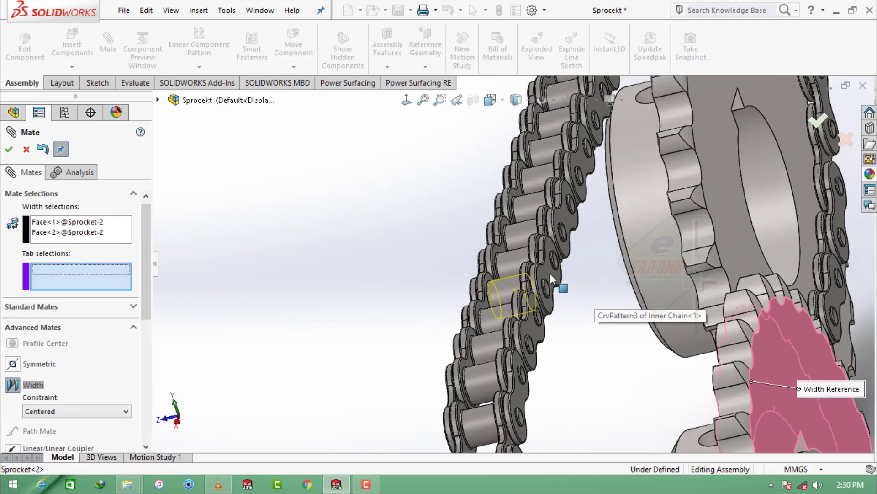
left_click(549, 274)
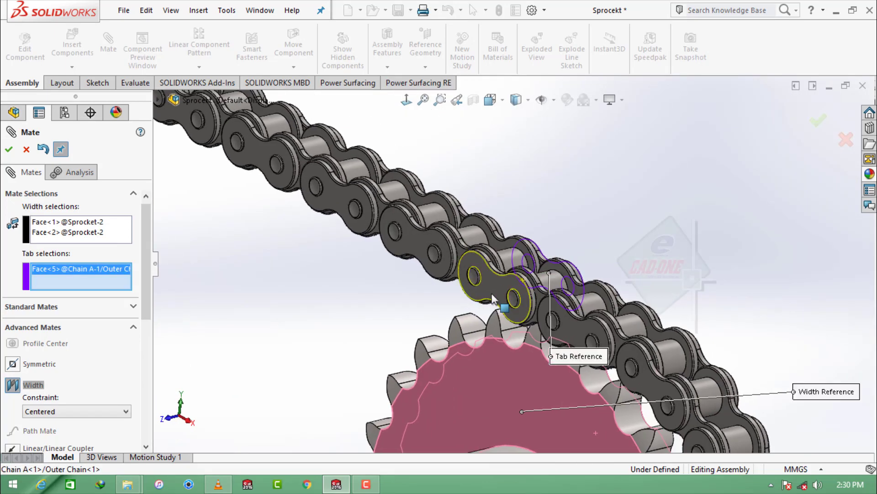
key("Return")
key("Return")
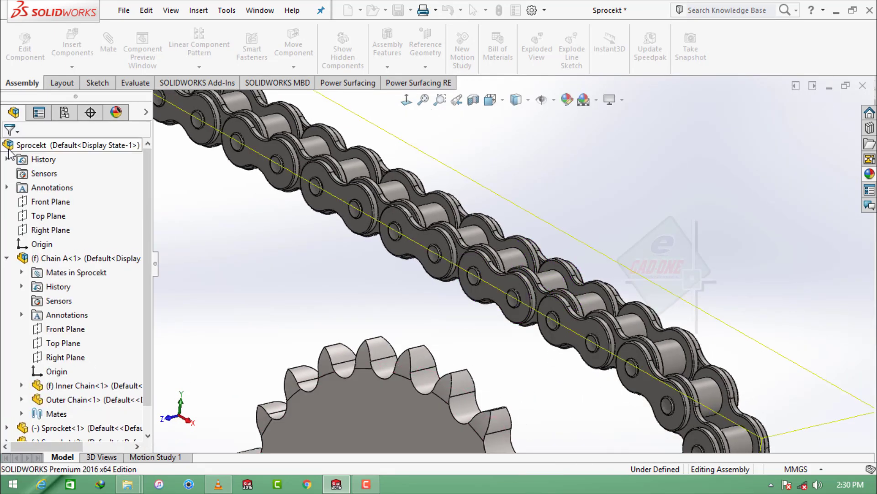
- Apply the plain white floor scene to the assembly
scroll(530, 240, "up", 5)
scroll(588, 281, "up", 3)
mouse_move(587, 281)
middle_mouse_down()
mouse_move(646, 245)
mouse_move(617, 151)
middle_mouse_up()
left_click(597, 99)
left_click(663, 65)
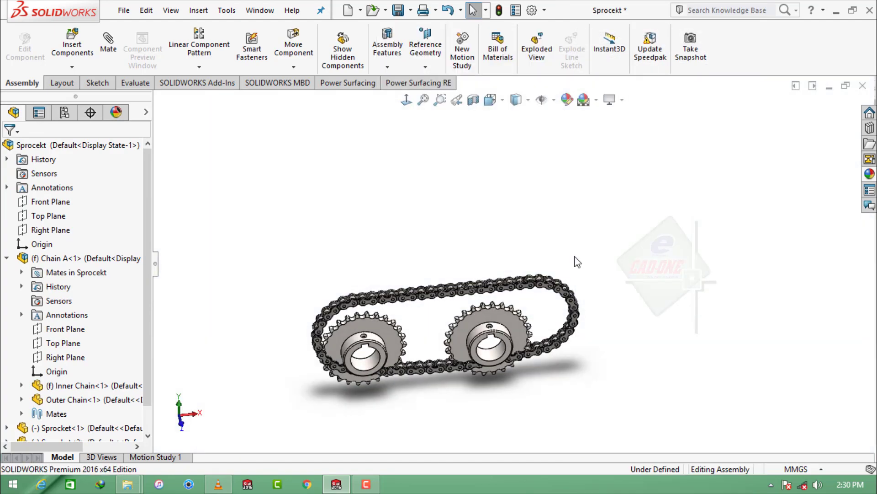
- Slide the left sprocket toward the right sprocket and view it from near-front
mouse_move(541, 242)
middle_mouse_down()
mouse_move(520, 236)
mouse_move(506, 190)
mouse_move(440, 335)
middle_mouse_up()
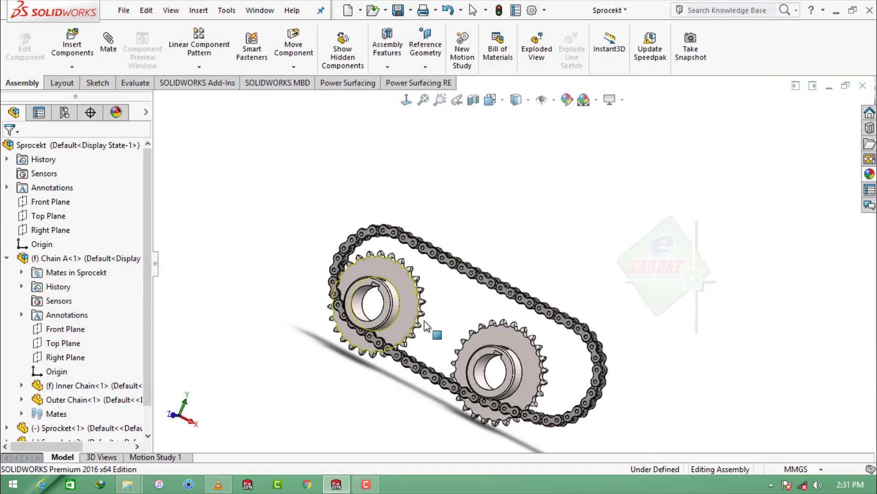
scroll(440, 263, "down", 3)
middle_click_drag(440, 263, 537, 310)
scroll(457, 355, "up", 3)
scroll(417, 370, "down", 3)
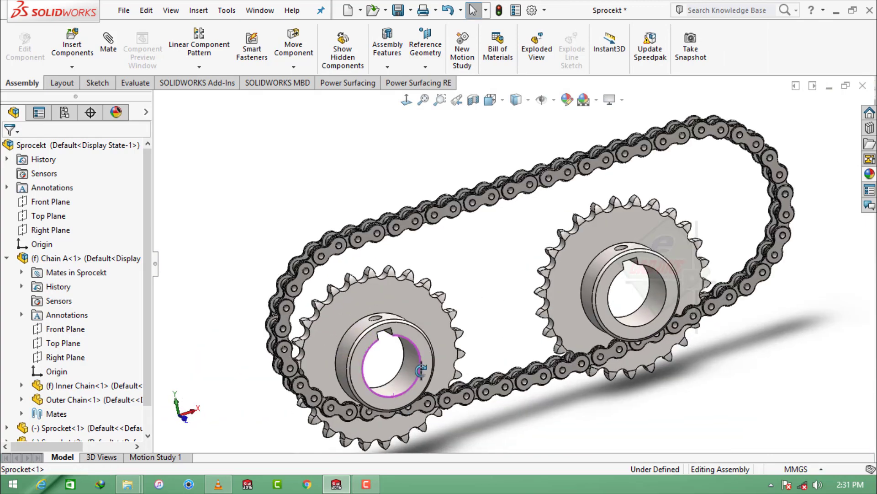
left_click_drag(405, 373, 534, 252)
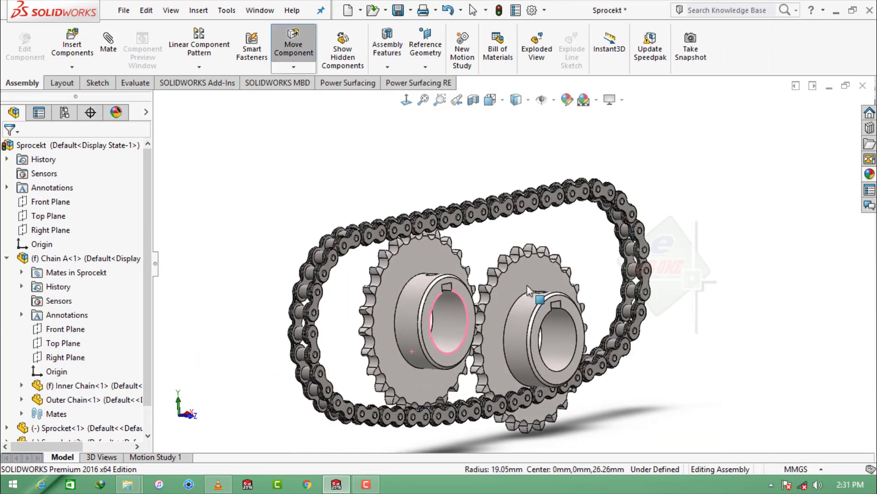
middle_click_drag(535, 250, 507, 242)
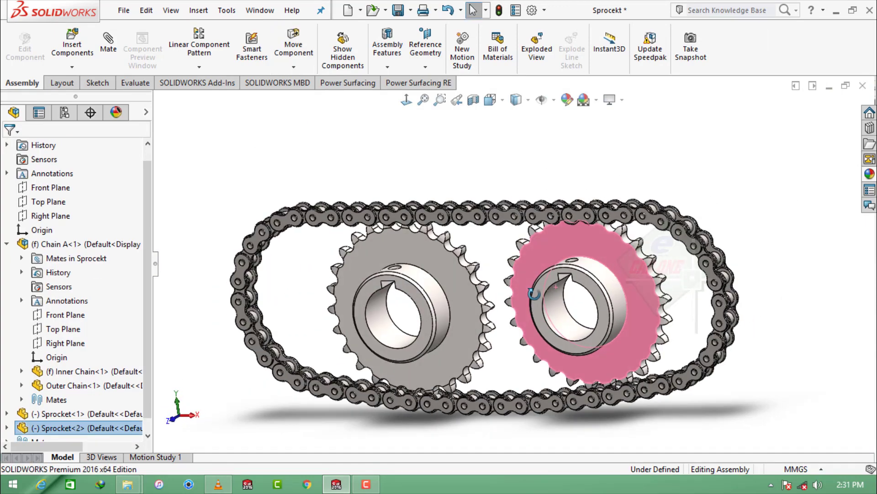
scroll(507, 242, "down", 2)
key("Escape")
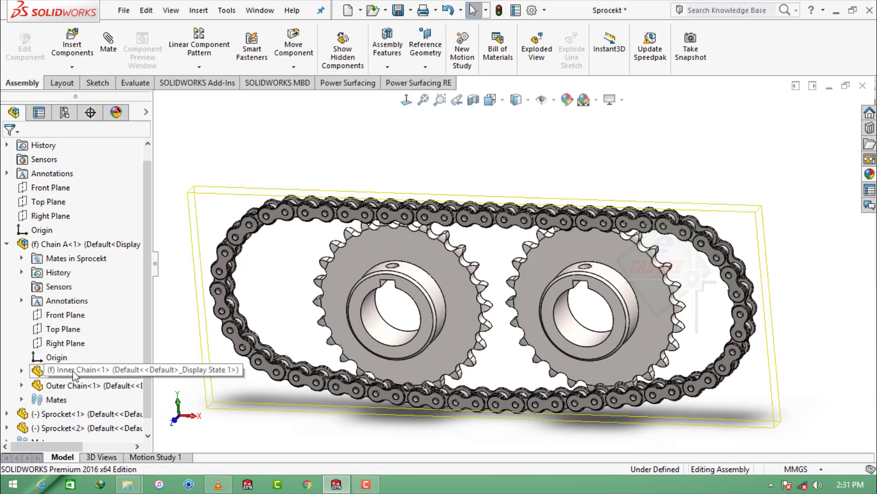
- Show Inner Chain<1>'s Sketch3 path and turn on sketch point display
left_click(21, 371)
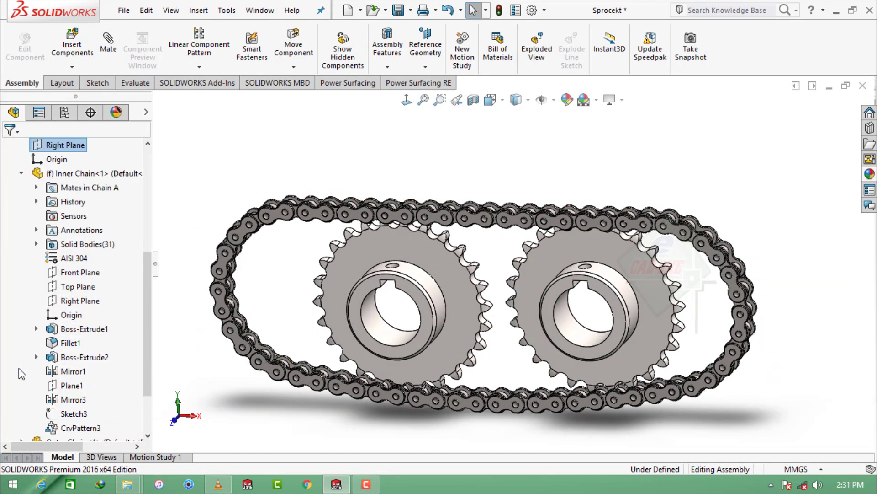
left_click(73, 413)
left_click(87, 391)
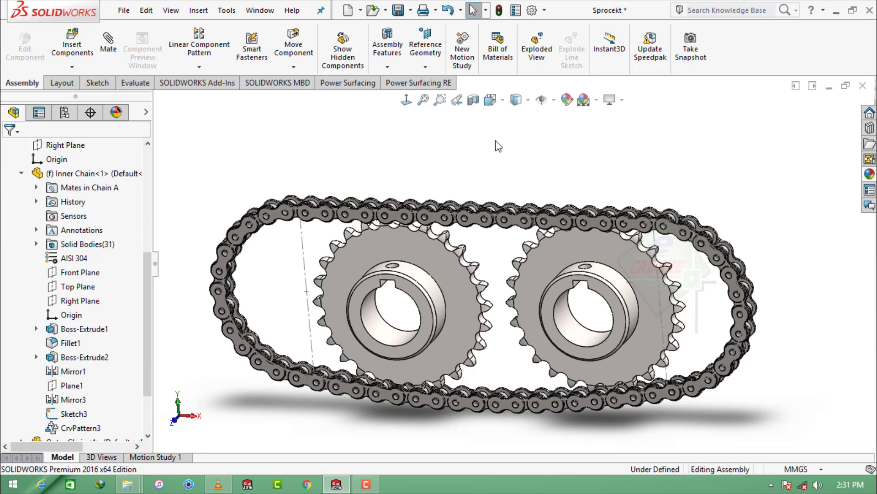
left_click(554, 100)
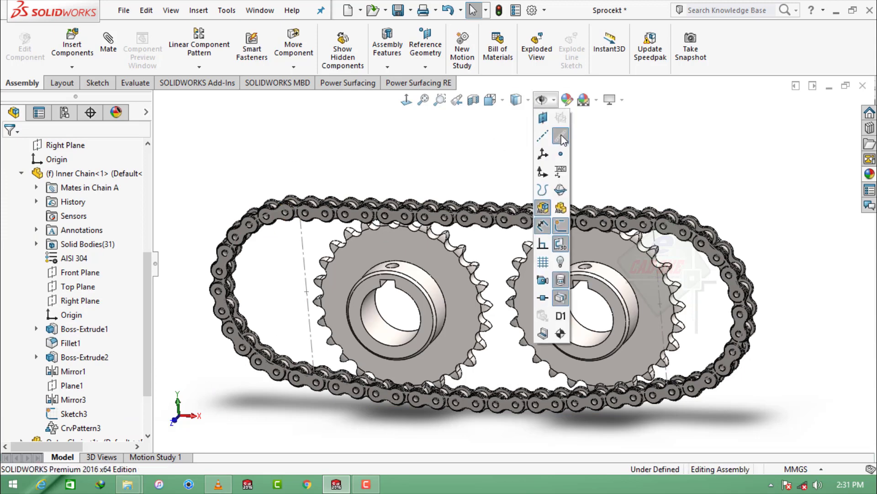
left_click(562, 136)
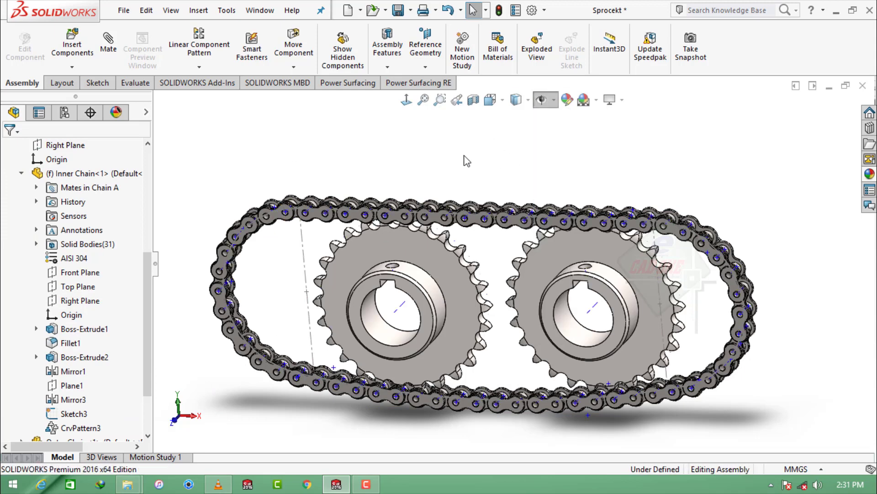
- Coincident-mate the left sprocket's axis to a Sketch3 point on the chain path
left_click(109, 45)
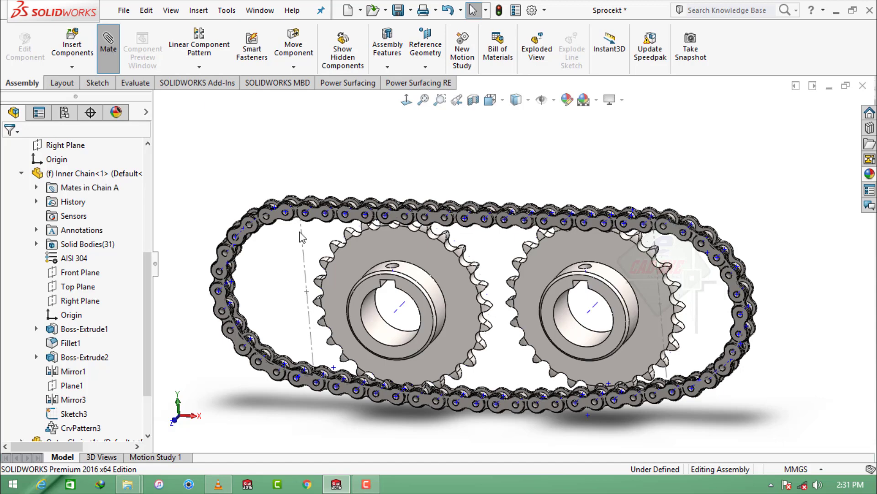
left_click(307, 292)
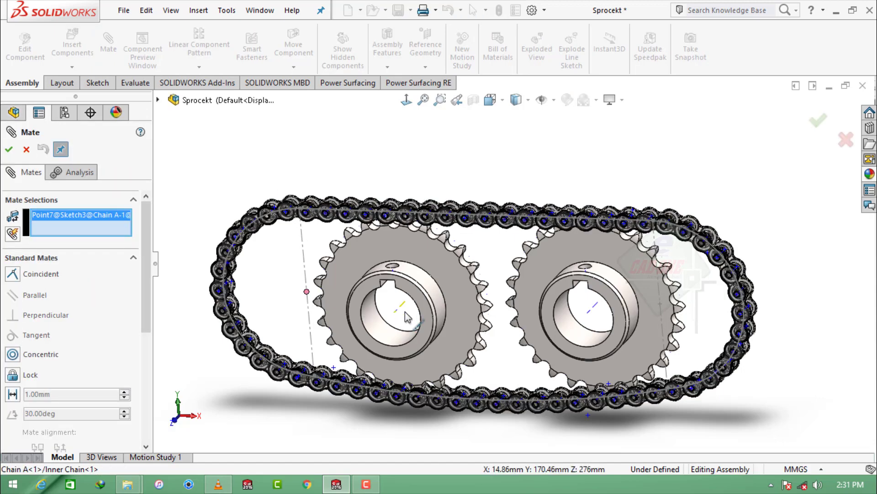
scroll(408, 314, "down", 1)
scroll(405, 312, "down", 1)
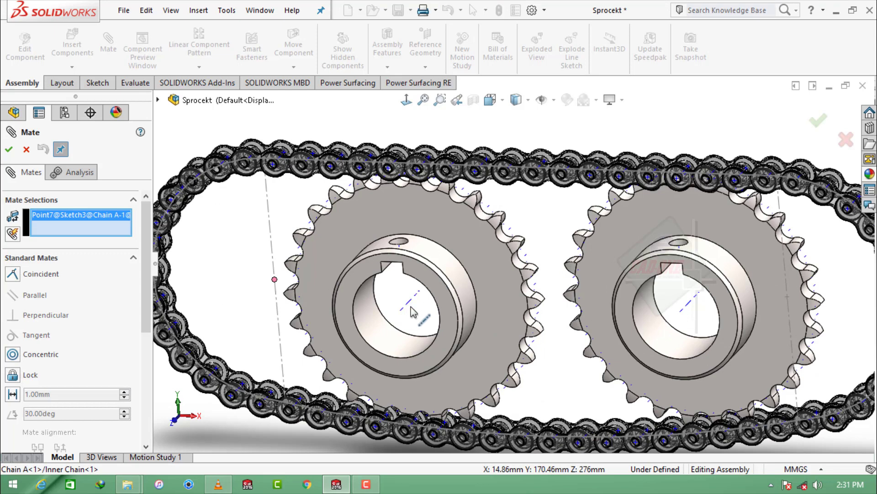
scroll(413, 312, "down", 1)
left_click(412, 302)
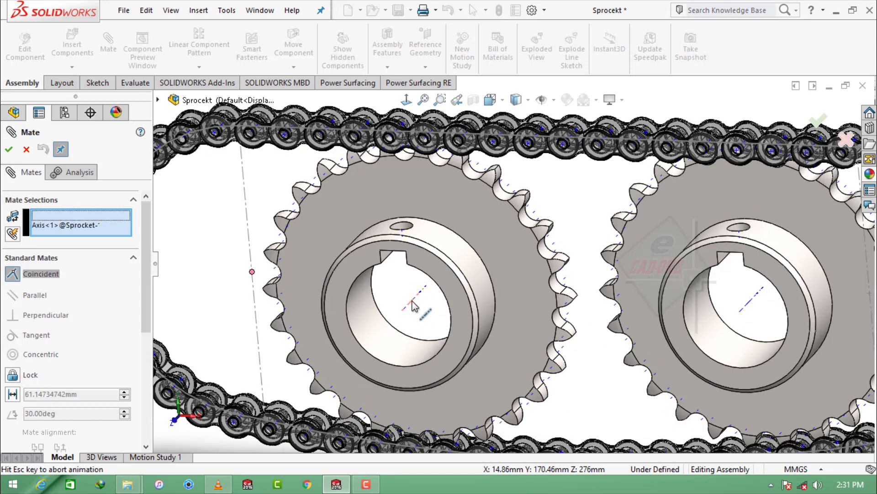
left_click(412, 303)
left_click(397, 320)
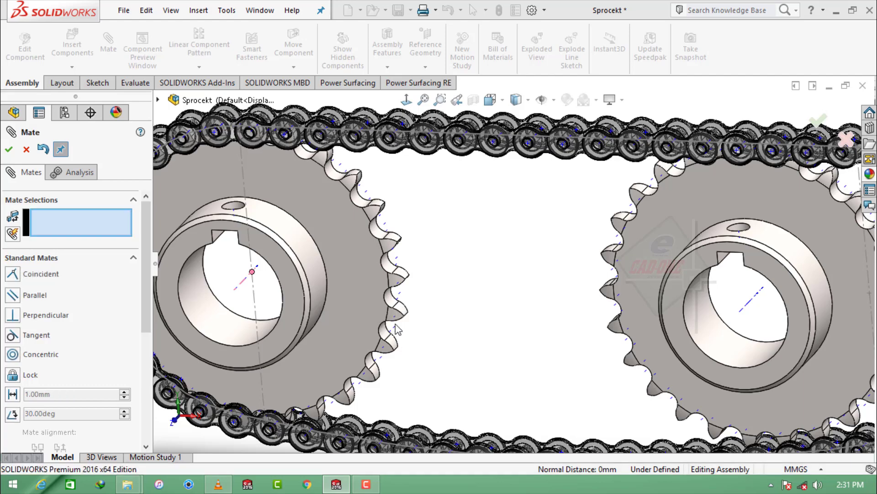
- Coincident-mate the right sprocket's axis to another Sketch3 point
scroll(537, 238, "up", 2)
scroll(749, 284, "down", 2)
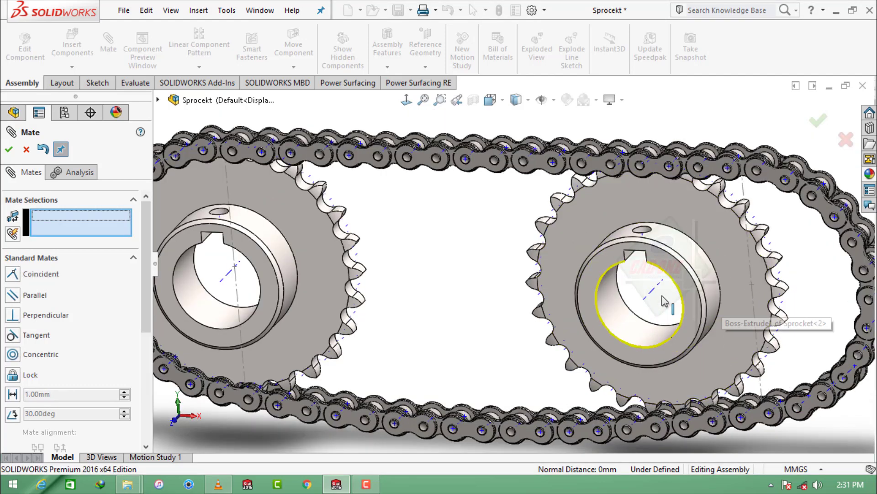
left_click(657, 293)
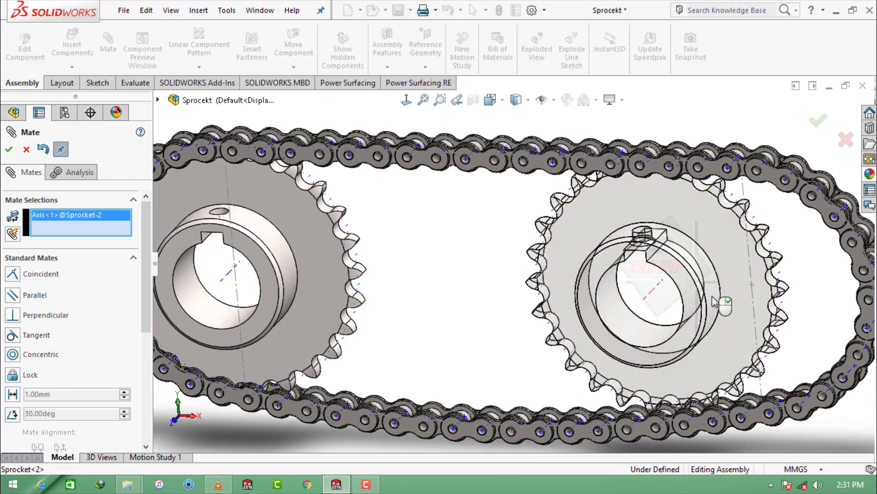
left_click(752, 286)
left_click(839, 304)
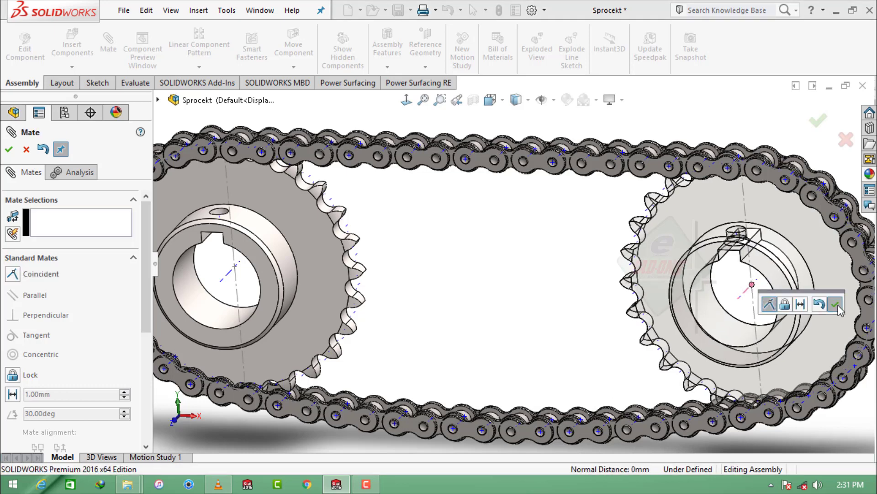
- Close Mate, turn off sketch points and hide the chain's Sketch3 path
left_click(9, 149)
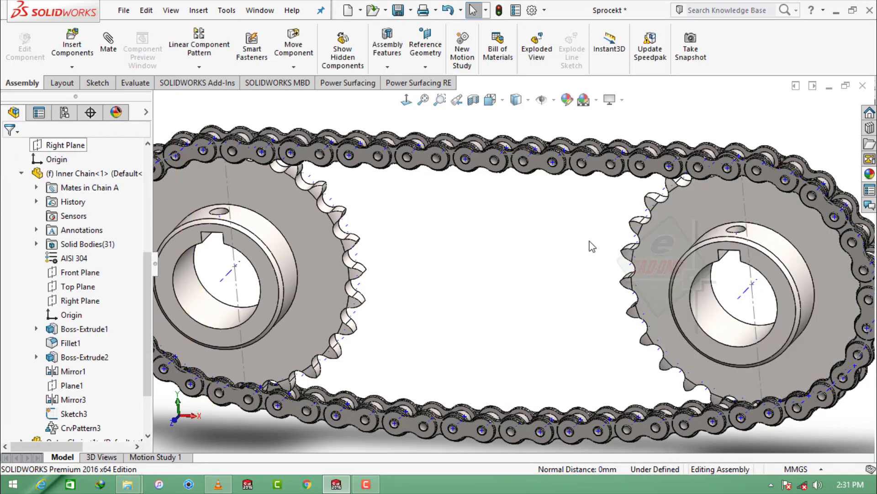
key("f")
left_click(553, 100)
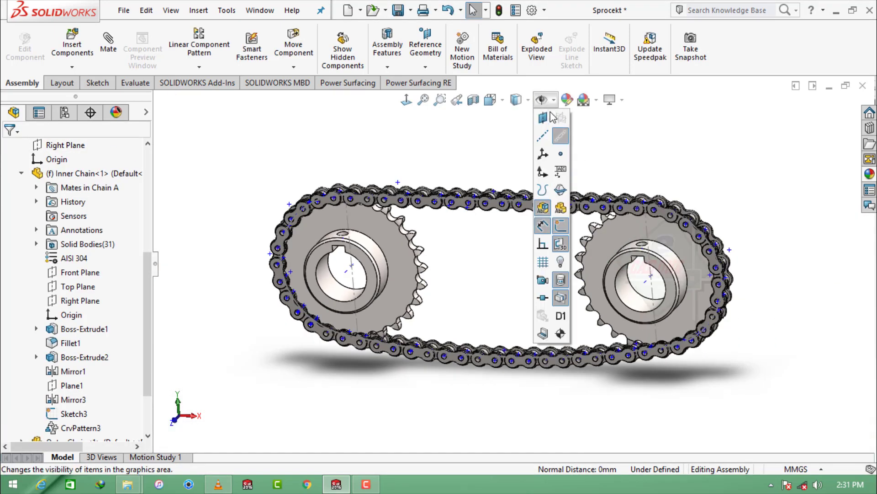
left_click(73, 414)
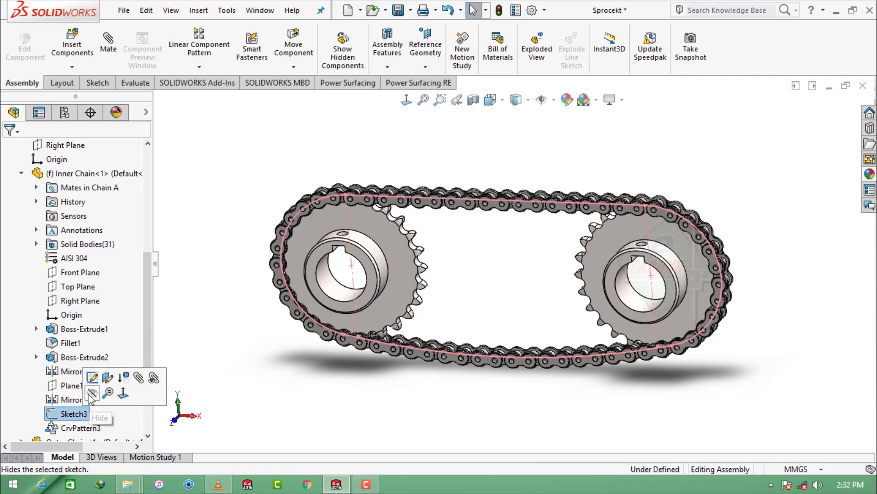
left_click(94, 389)
middle_click_drag(486, 309, 473, 289)
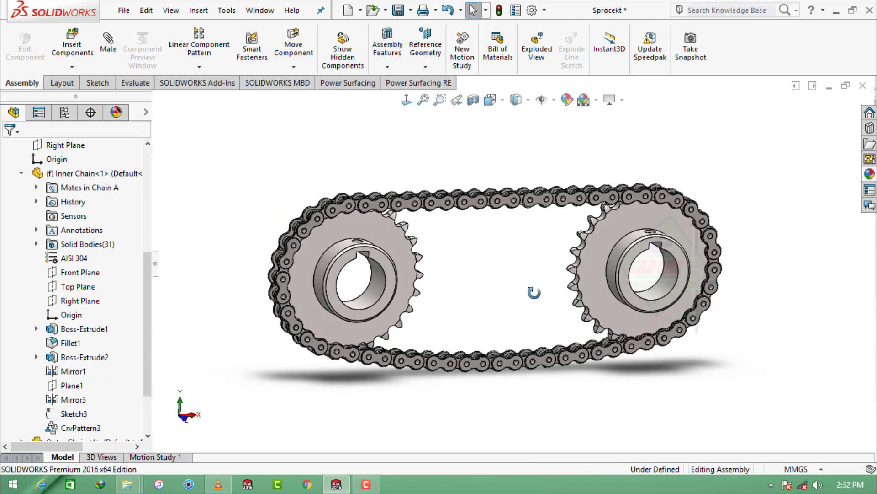